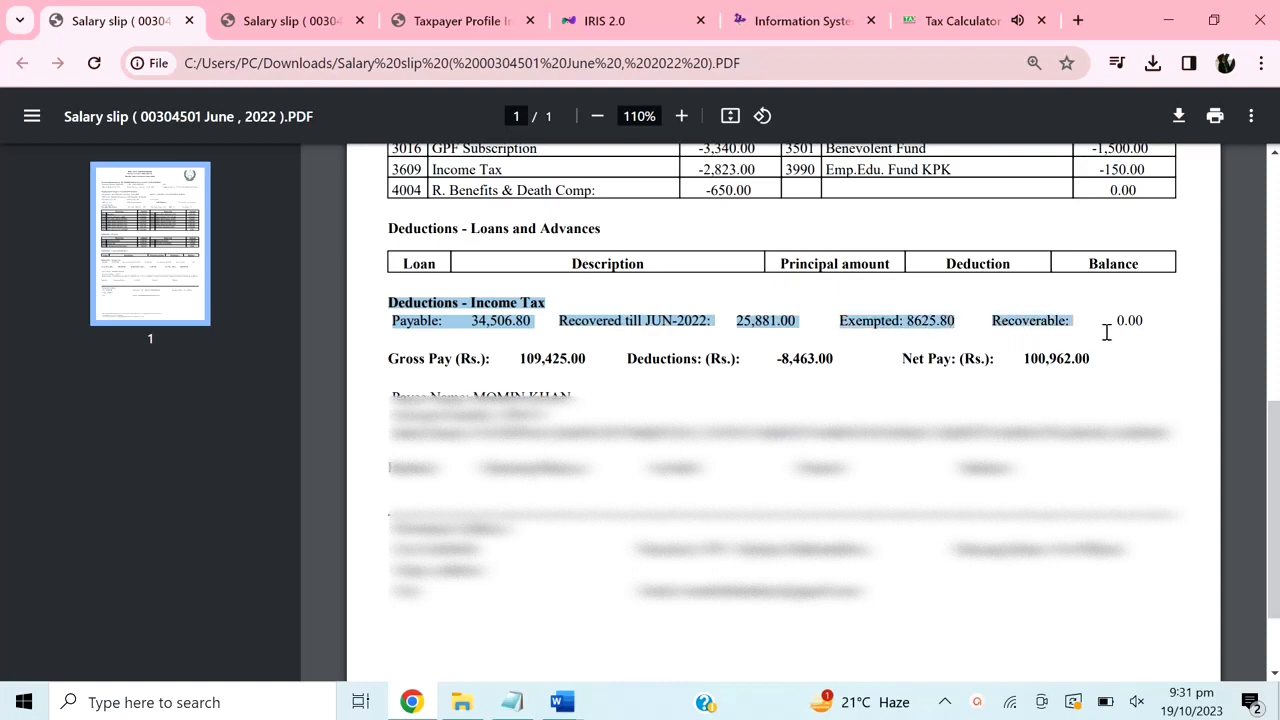
Check the gross pay figure below the income tax deductions on the June 2022 salary slip.
{"action": "left_click", "coordinate": [858, 395]}
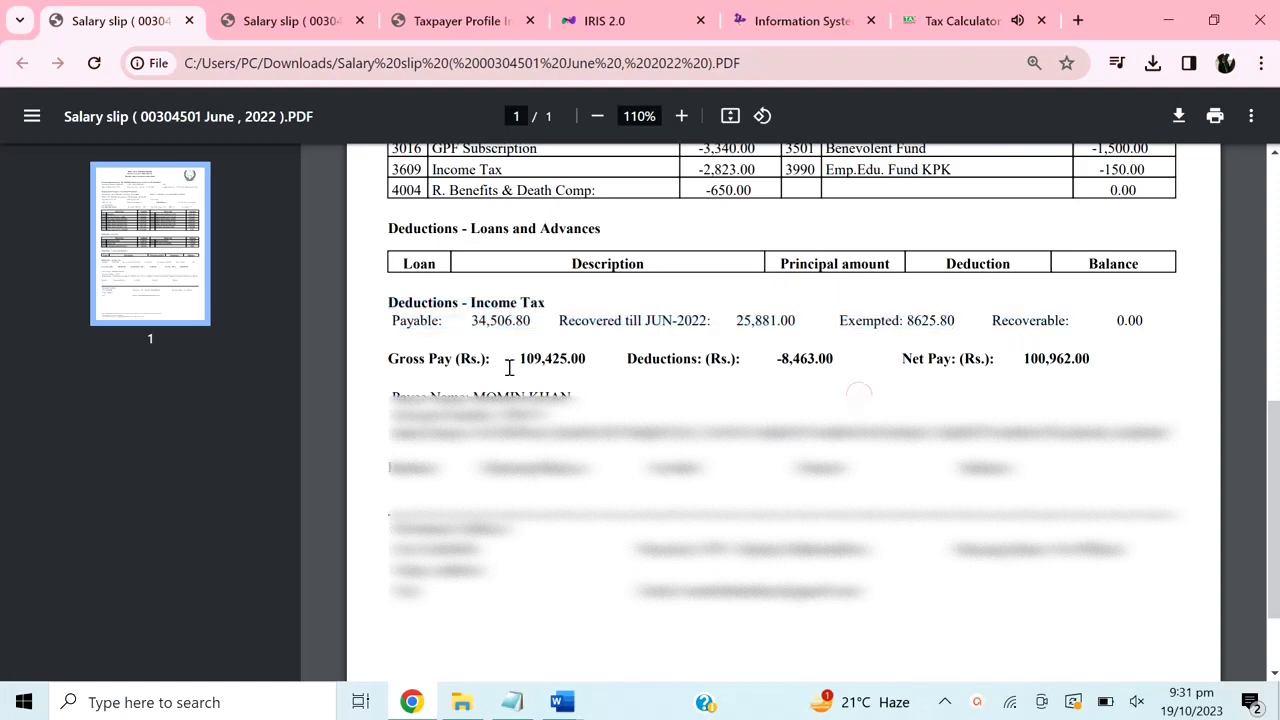
{"action": "left_click_drag", "start_coordinate": [518, 362], "coordinate": [617, 370]}
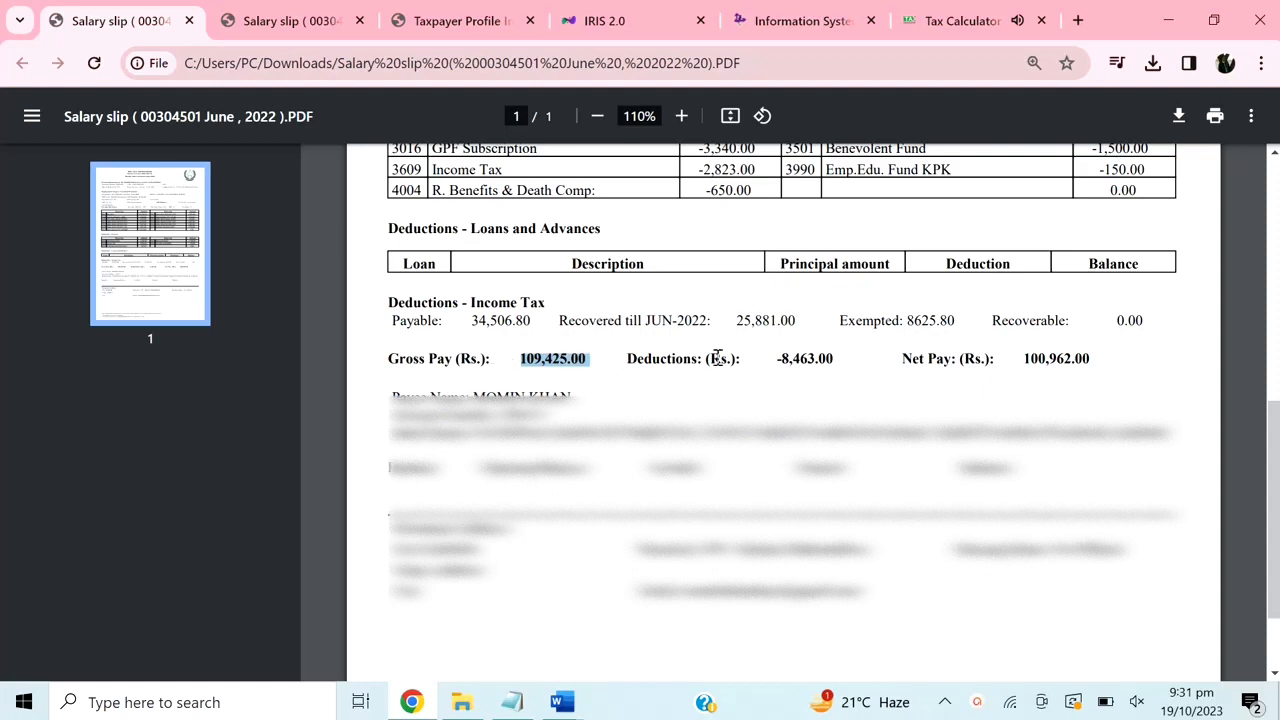
{"action": "left_click", "coordinate": [606, 388]}
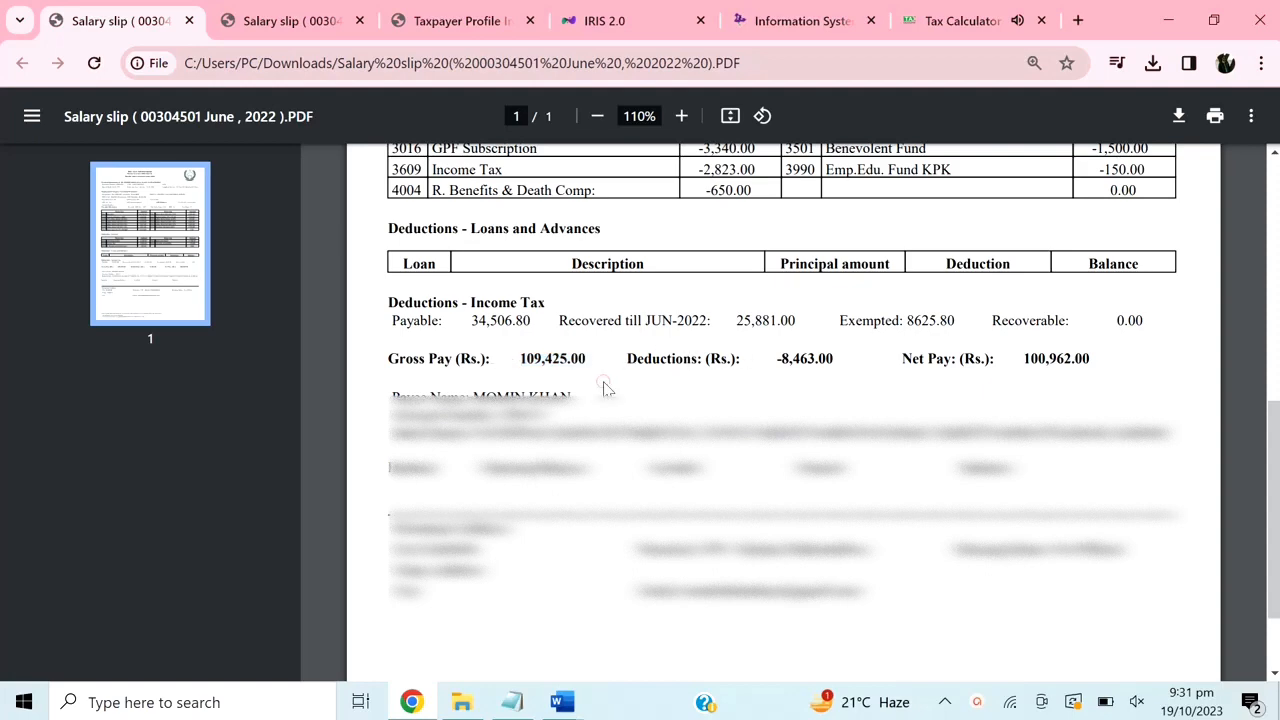
Review the yearly tax and yearly income calculated for 2021 to 2022 in the online tax calculator.
{"action": "left_click", "coordinate": [945, 20]}
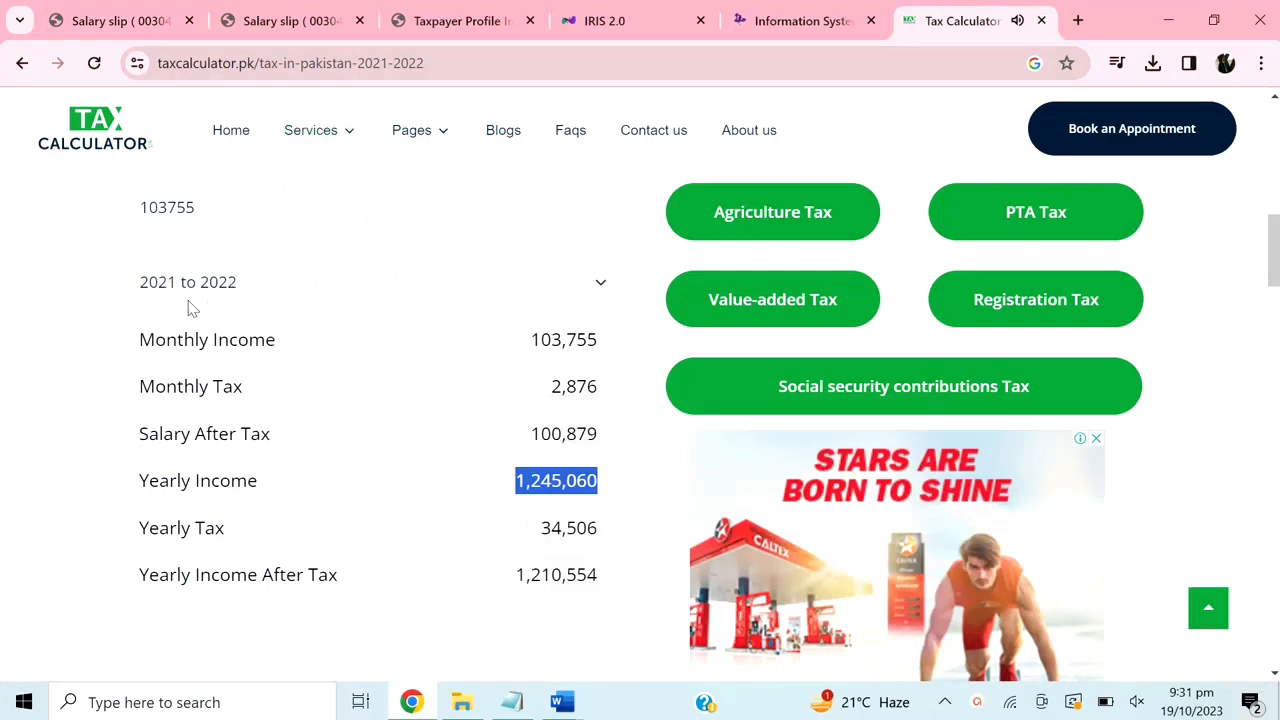
{"action": "scroll", "coordinate": [236, 286], "scroll_direction": "down", "scroll_amount": 1}
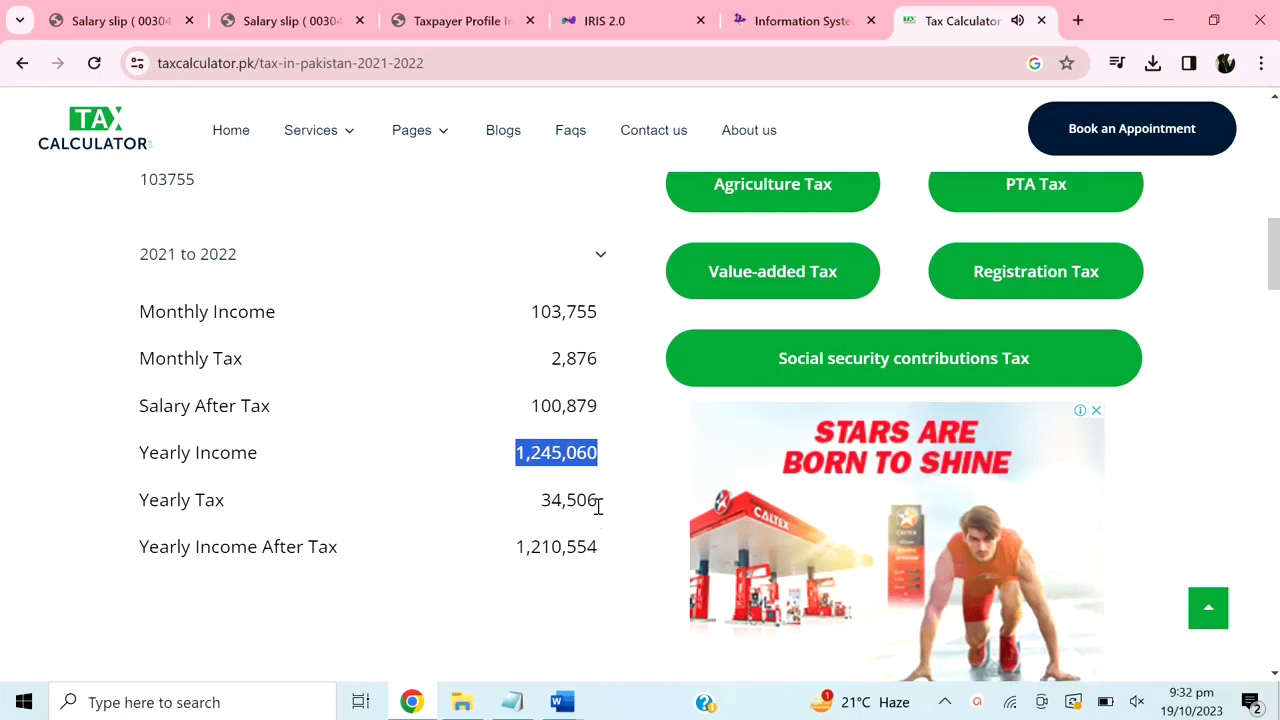
{"action": "left_click_drag", "start_coordinate": [600, 502], "coordinate": [545, 499]}
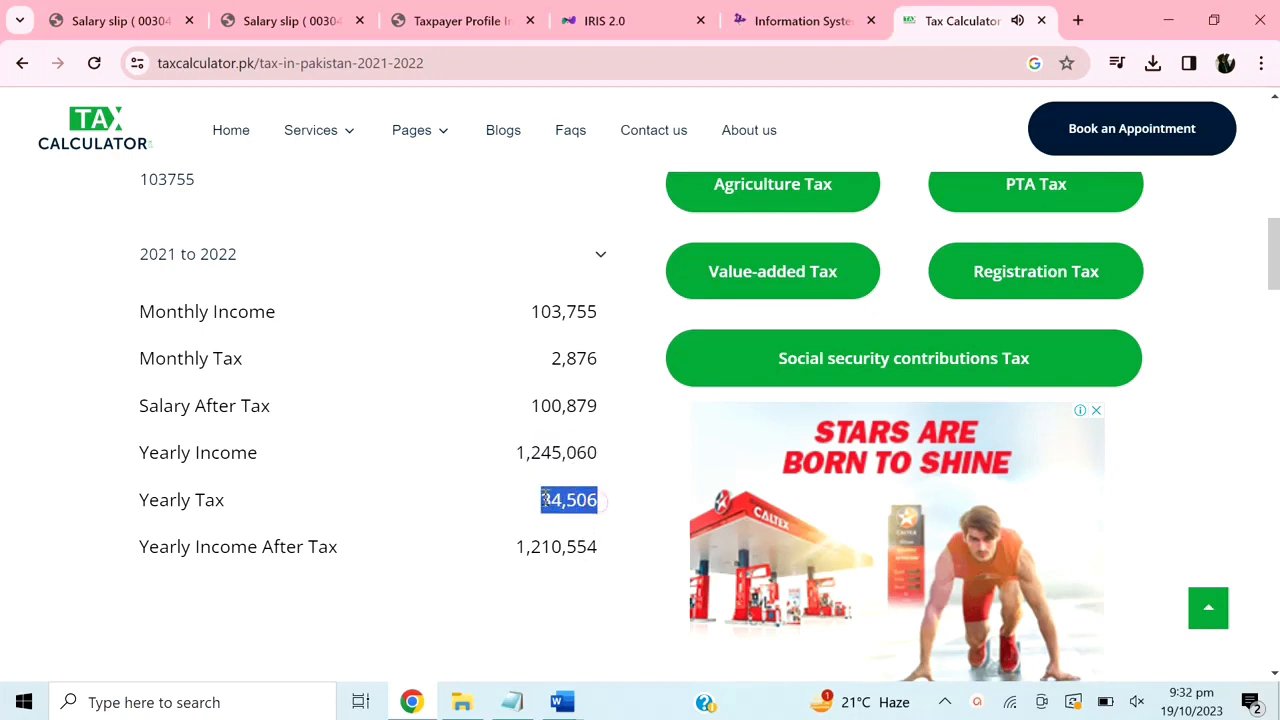
{"action": "left_click", "coordinate": [460, 512]}
{"action": "scroll", "coordinate": [460, 512], "scroll_direction": "down", "scroll_amount": 1}
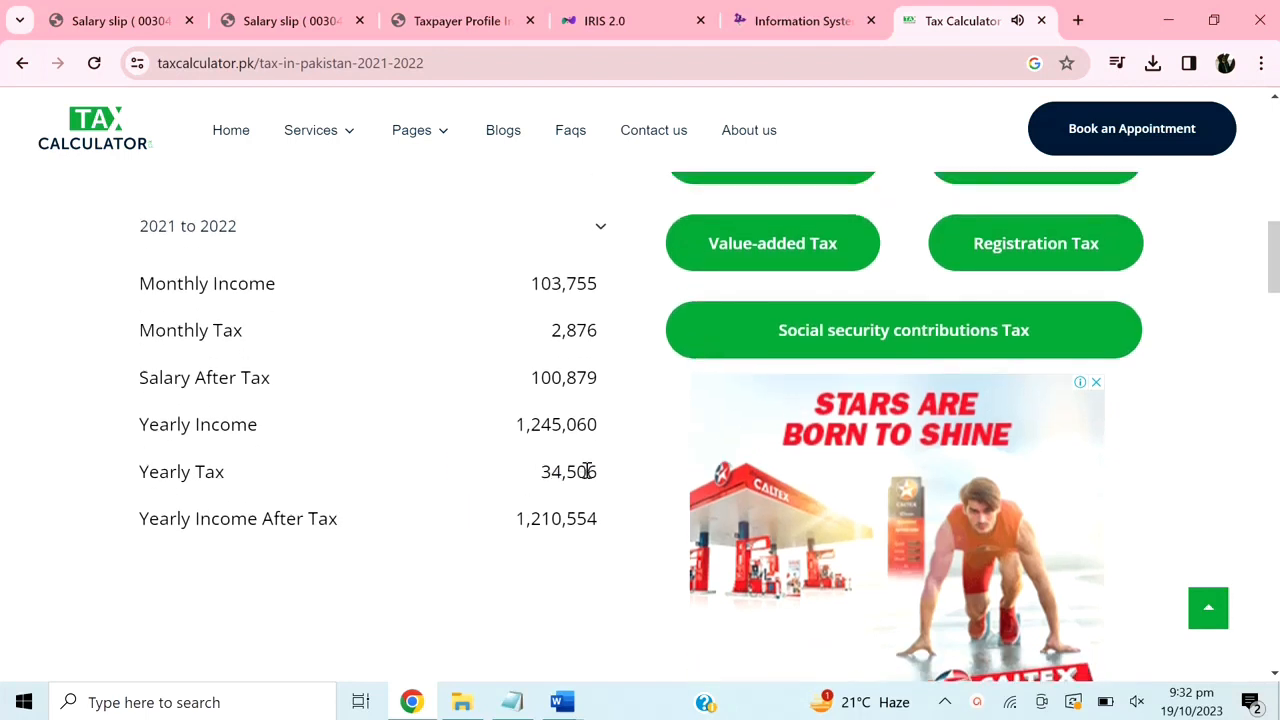
{"action": "left_click_drag", "start_coordinate": [510, 432], "coordinate": [603, 438]}
{"action": "left_click", "coordinate": [500, 448]}
Check the Salary section's pay amount in the 114(4) return against the tax calculator's yearly income, and recalculate the return.
{"action": "left_click", "coordinate": [748, 20]}
{"action": "scroll", "coordinate": [300, 420], "scroll_direction": "down", "scroll_amount": 1}
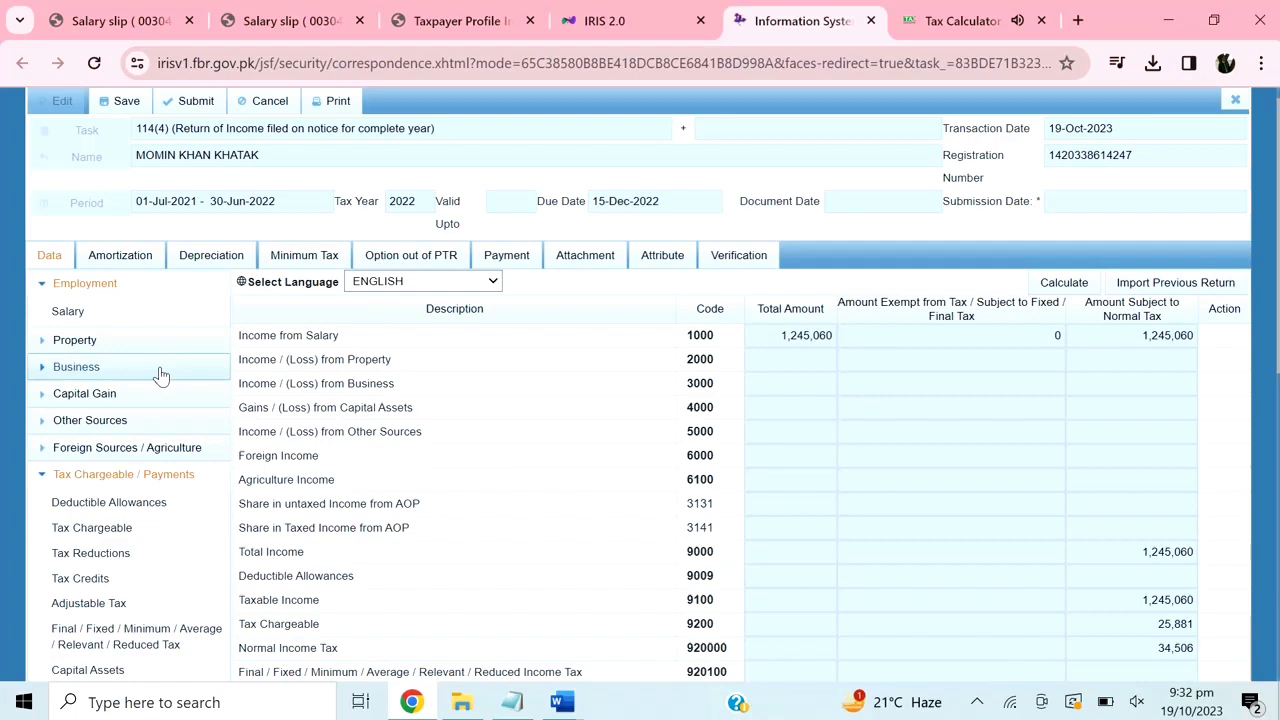
{"action": "left_click", "coordinate": [67, 311]}
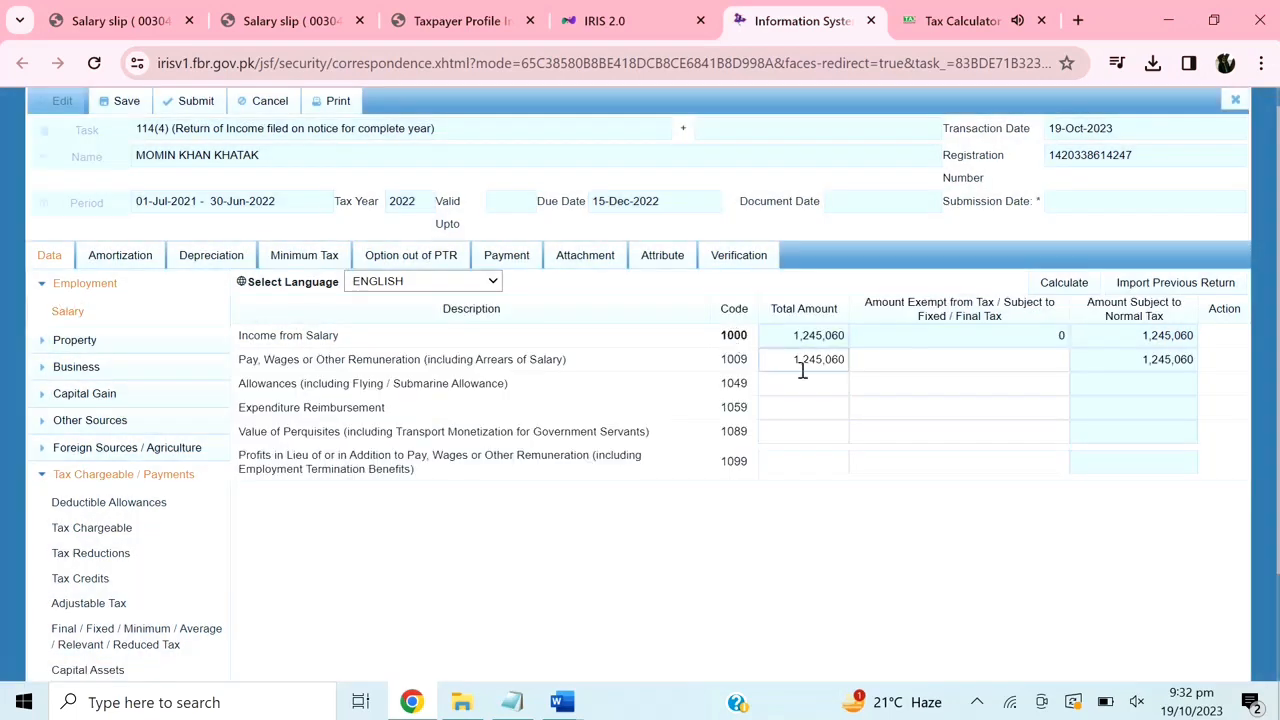
{"action": "left_click", "coordinate": [806, 360]}
{"action": "left_click", "coordinate": [918, 16]}
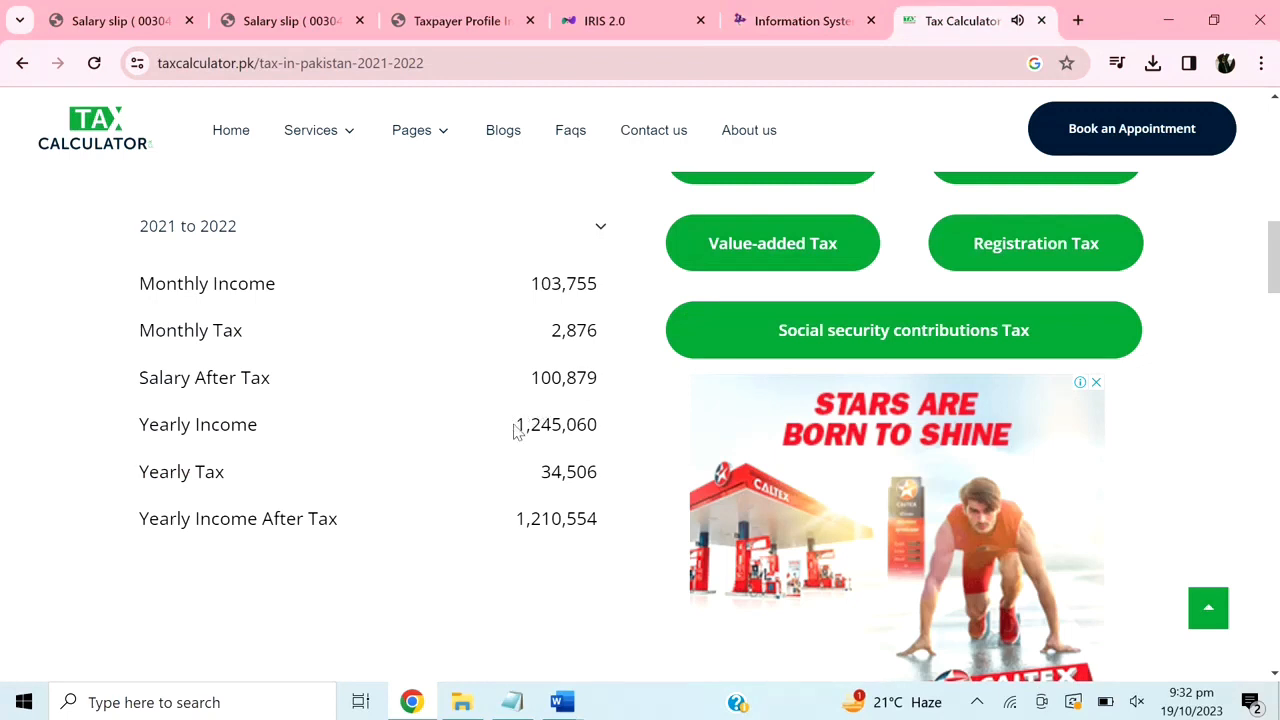
{"action": "left_click_drag", "start_coordinate": [515, 430], "coordinate": [614, 437]}
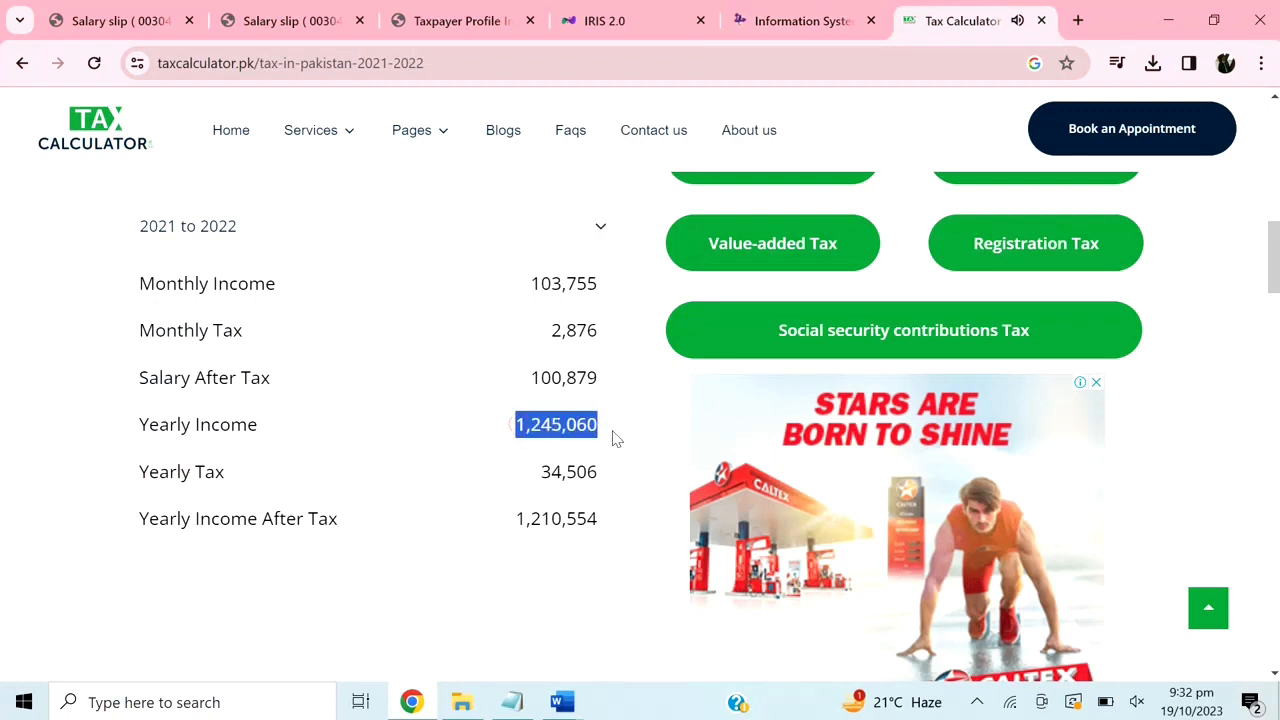
{"action": "left_click", "coordinate": [763, 8]}
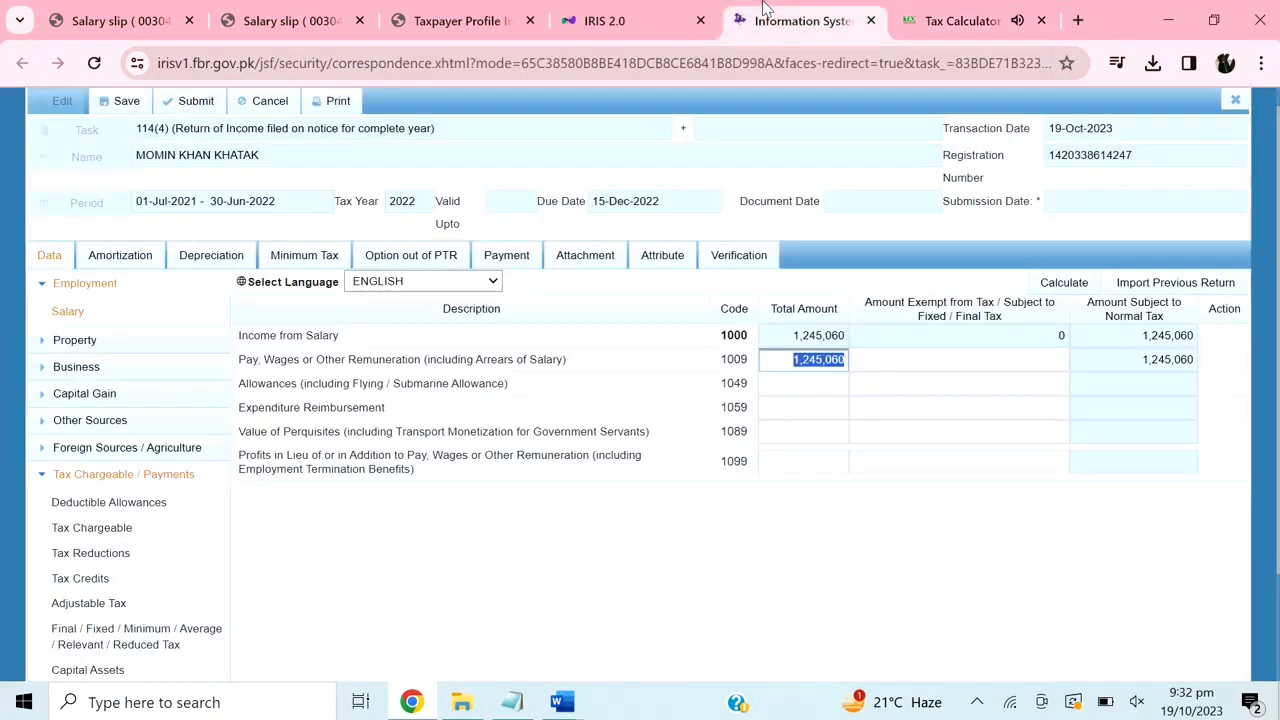
{"action": "left_click", "coordinate": [1064, 290]}
{"action": "left_click", "coordinate": [1063, 290]}
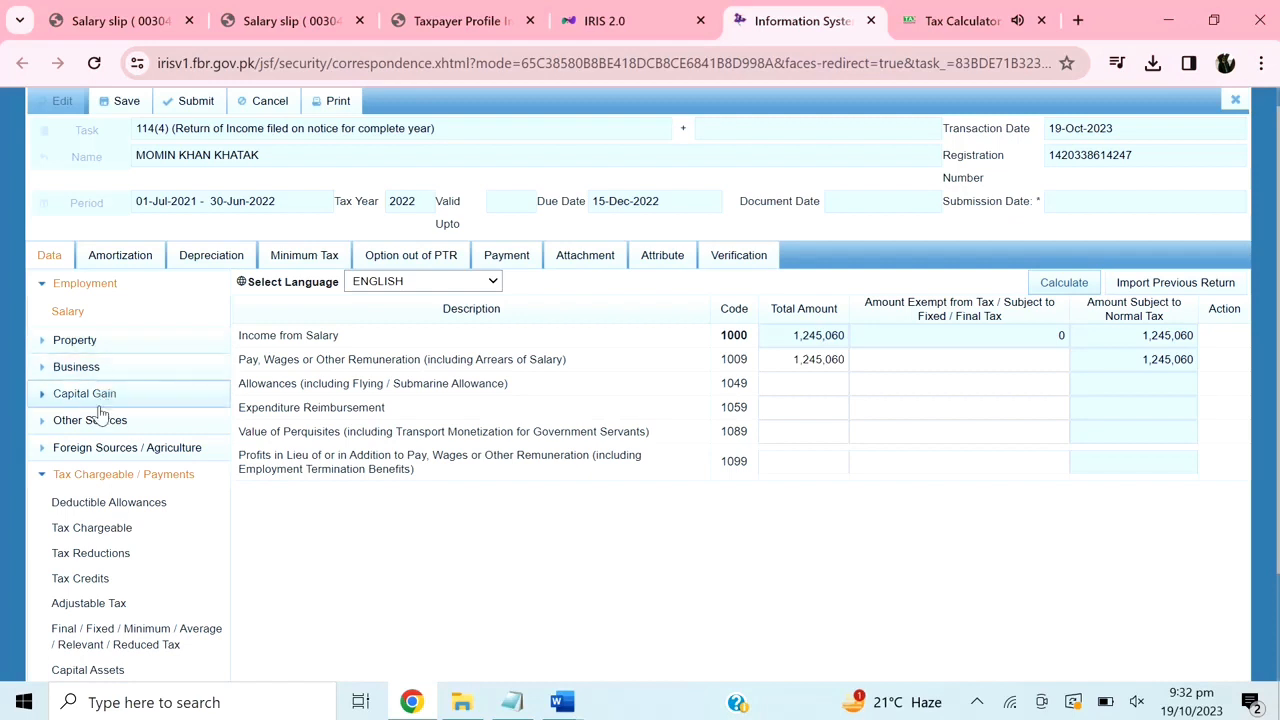
Open the Tax Reductions section under Tax Chargeable / Payments.
{"action": "left_click", "coordinate": [45, 478]}
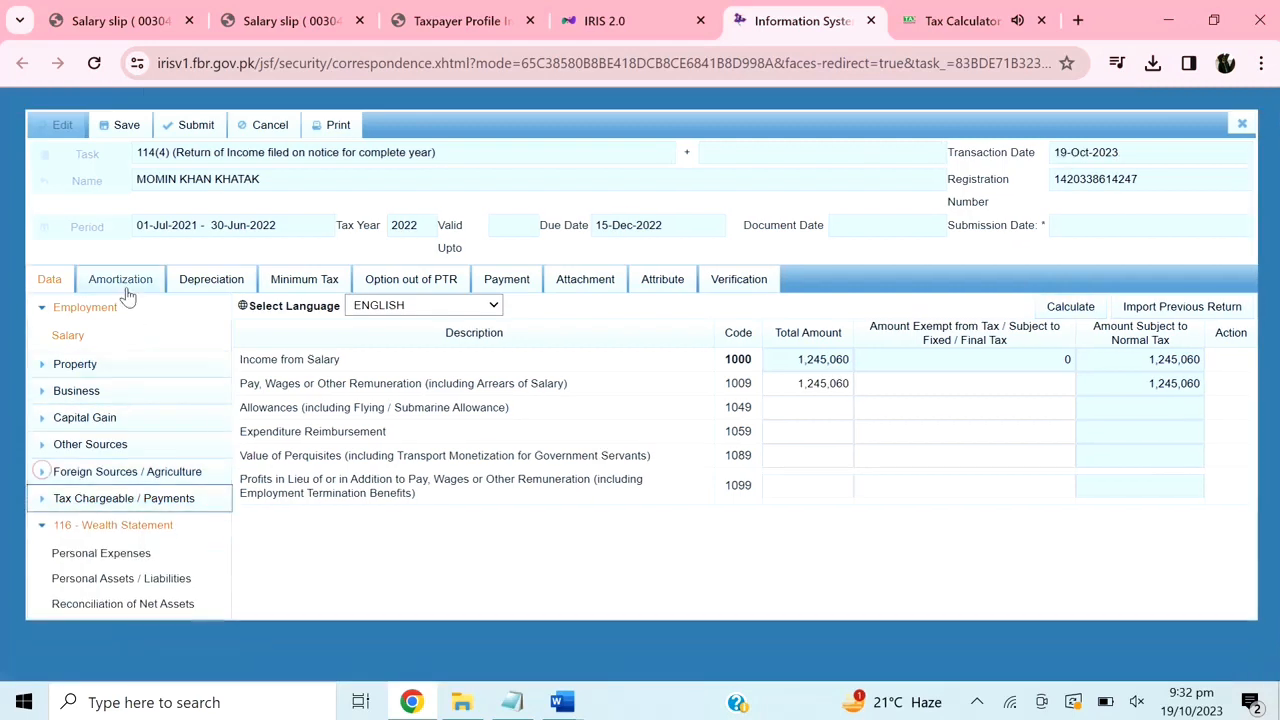
{"action": "left_click", "coordinate": [96, 500]}
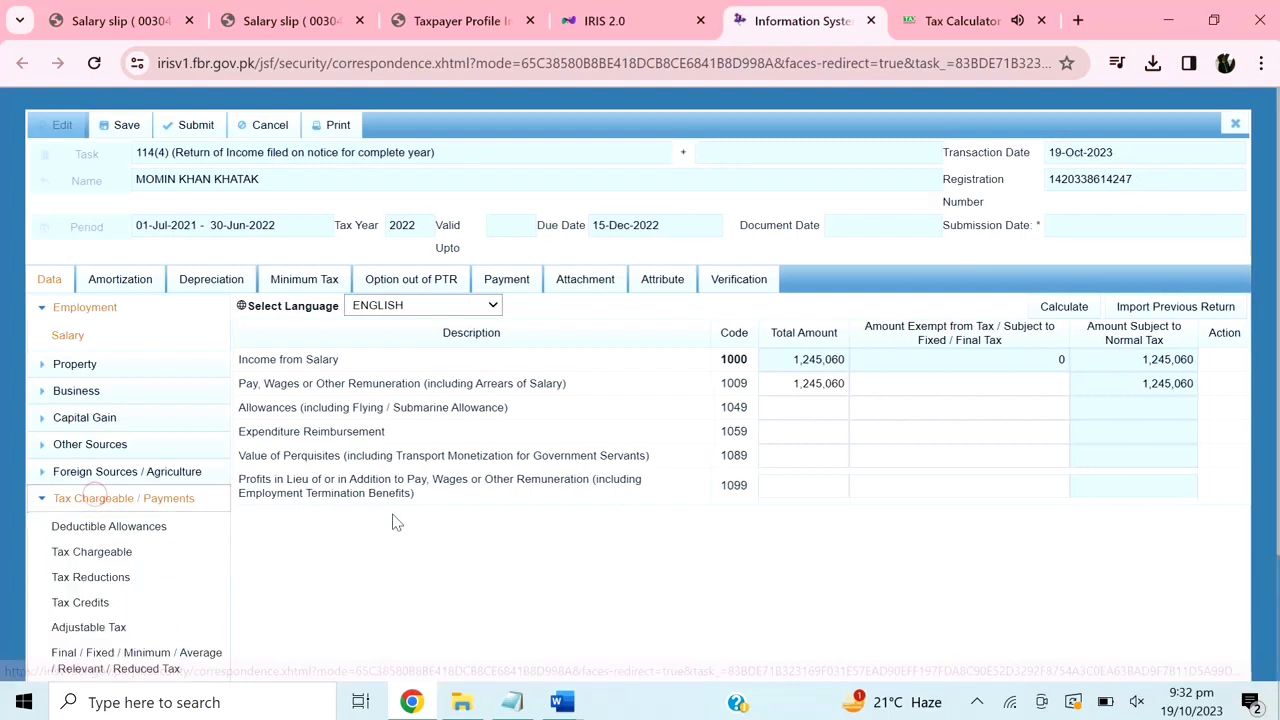
{"action": "scroll", "coordinate": [395, 520], "scroll_direction": "down", "scroll_amount": 1}
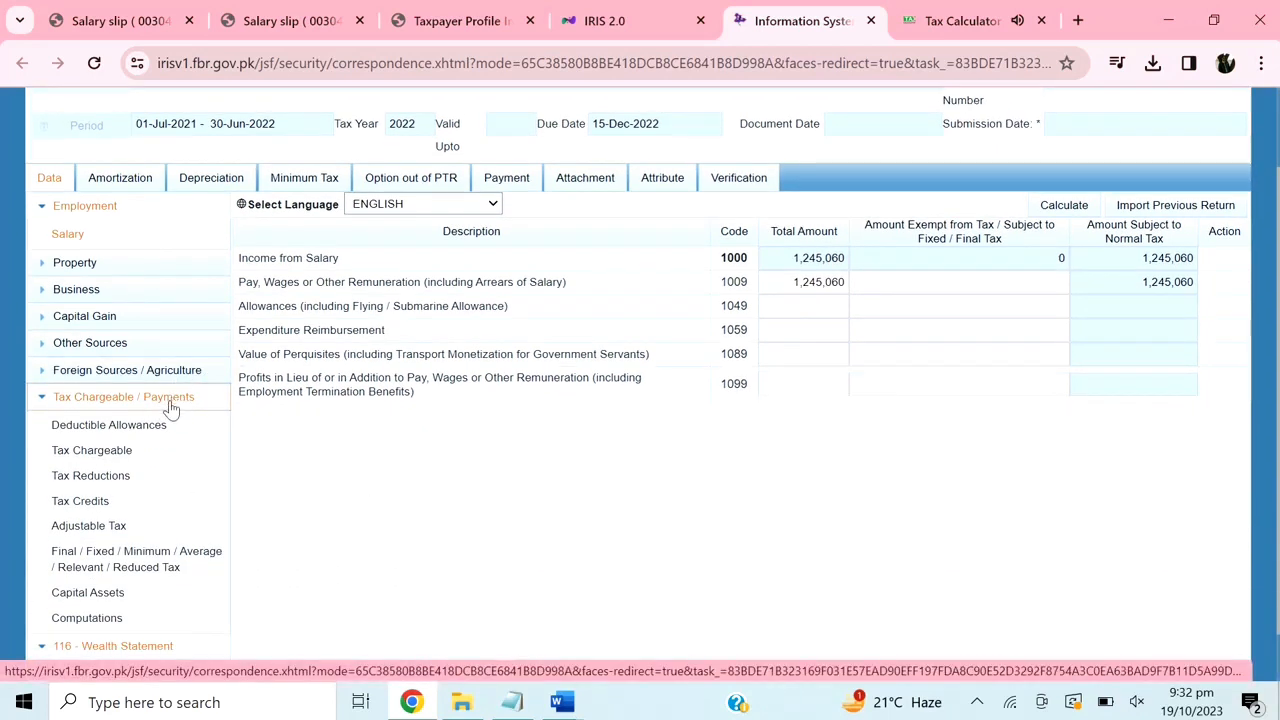
{"action": "left_click", "coordinate": [100, 477]}
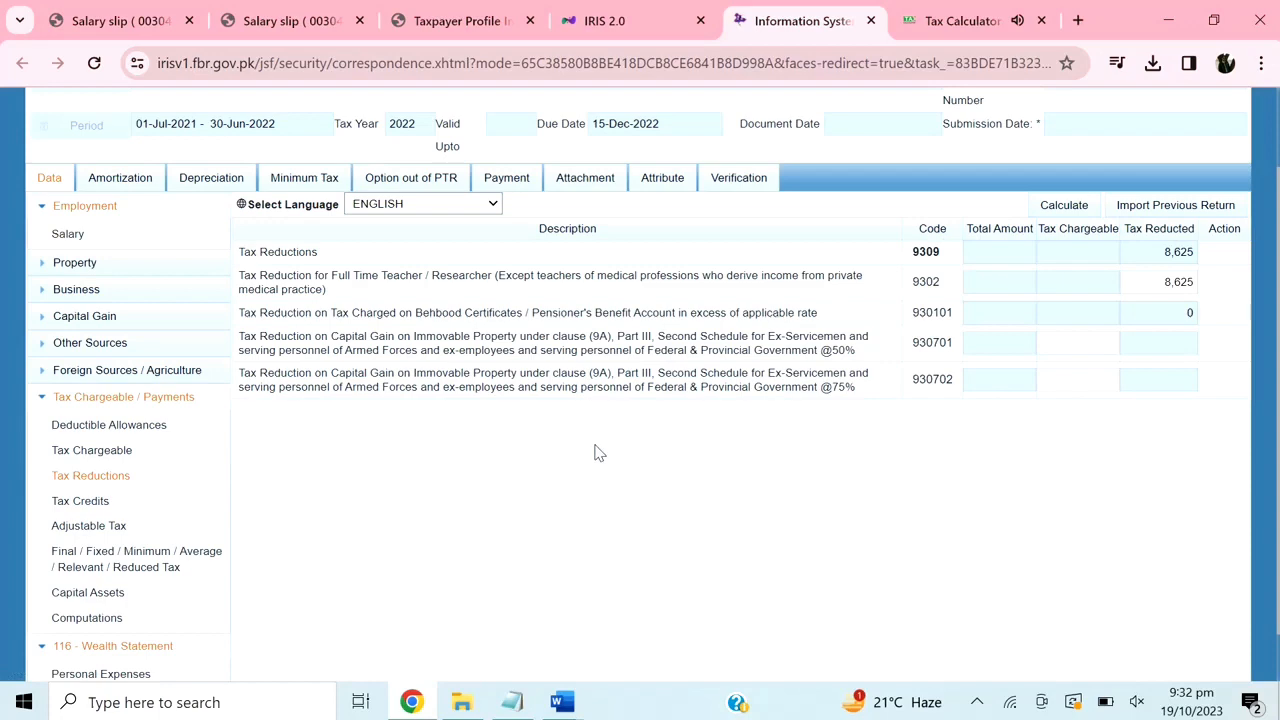
Check the full-time teacher tax reduction against the exempted tax on the June 2022 salary slip, and recalculate the return.
{"action": "left_click", "coordinate": [290, 20]}
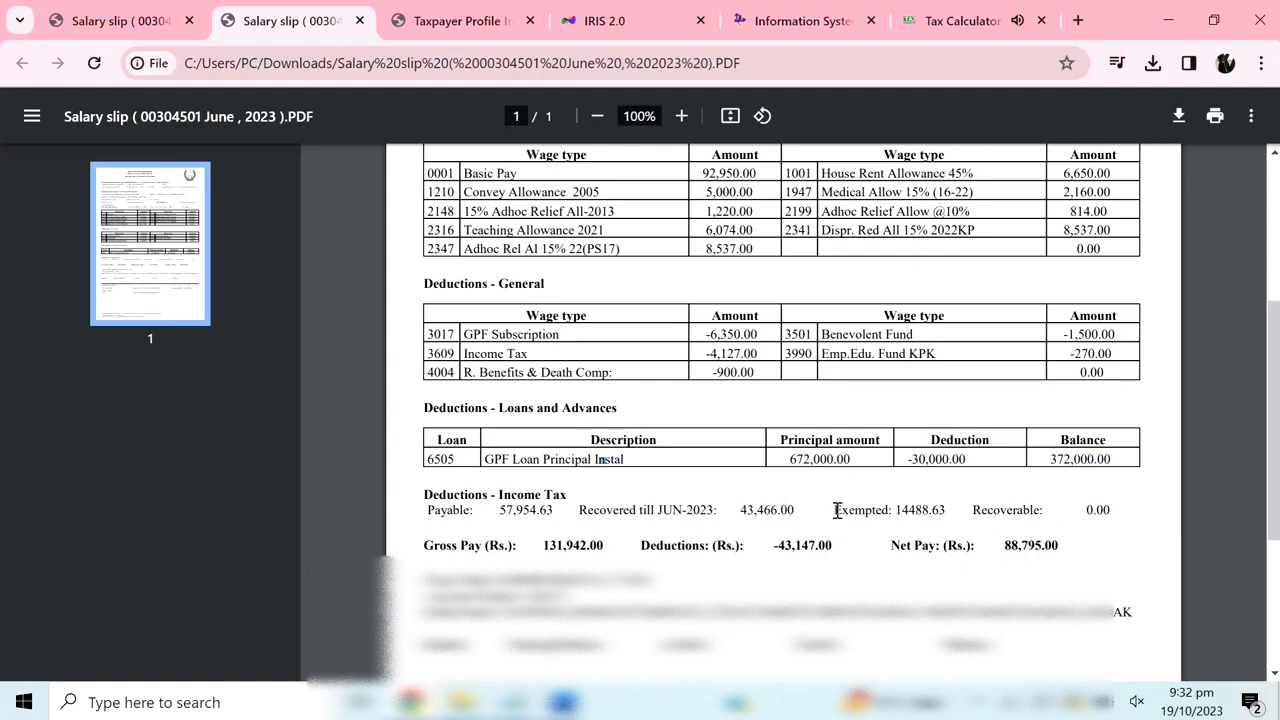
{"action": "left_click", "coordinate": [120, 20]}
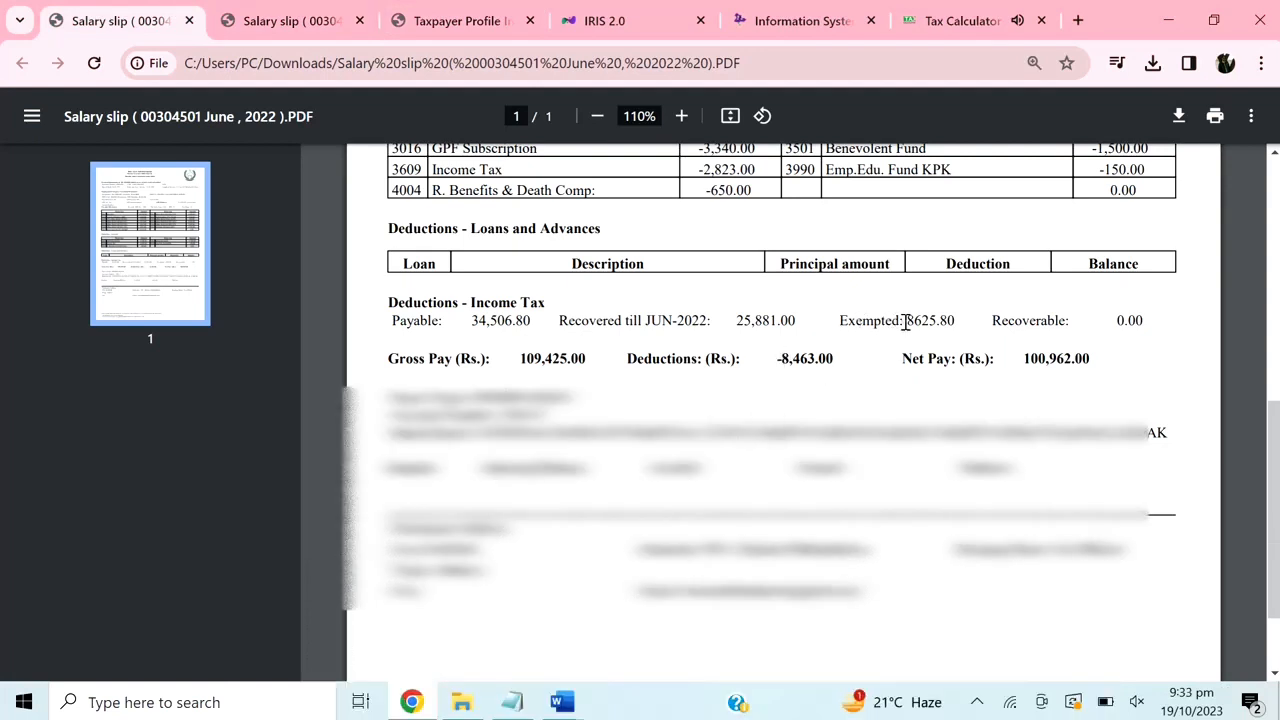
{"action": "left_click_drag", "start_coordinate": [906, 322], "coordinate": [945, 328]}
{"action": "left_click", "coordinate": [829, 330]}
{"action": "left_click", "coordinate": [838, 16]}
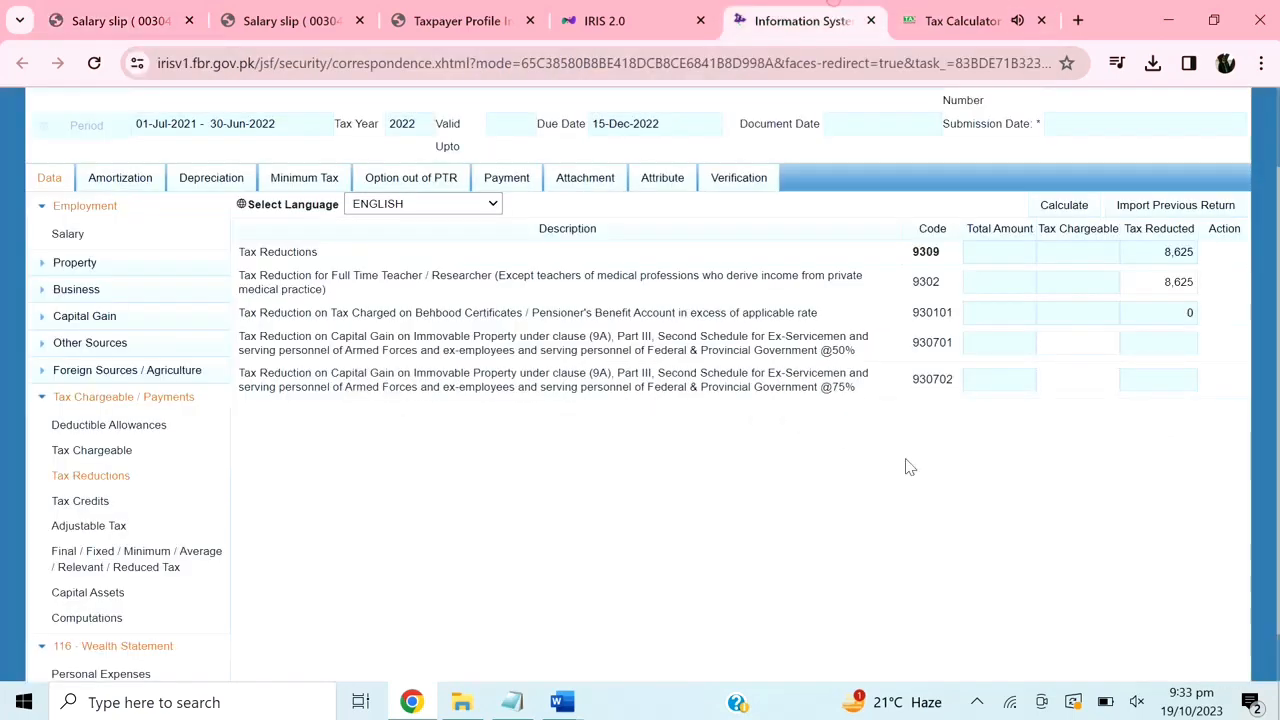
{"action": "left_click", "coordinate": [1063, 206]}
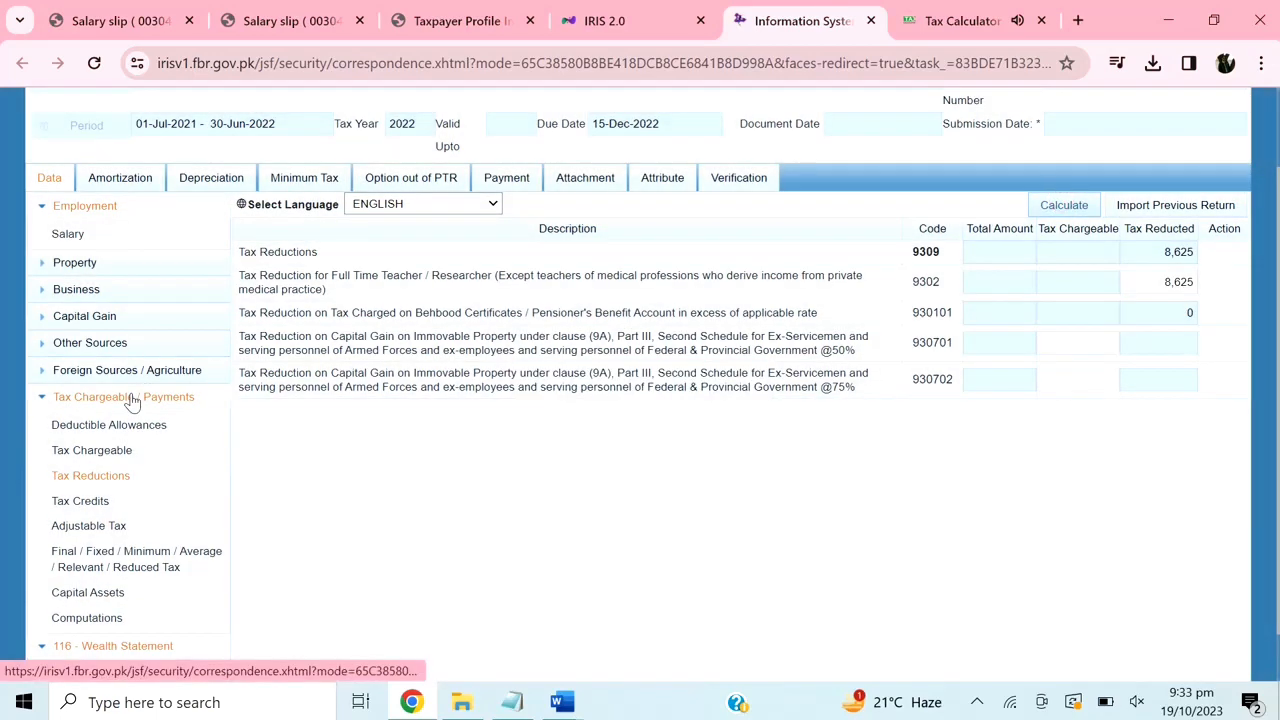
Review the tax chargeable, normal income tax, tax reductions and admitted income tax amounts in the Computations section.
{"action": "scroll", "coordinate": [130, 380], "scroll_direction": "down", "scroll_amount": 1}
{"action": "left_click", "coordinate": [105, 553]}
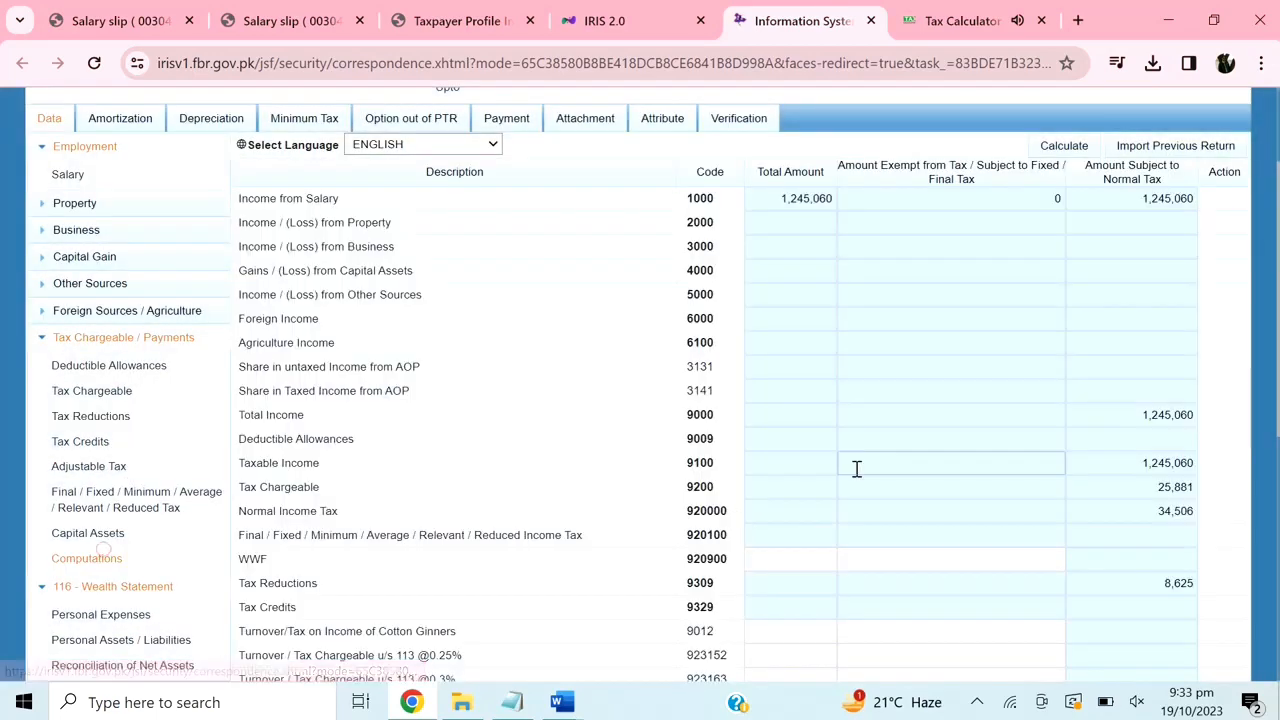
{"action": "scroll", "coordinate": [866, 441], "scroll_direction": "down", "scroll_amount": 1}
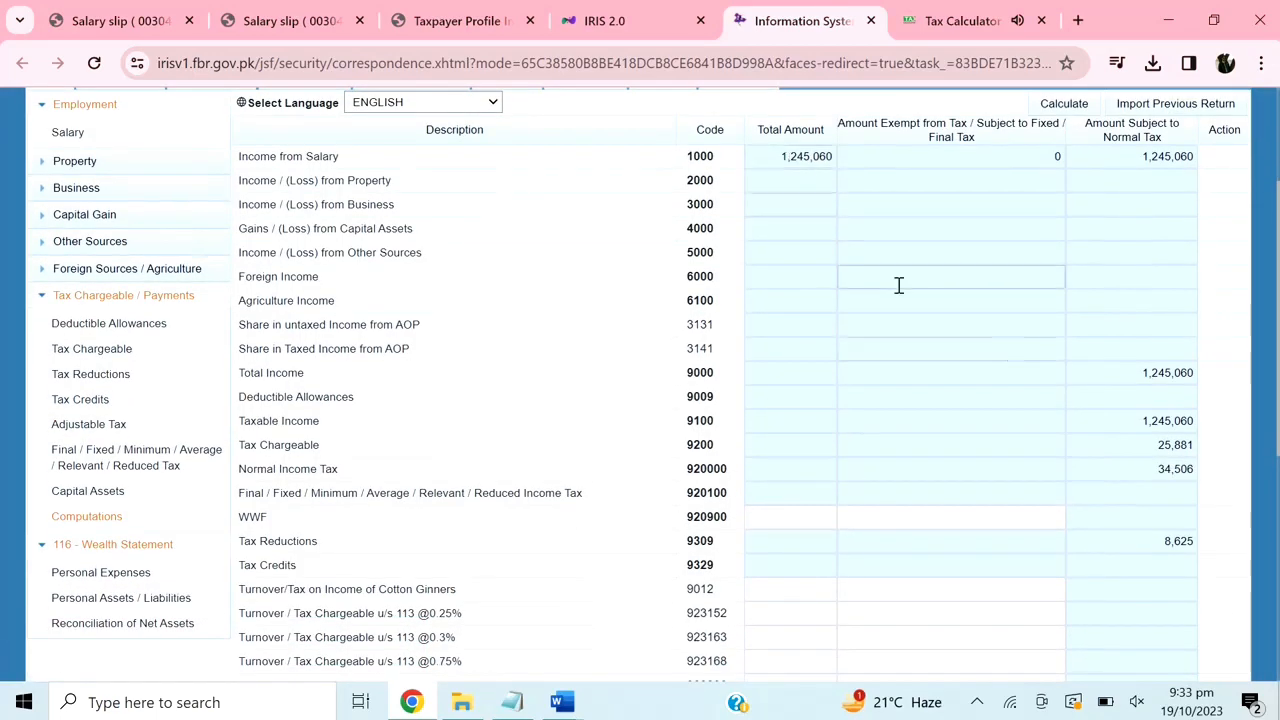
{"action": "double_click", "coordinate": [1158, 449]}
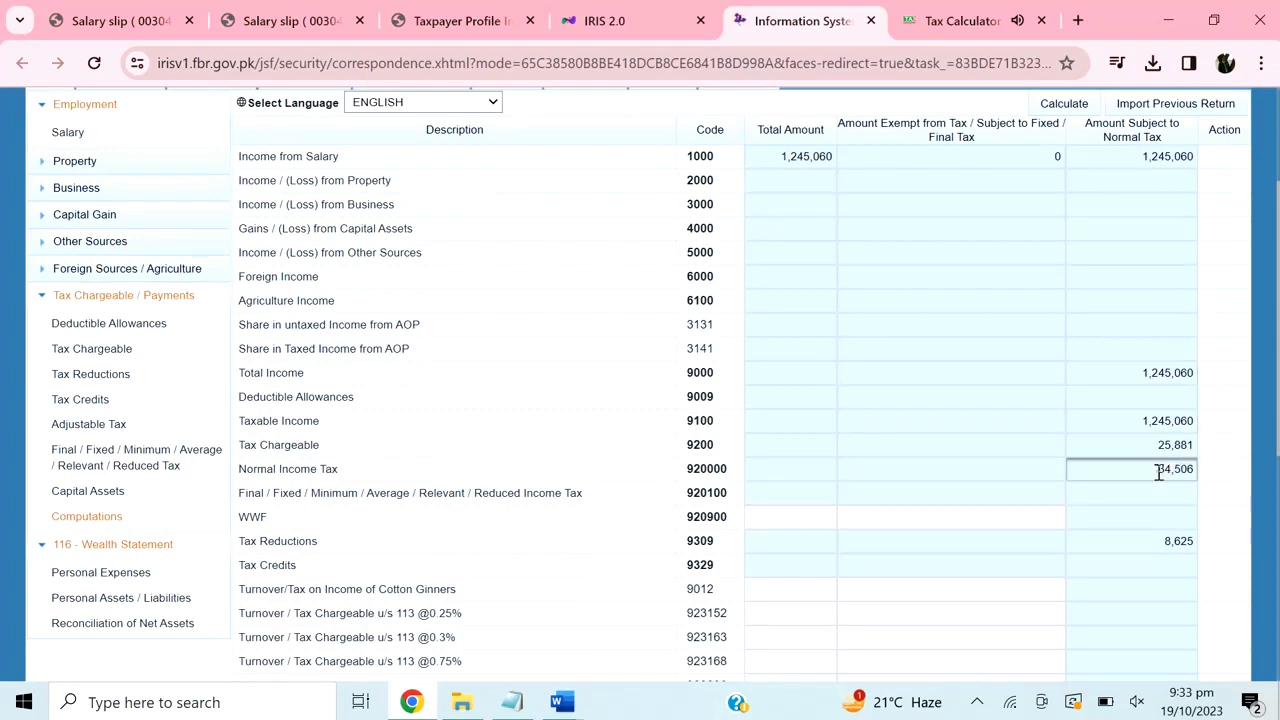
{"action": "double_click", "coordinate": [1160, 472]}
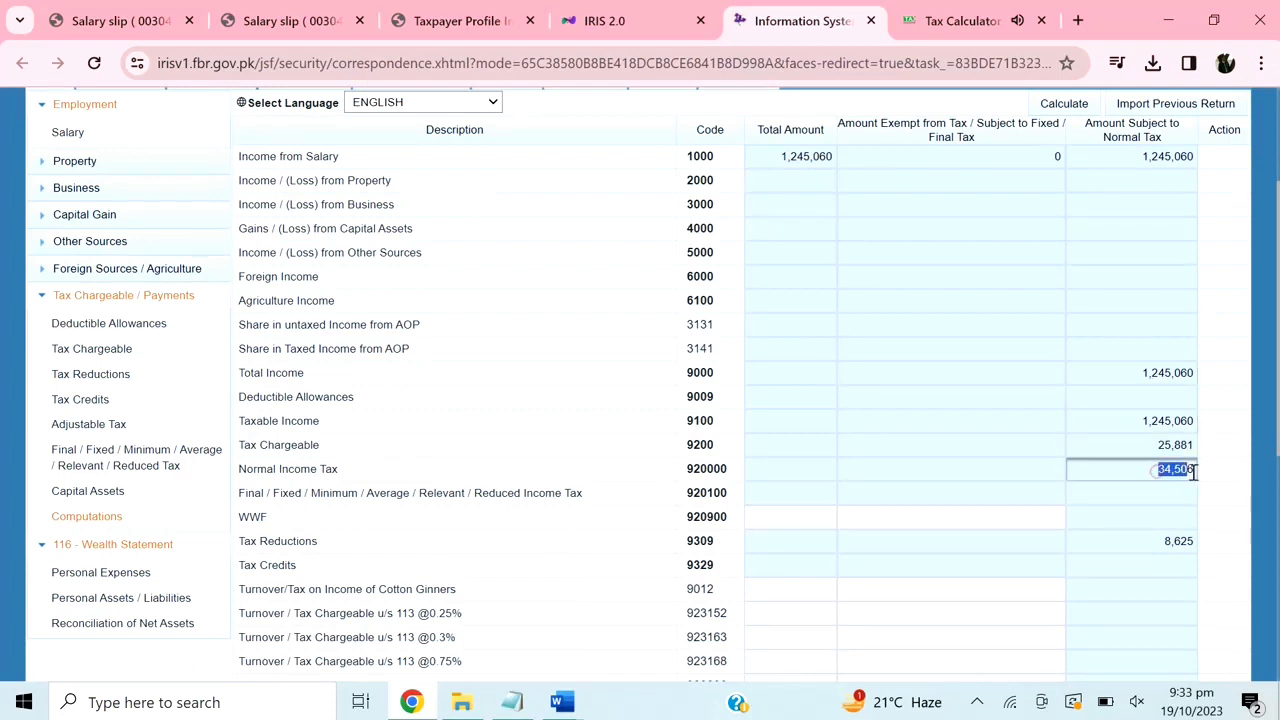
{"action": "double_click", "coordinate": [1168, 540]}
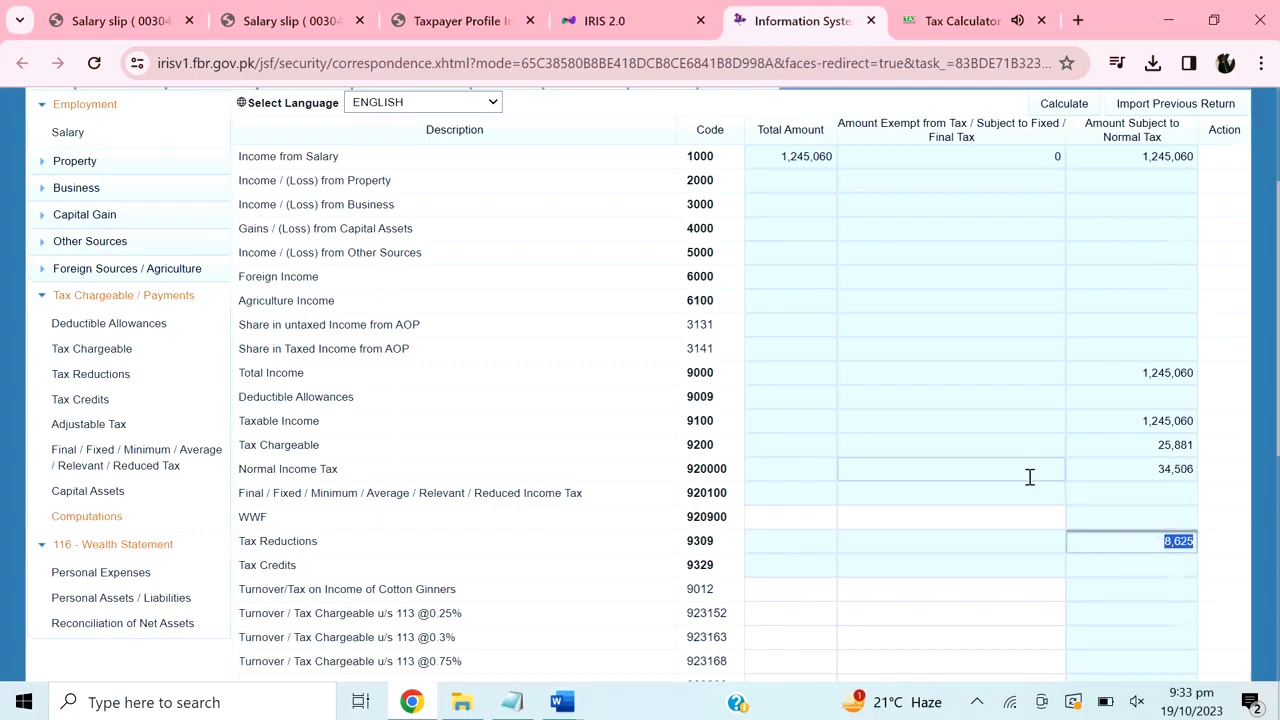
{"action": "scroll", "coordinate": [1029, 477], "scroll_direction": "down", "scroll_amount": 3}
{"action": "scroll", "coordinate": [1029, 477], "scroll_direction": "down", "scroll_amount": 2}
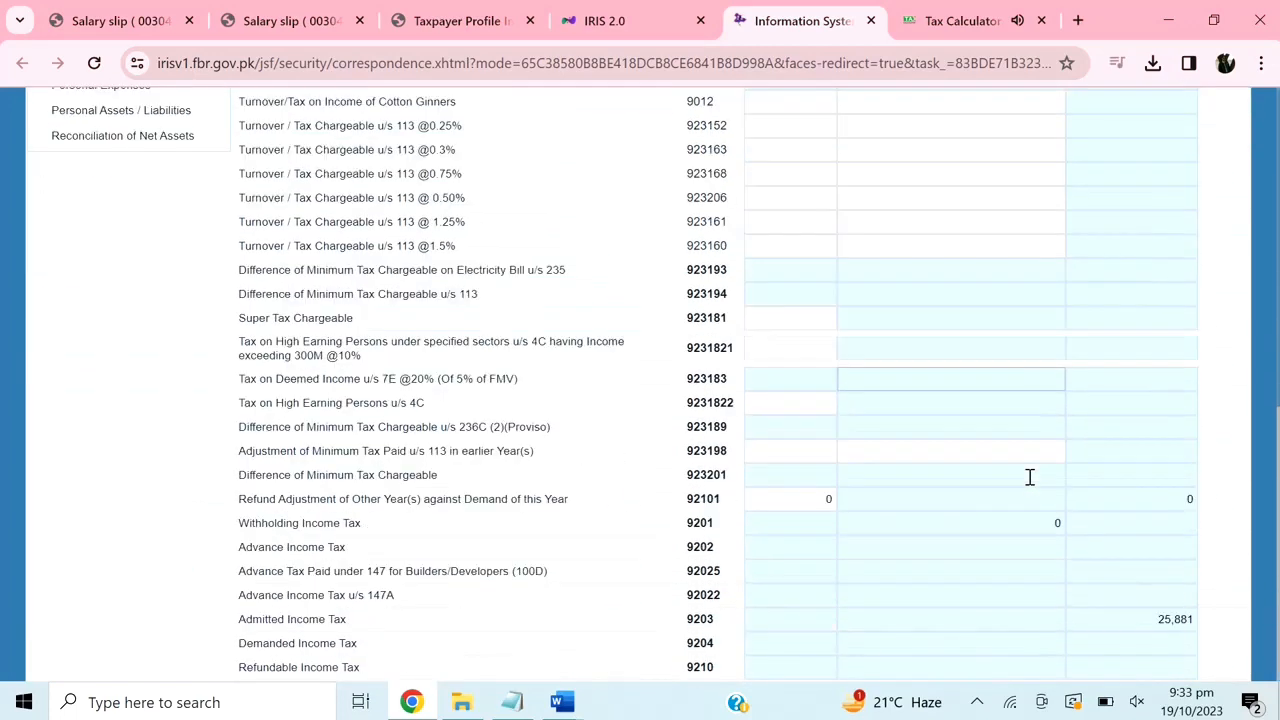
{"action": "left_click", "coordinate": [1153, 622]}
{"action": "double_click", "coordinate": [1153, 622]}
{"action": "scroll", "coordinate": [683, 401], "scroll_direction": "up", "scroll_amount": 7}
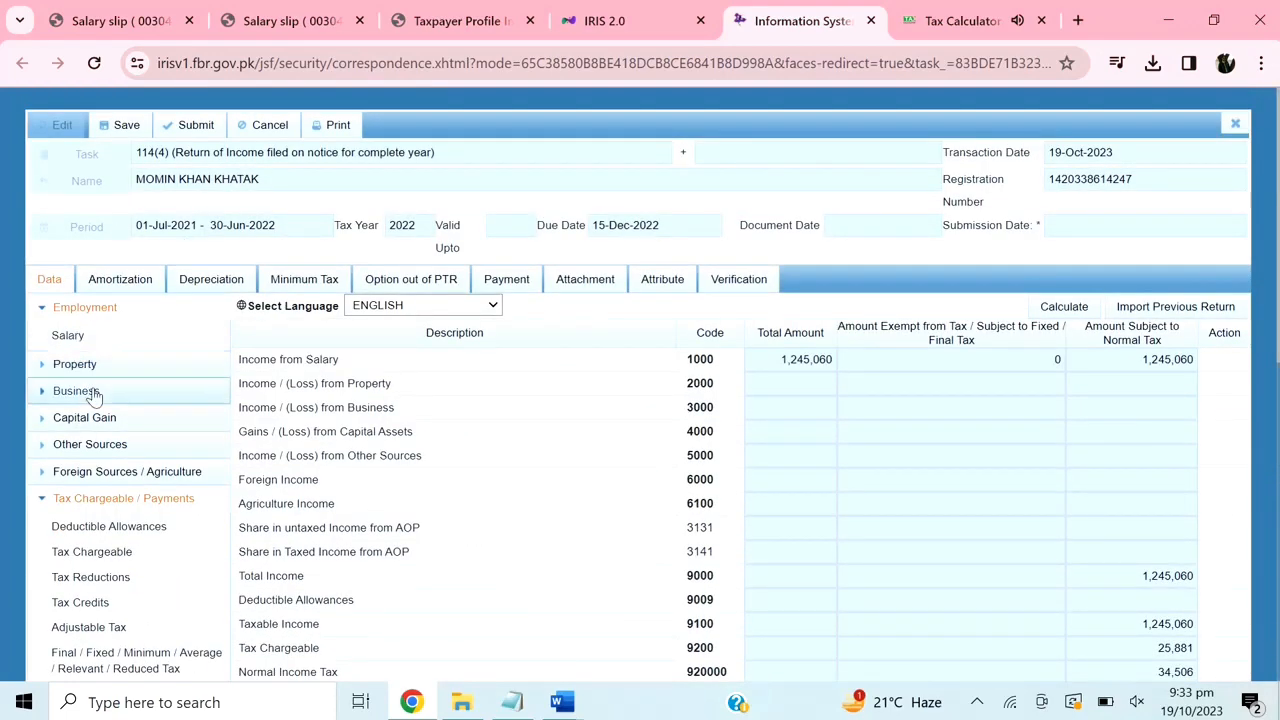
Open the Adjustable Tax section and locate the Salary of Employees u/s 149 row.
{"action": "scroll", "coordinate": [98, 460], "scroll_direction": "down", "scroll_amount": 1}
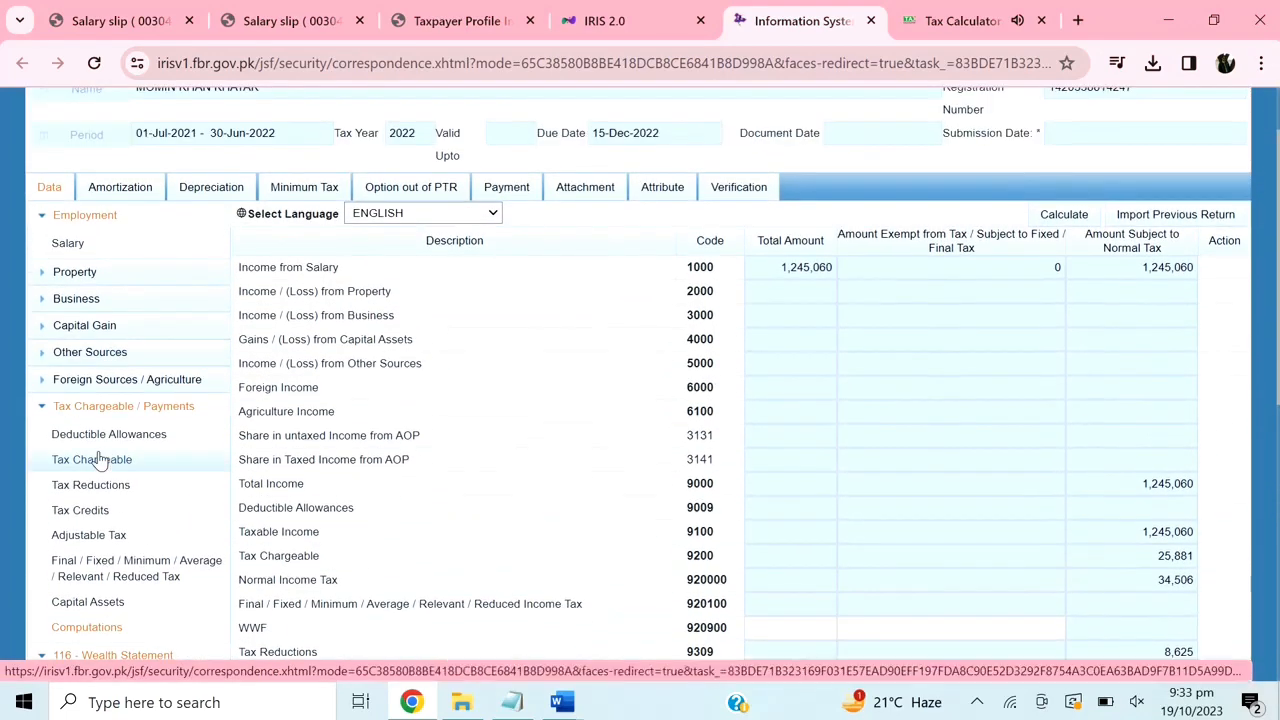
{"action": "scroll", "coordinate": [98, 460], "scroll_direction": "down", "scroll_amount": 1}
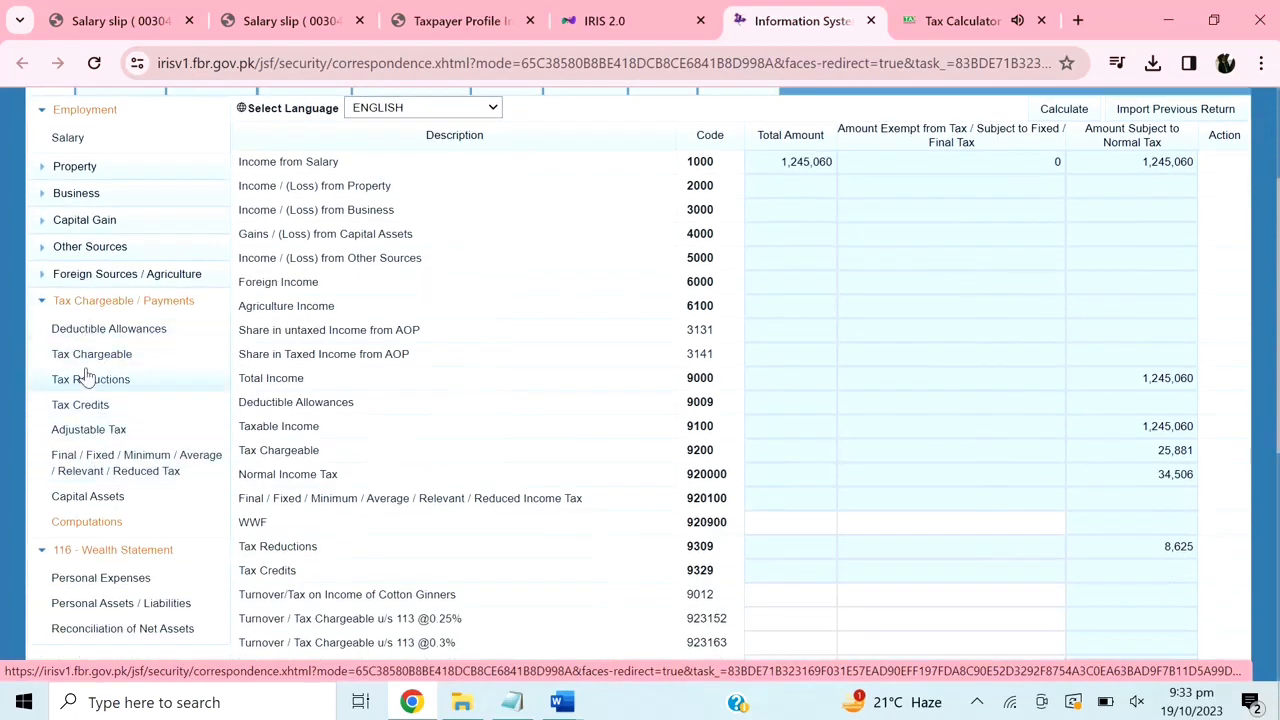
{"action": "left_click", "coordinate": [98, 436]}
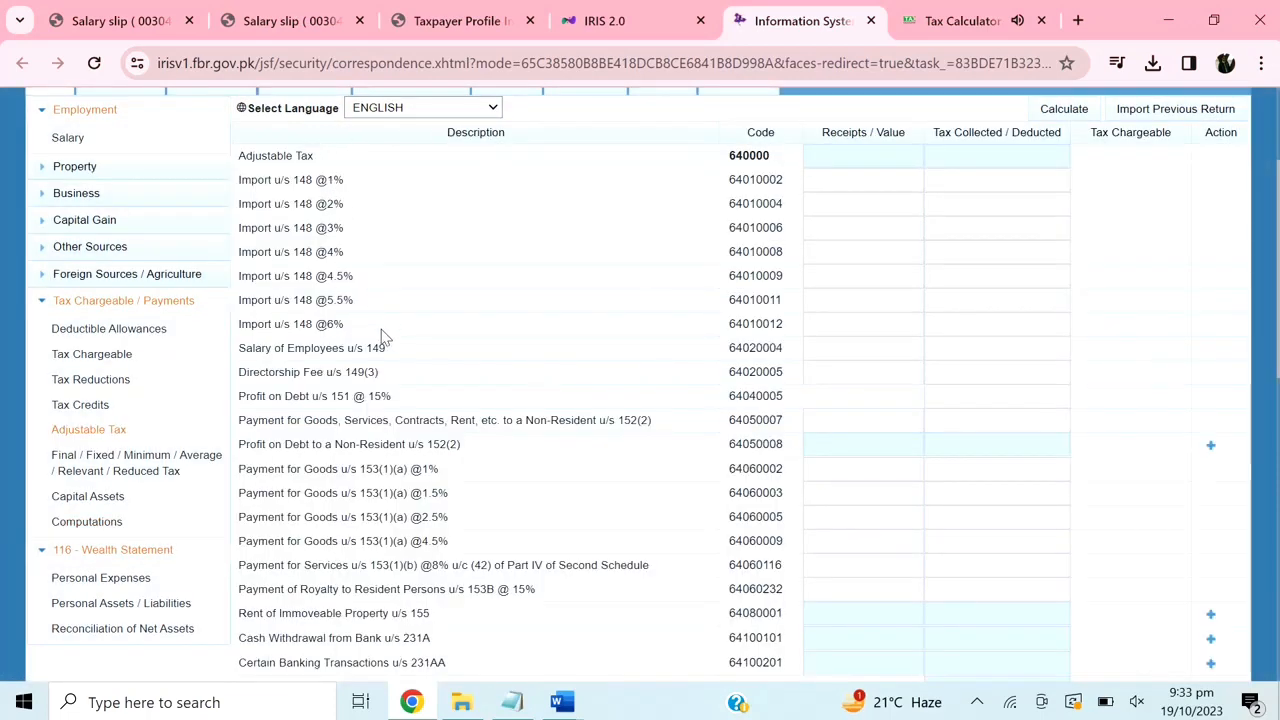
{"action": "left_click_drag", "start_coordinate": [392, 352], "coordinate": [236, 357]}
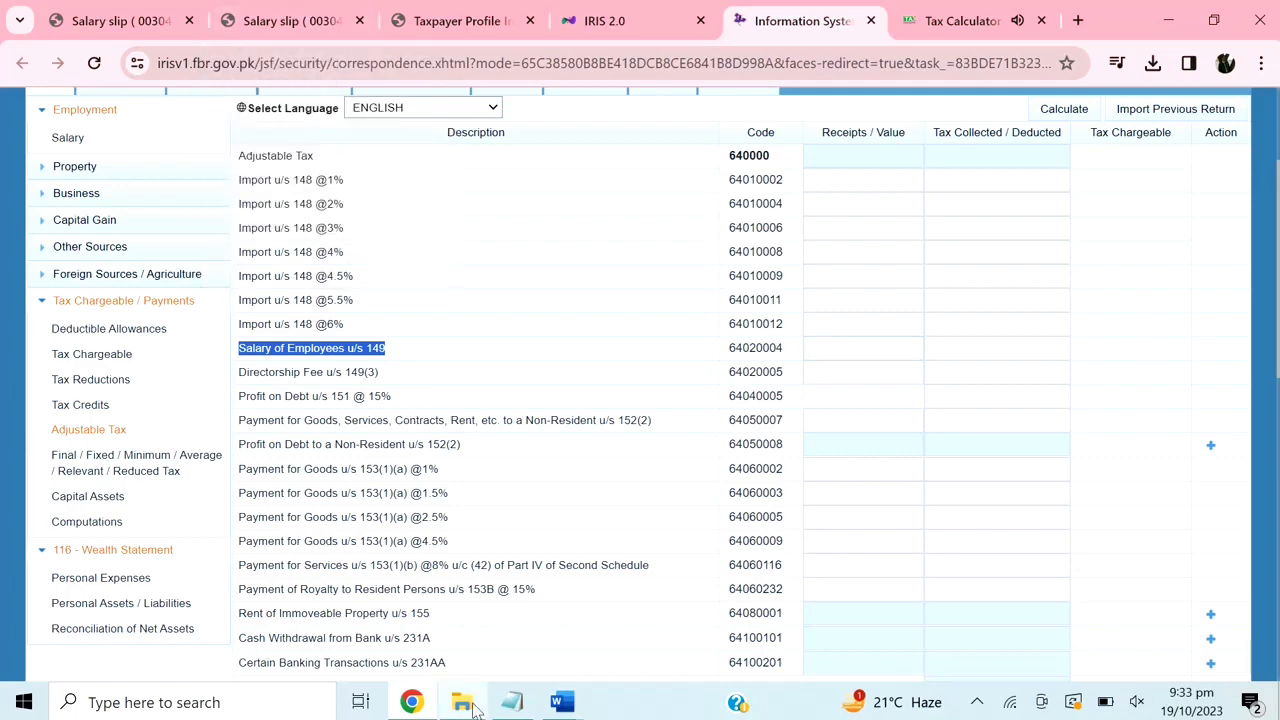
Copy the yearly income from the tax calculator into Receipts / Value for Salary of Employees u/s 149 as 1,245,060 and recalculate.
{"action": "left_click", "coordinate": [955, 20]}
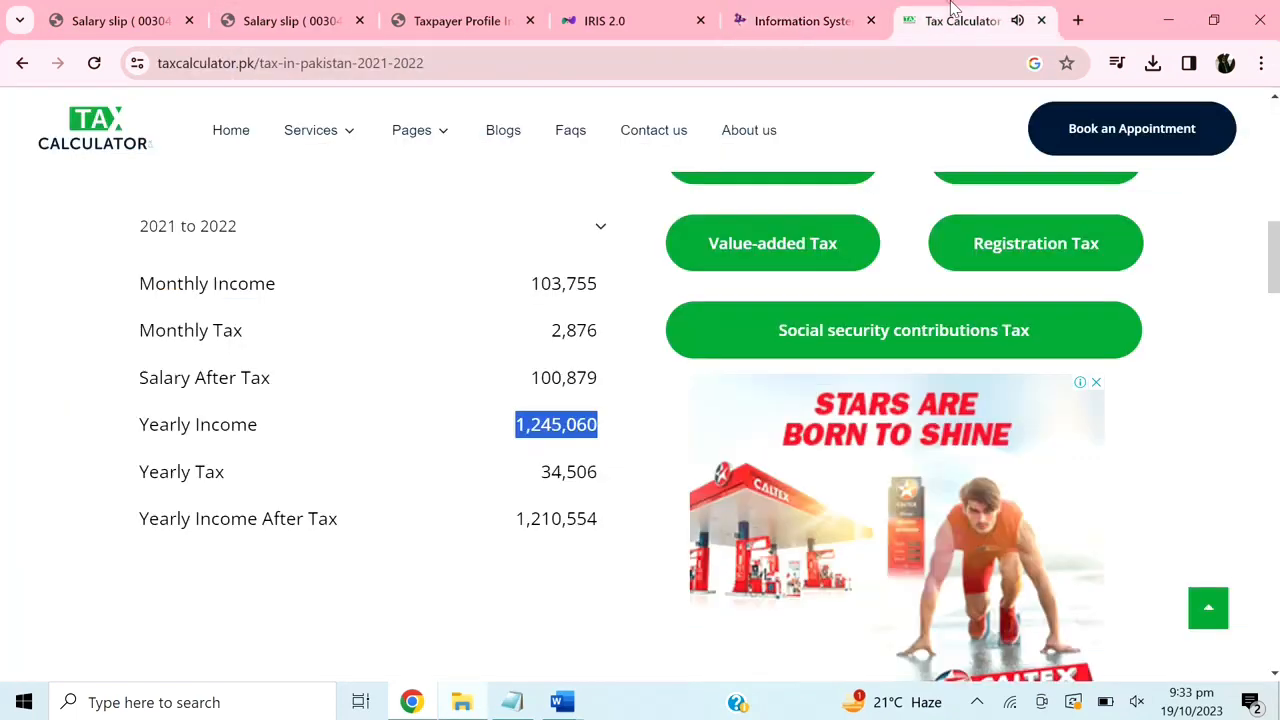
{"action": "right_click", "coordinate": [556, 424]}
{"action": "left_click", "coordinate": [600, 224]}
{"action": "left_click", "coordinate": [800, 22]}
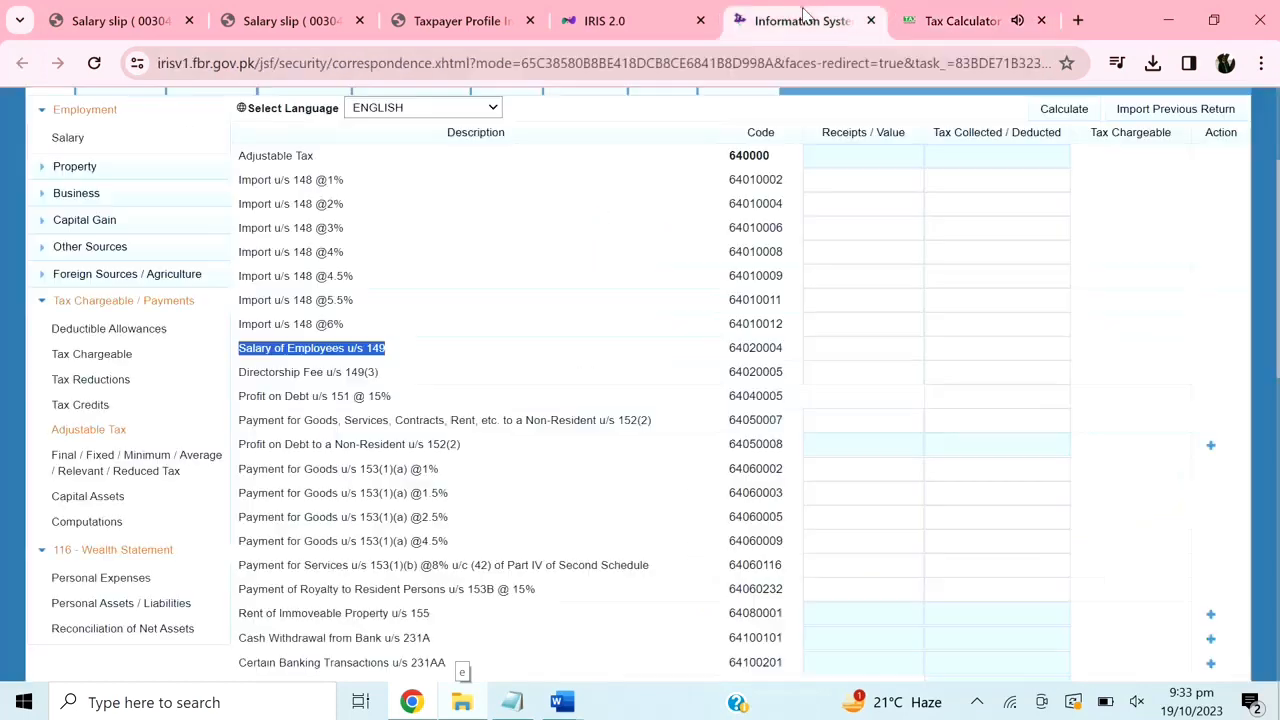
{"action": "left_click", "coordinate": [838, 347]}
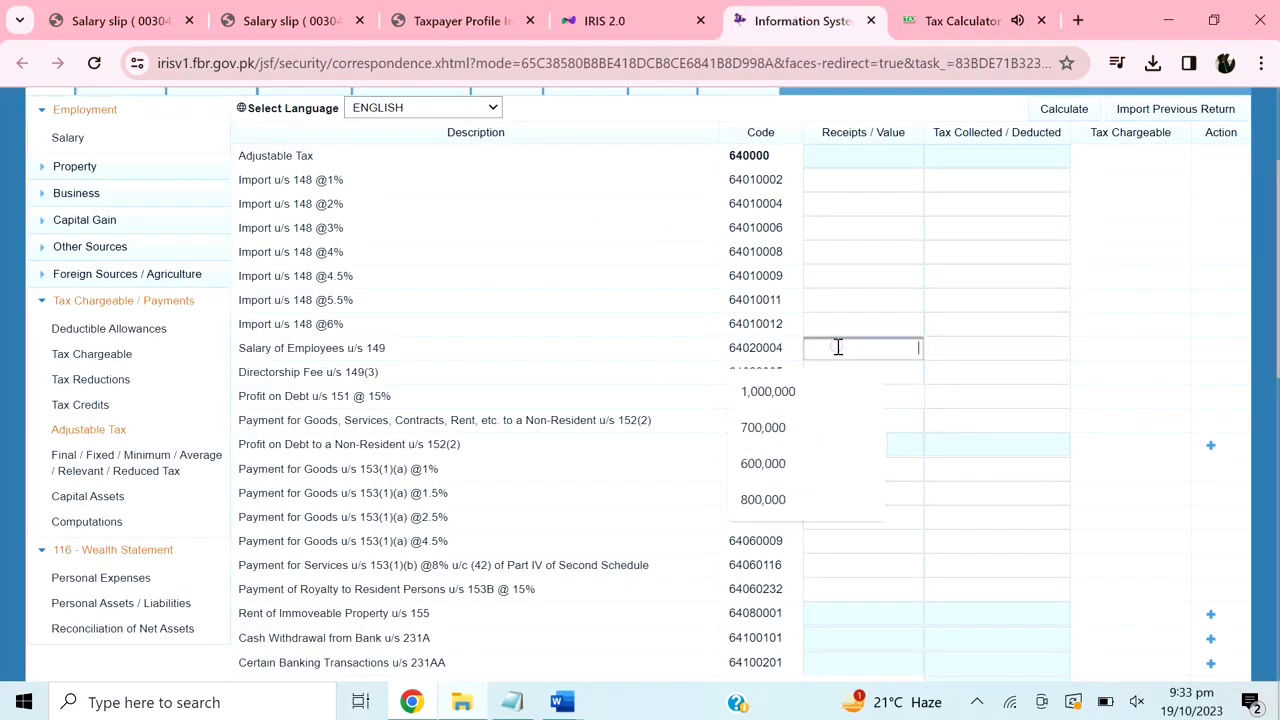
{"action": "key", "text": "ctrl+v"}
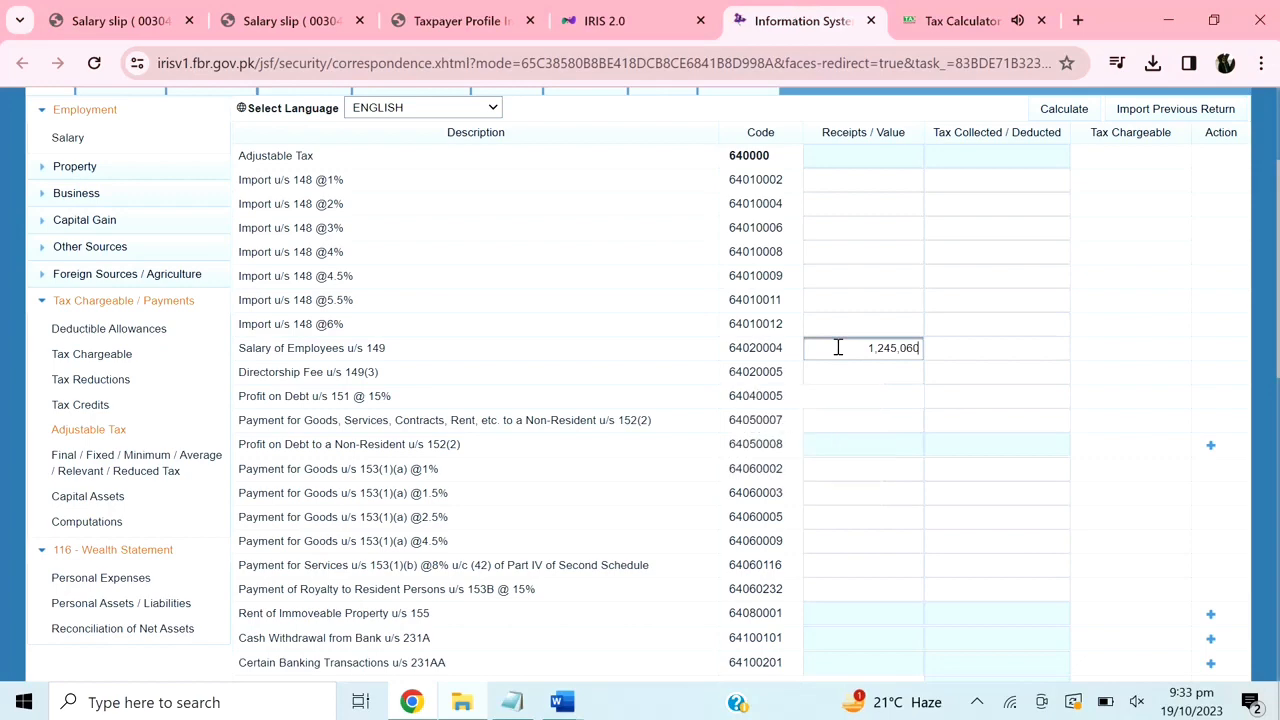
{"action": "left_click", "coordinate": [1069, 110]}
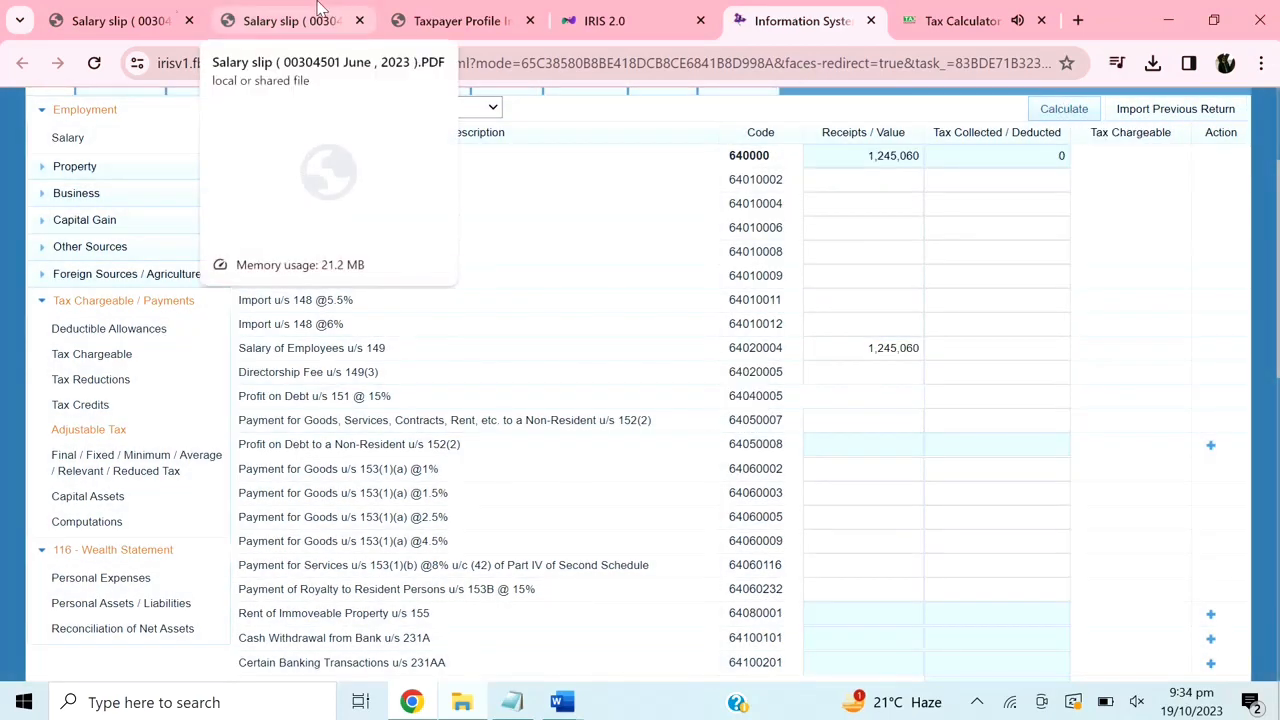
Copy the payable income tax from the June 2022 salary slip into Tax Collected / Deducted u/s 149 as 34,506 and recalculate.
{"action": "left_click", "coordinate": [120, 20]}
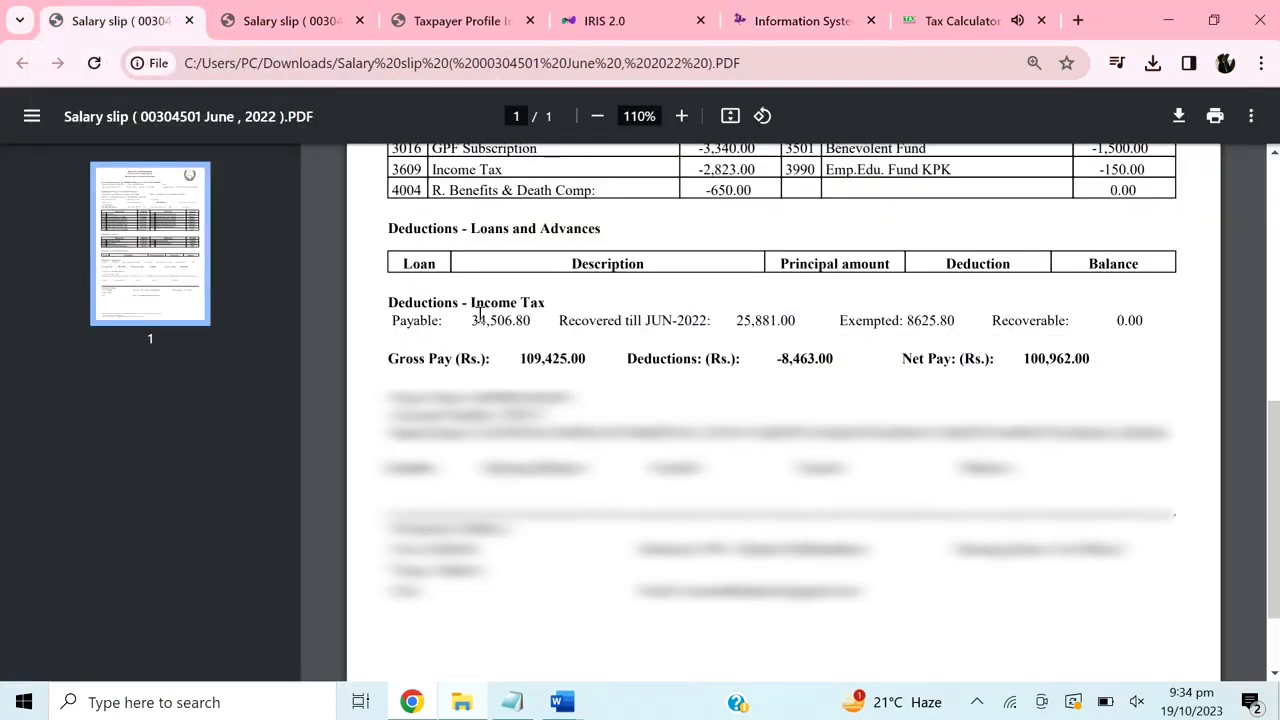
{"action": "left_click_drag", "start_coordinate": [469, 320], "coordinate": [500, 320]}
{"action": "left_click", "coordinate": [795, 20]}
{"action": "left_click", "coordinate": [997, 359]}
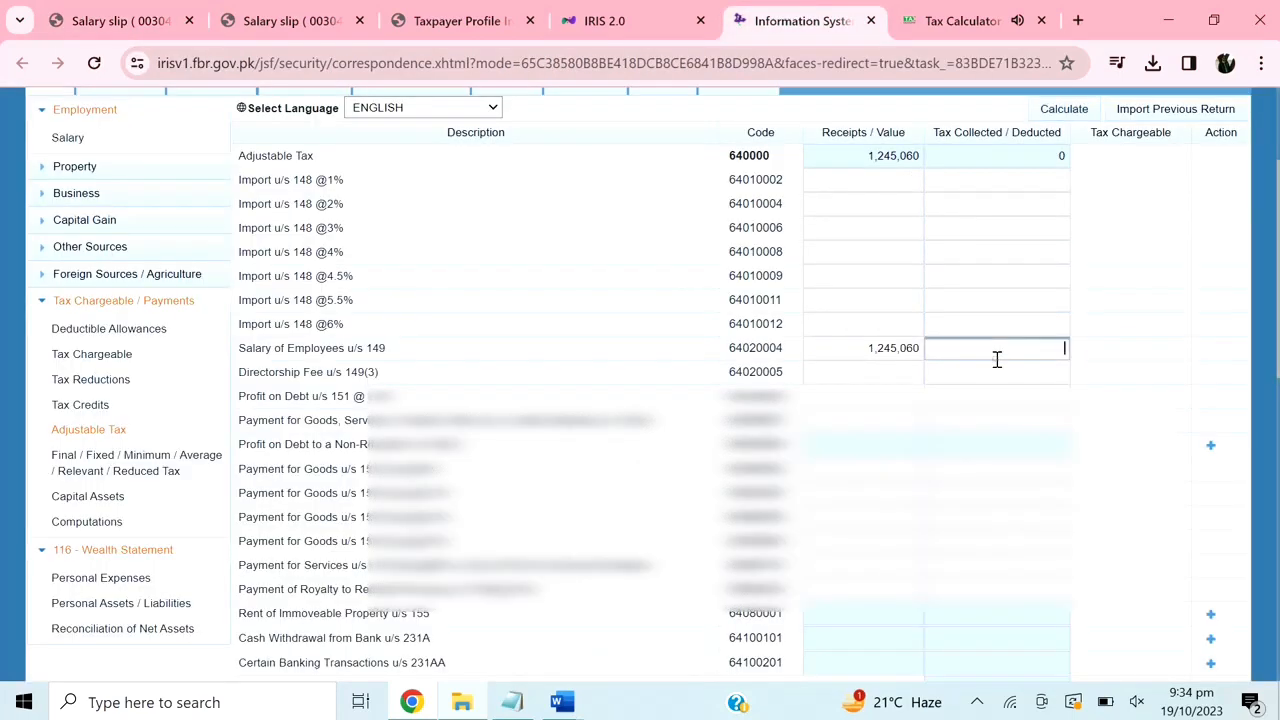
{"action": "key", "text": "ctrl+v"}
{"action": "left_click", "coordinate": [1064, 110]}
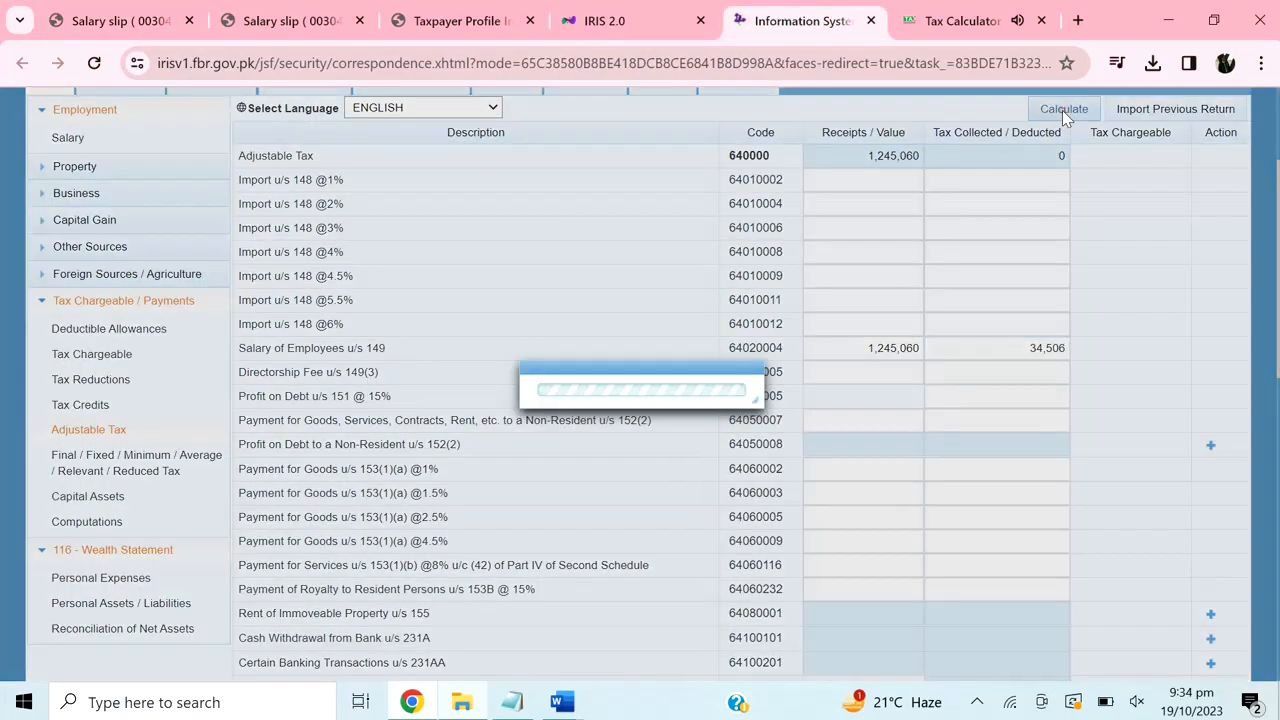
{"action": "left_click", "coordinate": [1064, 110]}
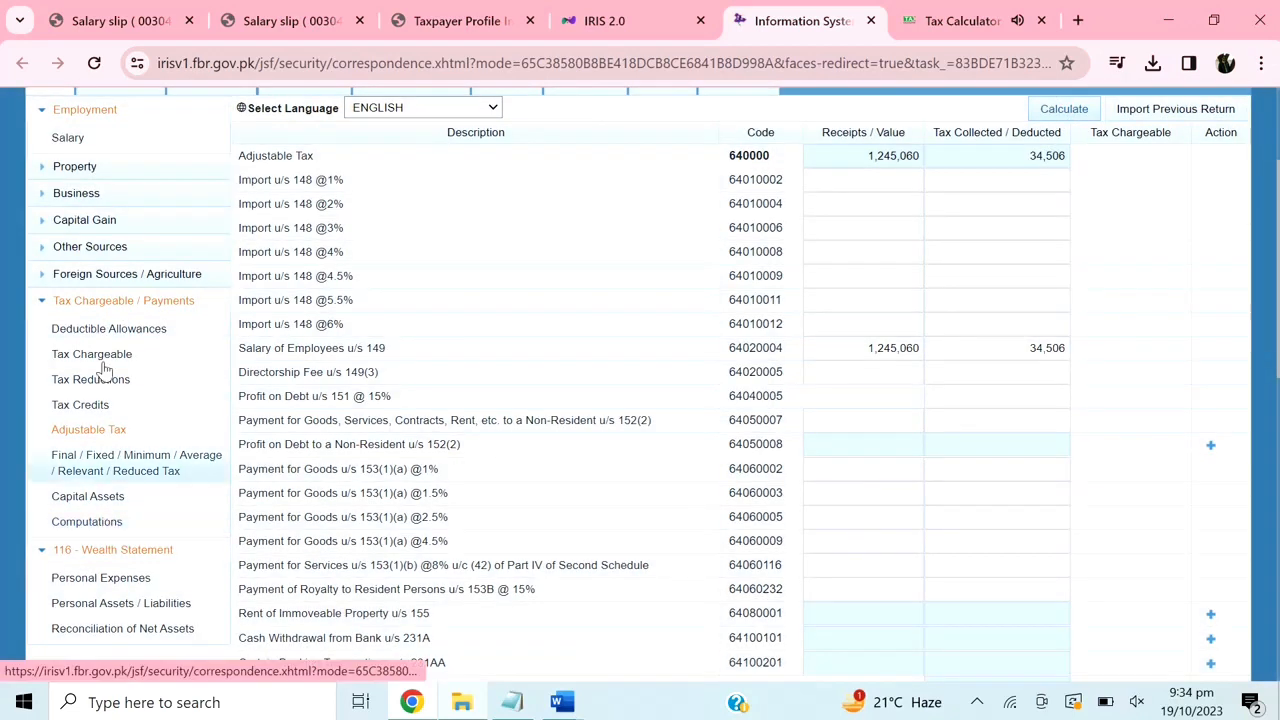
Review the withholding income tax and refundable income tax amounts in the Computations section.
{"action": "left_click", "coordinate": [88, 521]}
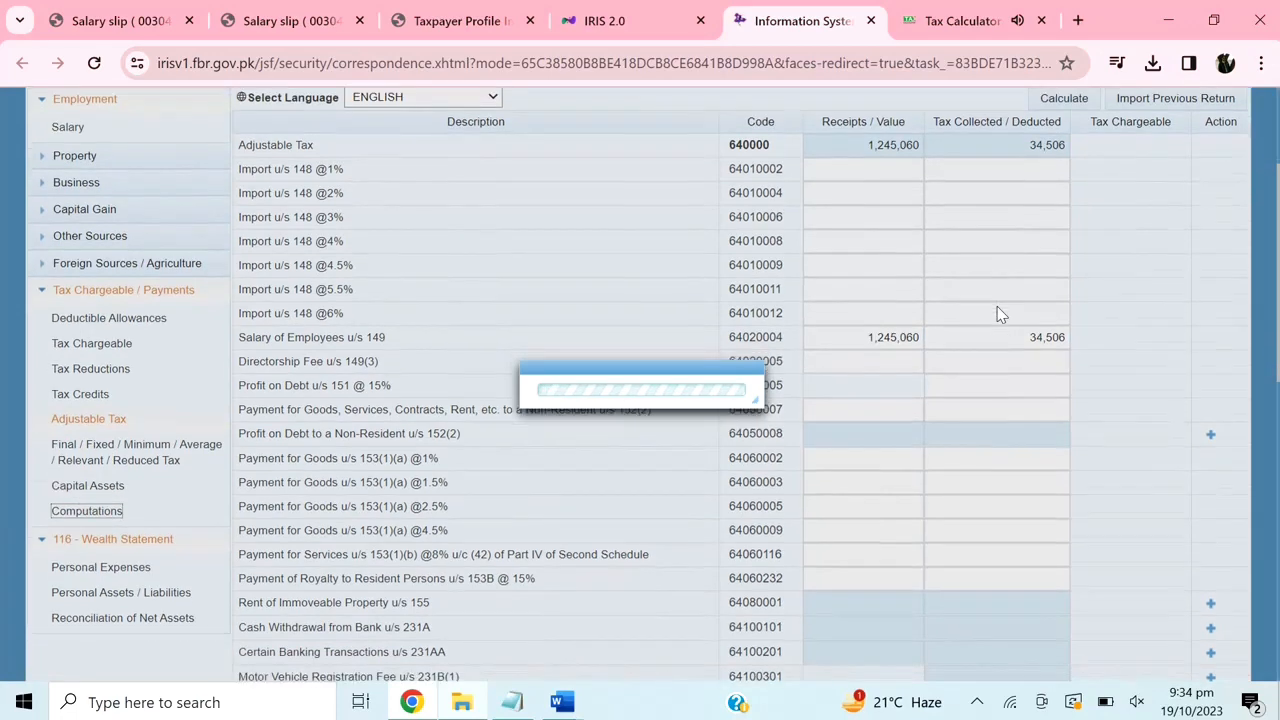
{"action": "scroll", "coordinate": [1000, 315], "scroll_direction": "down", "scroll_amount": 3}
{"action": "scroll", "coordinate": [1000, 315], "scroll_direction": "down", "scroll_amount": 3}
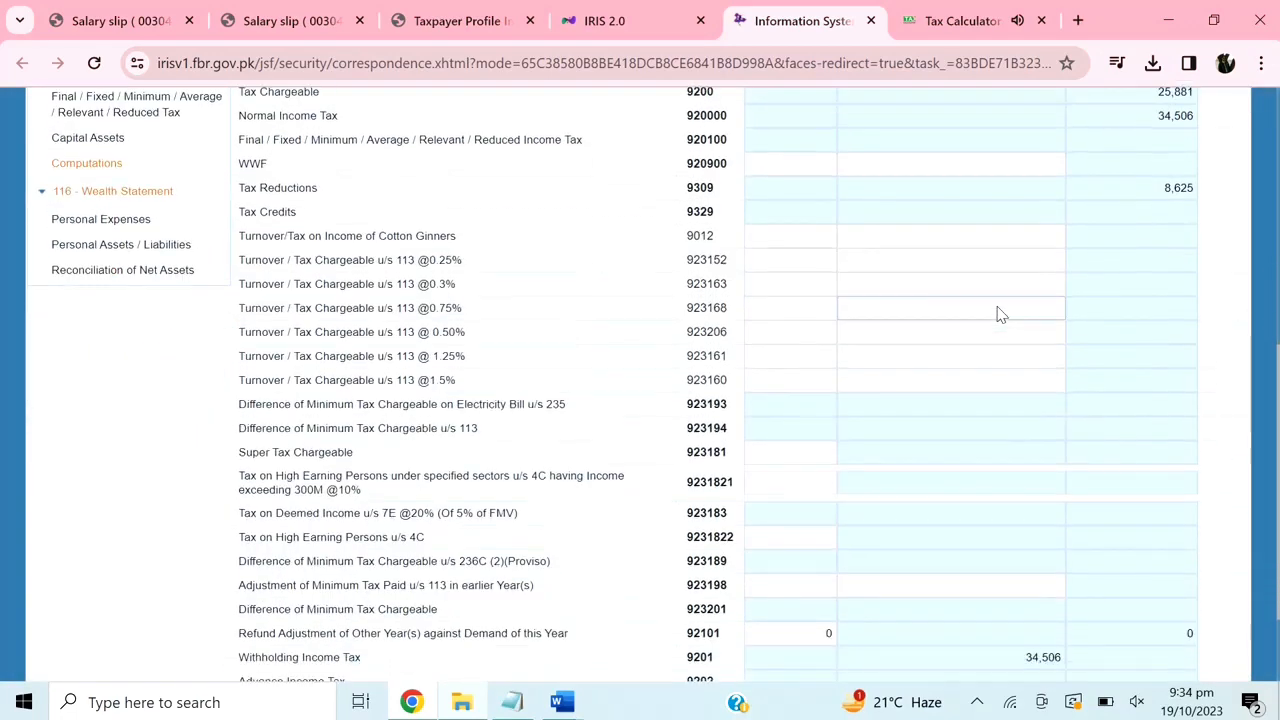
{"action": "scroll", "coordinate": [1000, 315], "scroll_direction": "down", "scroll_amount": 2}
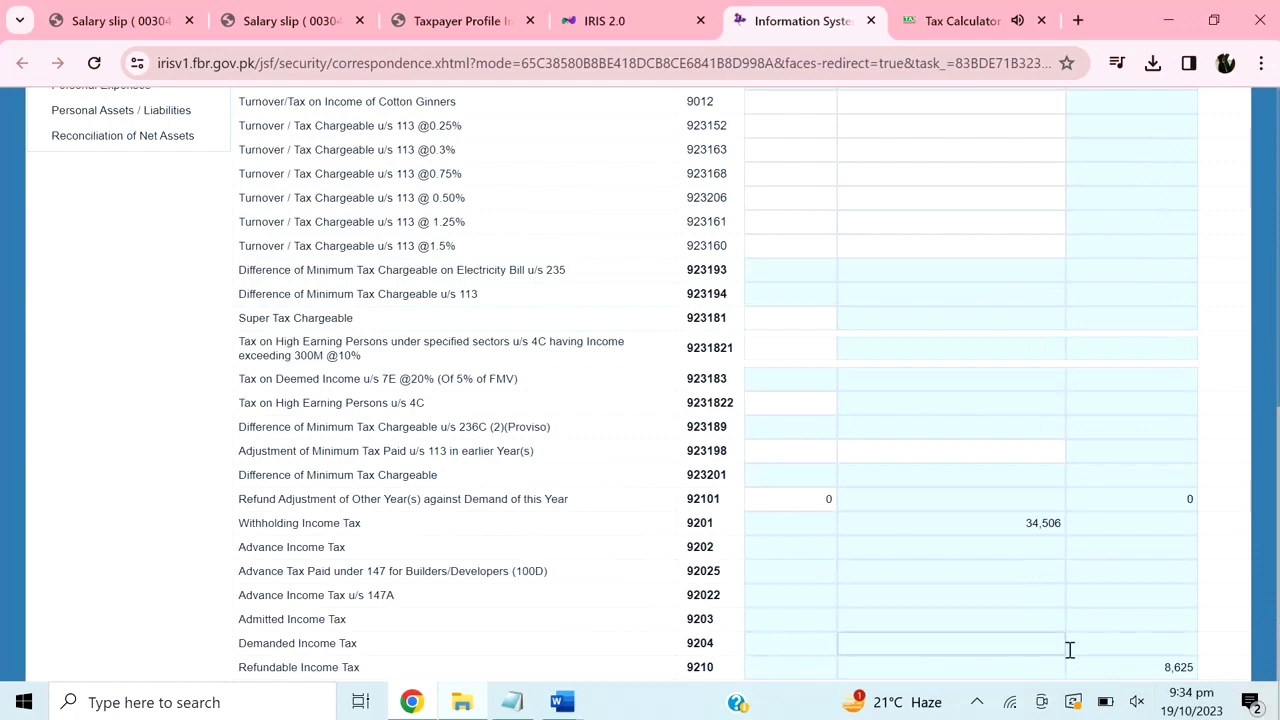
{"action": "left_click", "coordinate": [1020, 523]}
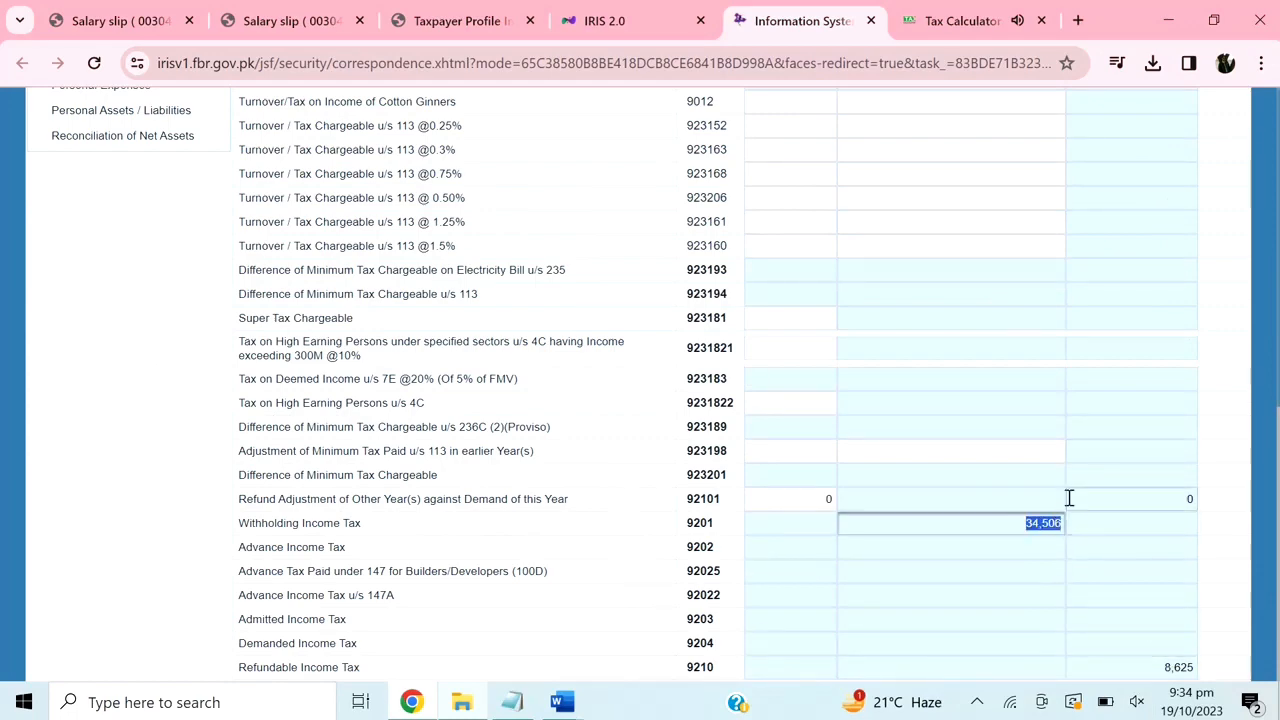
{"action": "scroll", "coordinate": [1069, 497], "scroll_direction": "up", "scroll_amount": 2}
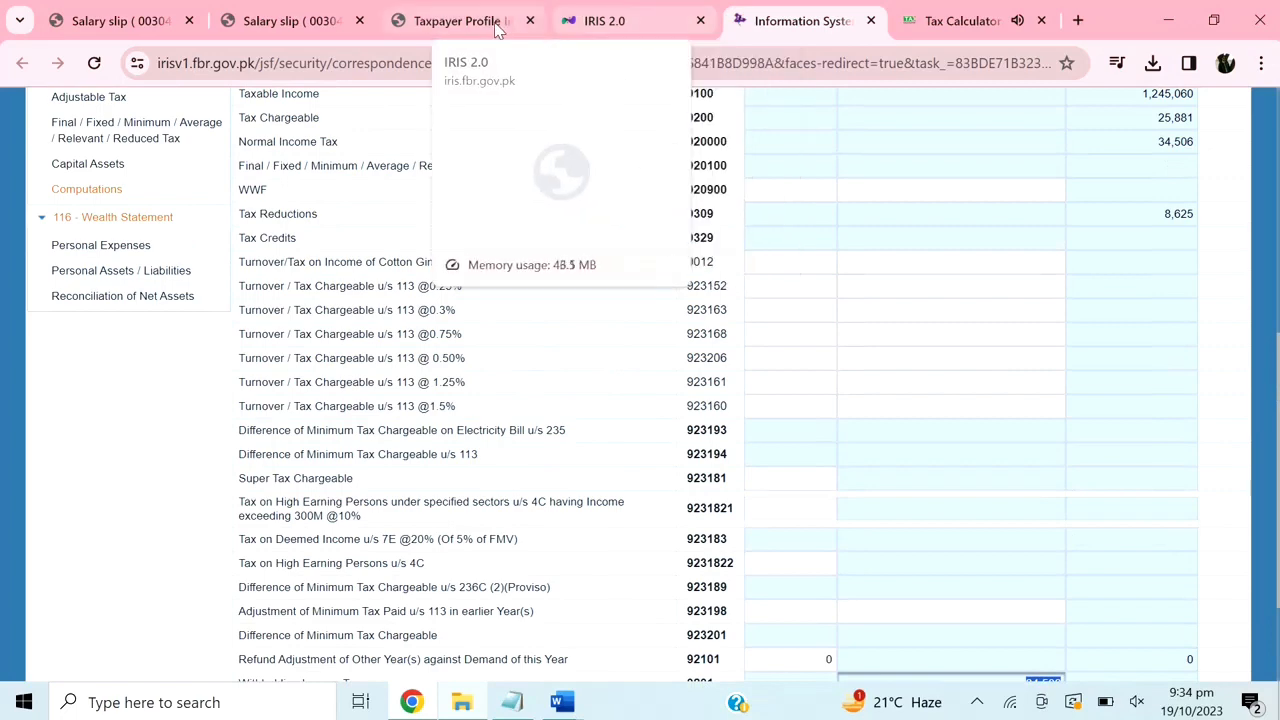
Copy the income tax recovered till June 2022, 25,881, from the June 2022 salary slip.
{"action": "left_click", "coordinate": [115, 20]}
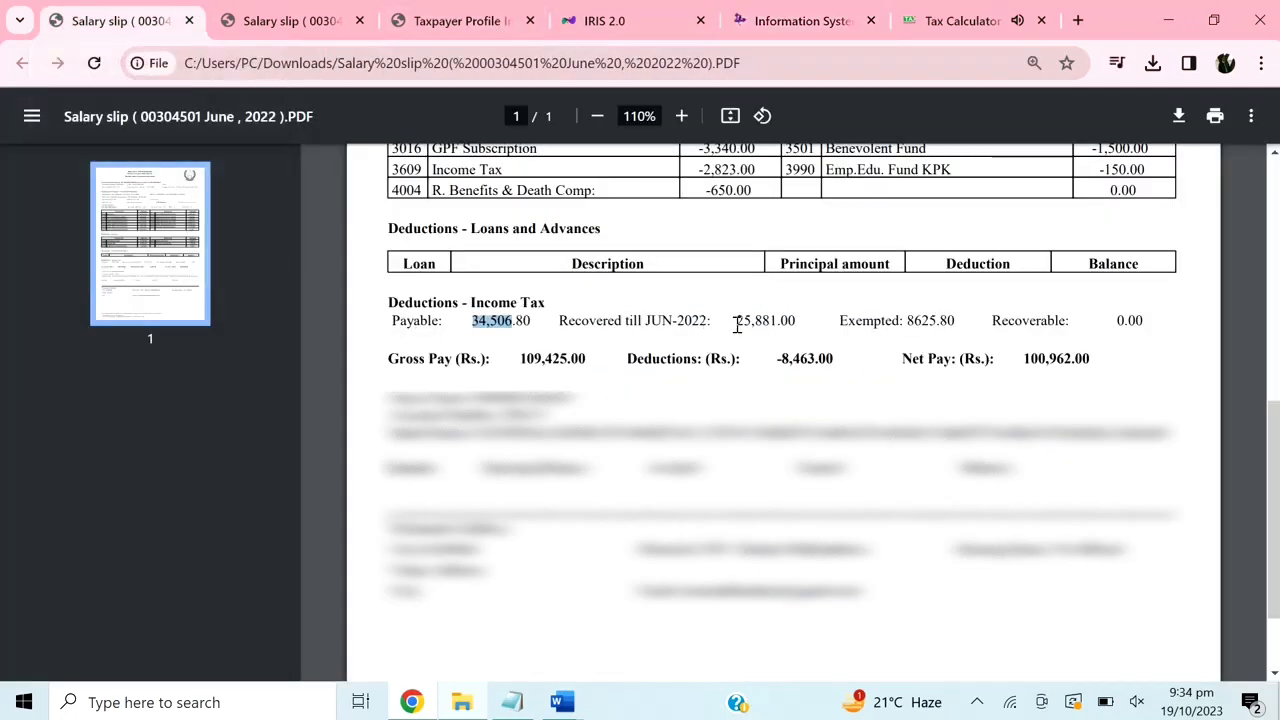
{"action": "left_click_drag", "start_coordinate": [737, 323], "coordinate": [776, 321]}
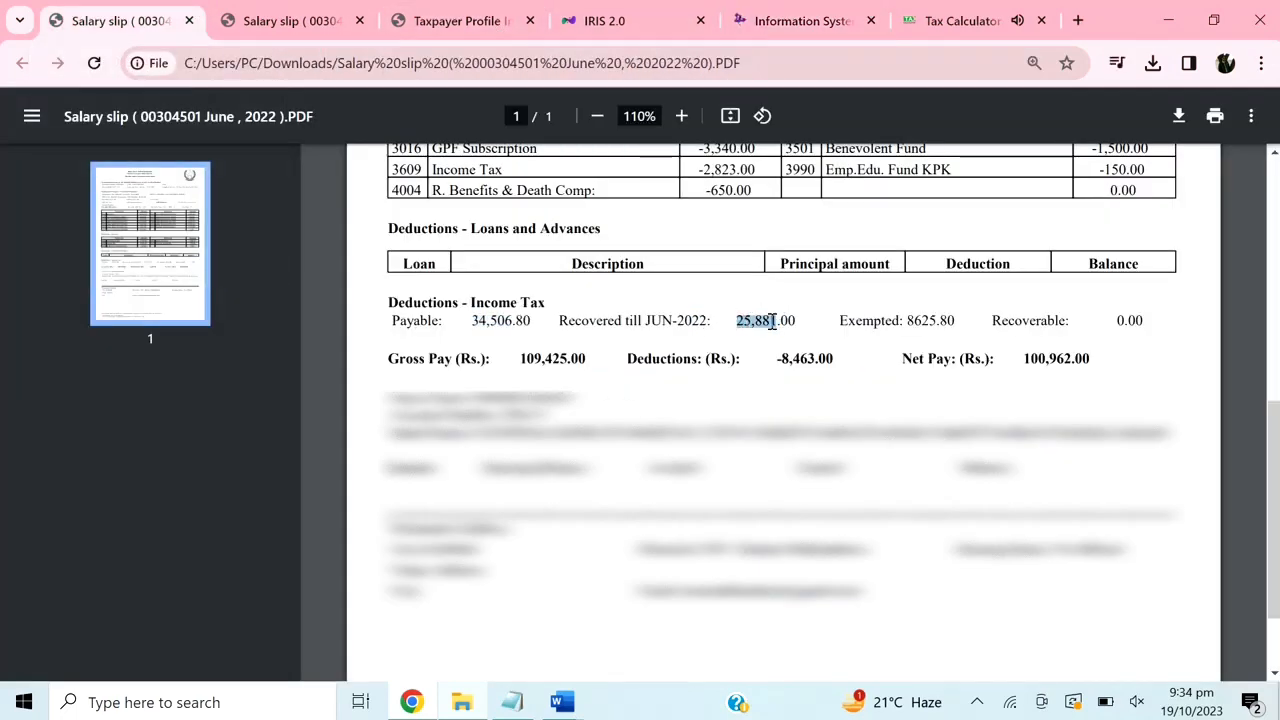
{"action": "left_click", "coordinate": [766, 319]}
{"action": "left_click_drag", "start_coordinate": [756, 319], "coordinate": [777, 327]}
{"action": "right_click", "coordinate": [757, 314]}
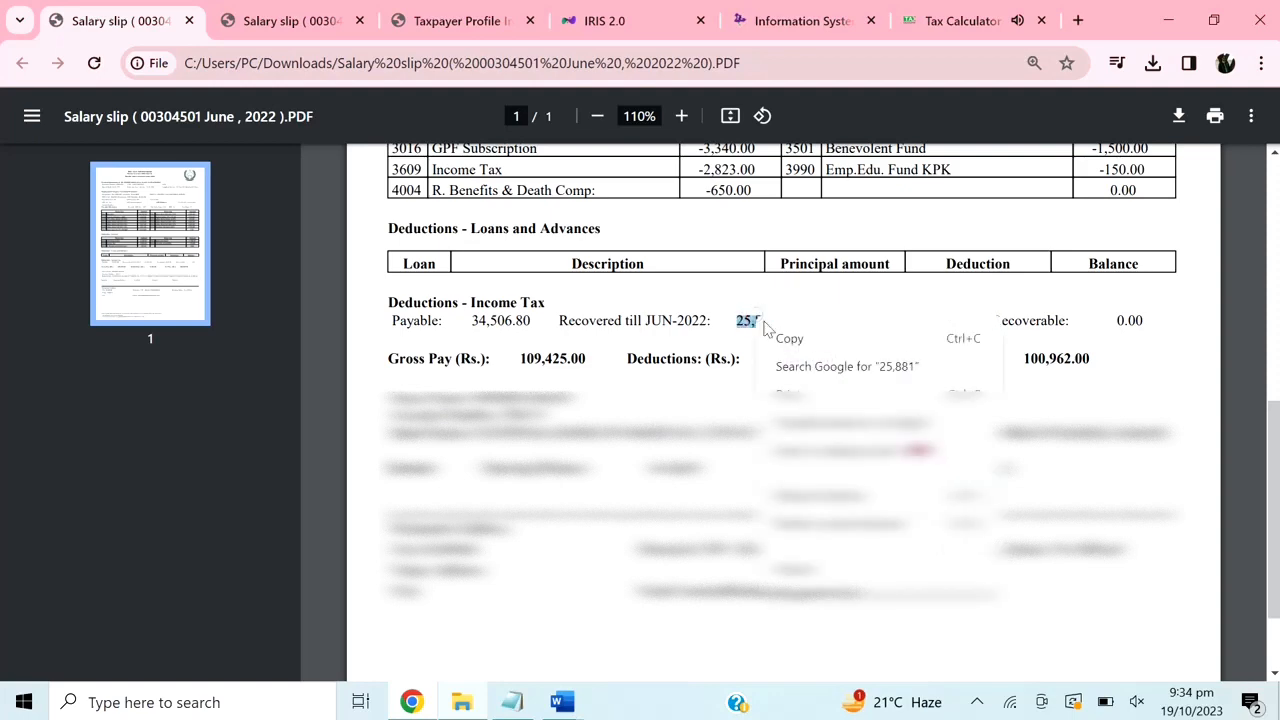
{"action": "left_click", "coordinate": [778, 337]}
Set Tax Collected / Deducted for Salary of Employees u/s 149 to 25,881 in the Adjustable Tax section and recalculate the return.
{"action": "left_click", "coordinate": [783, 8]}
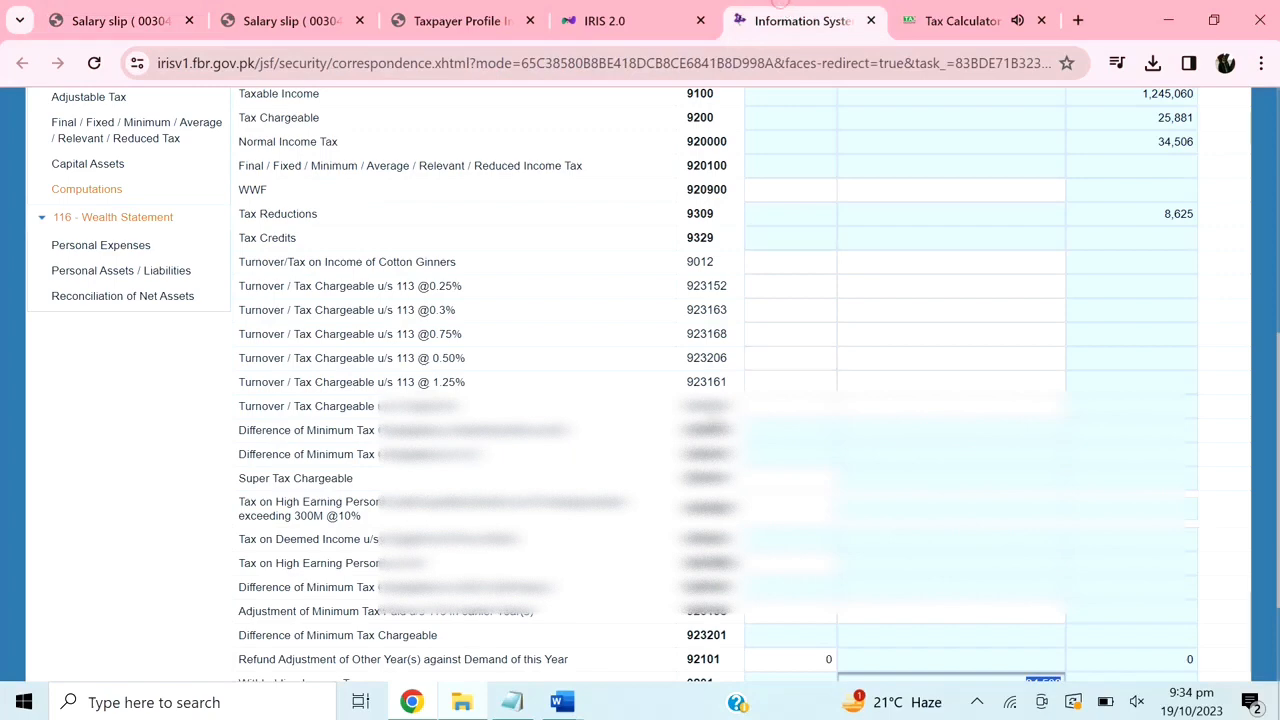
{"action": "scroll", "coordinate": [400, 400], "scroll_direction": "up", "scroll_amount": 4}
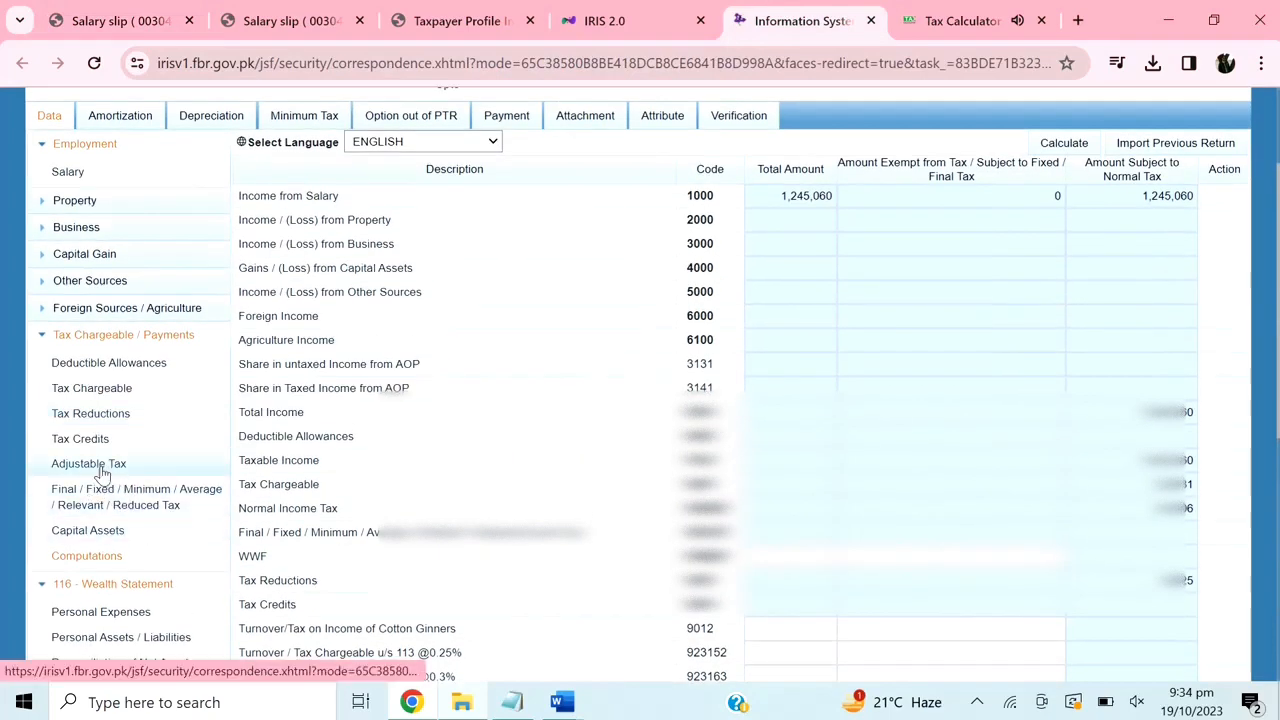
{"action": "left_click", "coordinate": [100, 466]}
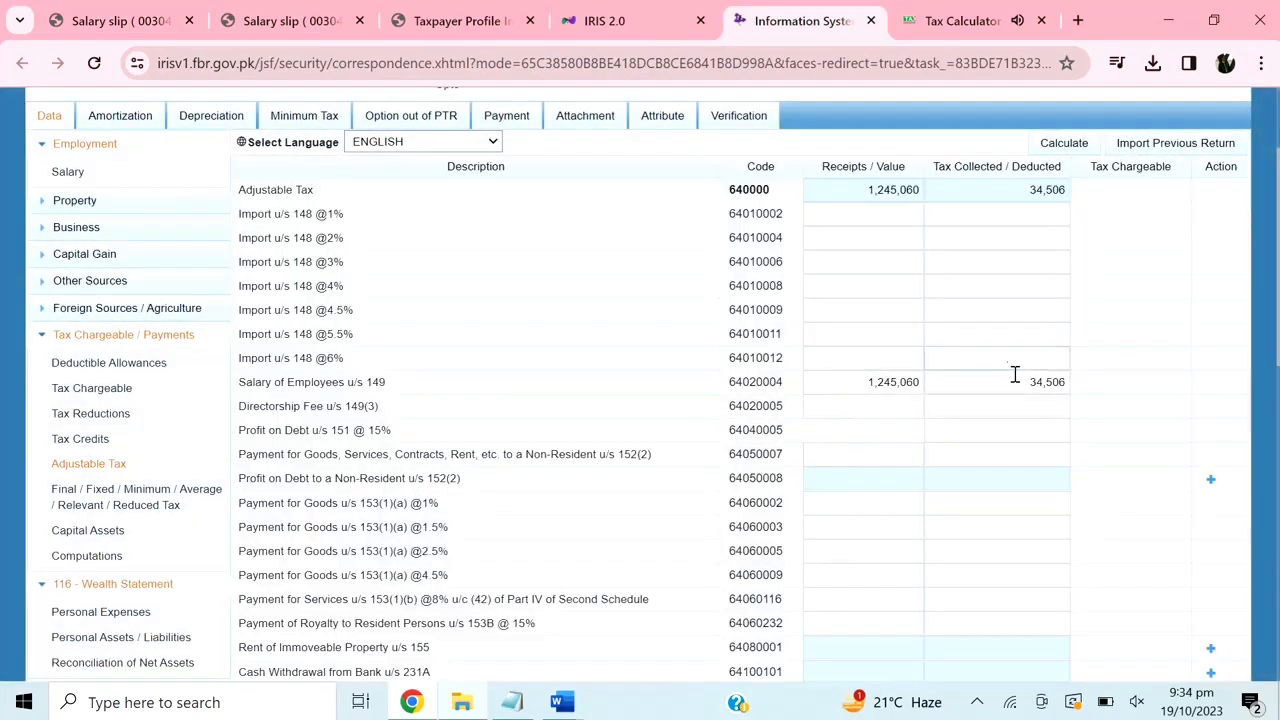
{"action": "left_click", "coordinate": [1014, 376]}
{"action": "type", "text": "25881"}
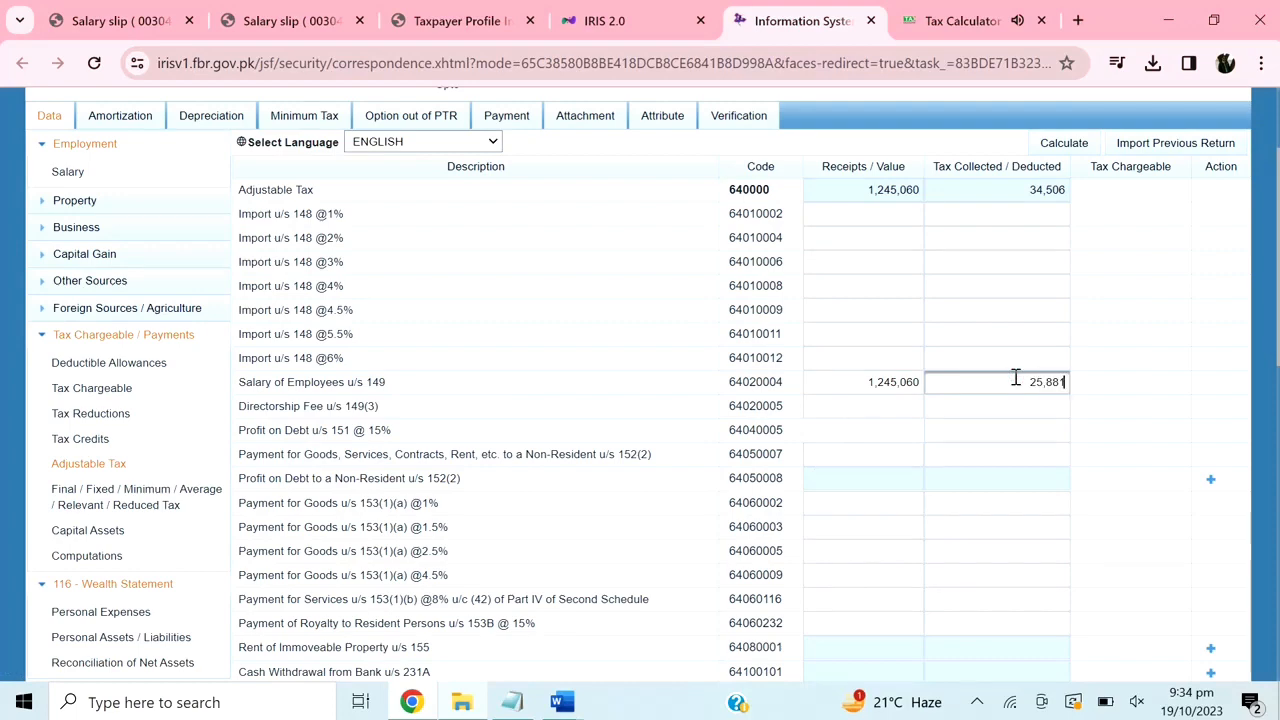
{"action": "left_click", "coordinate": [1080, 147]}
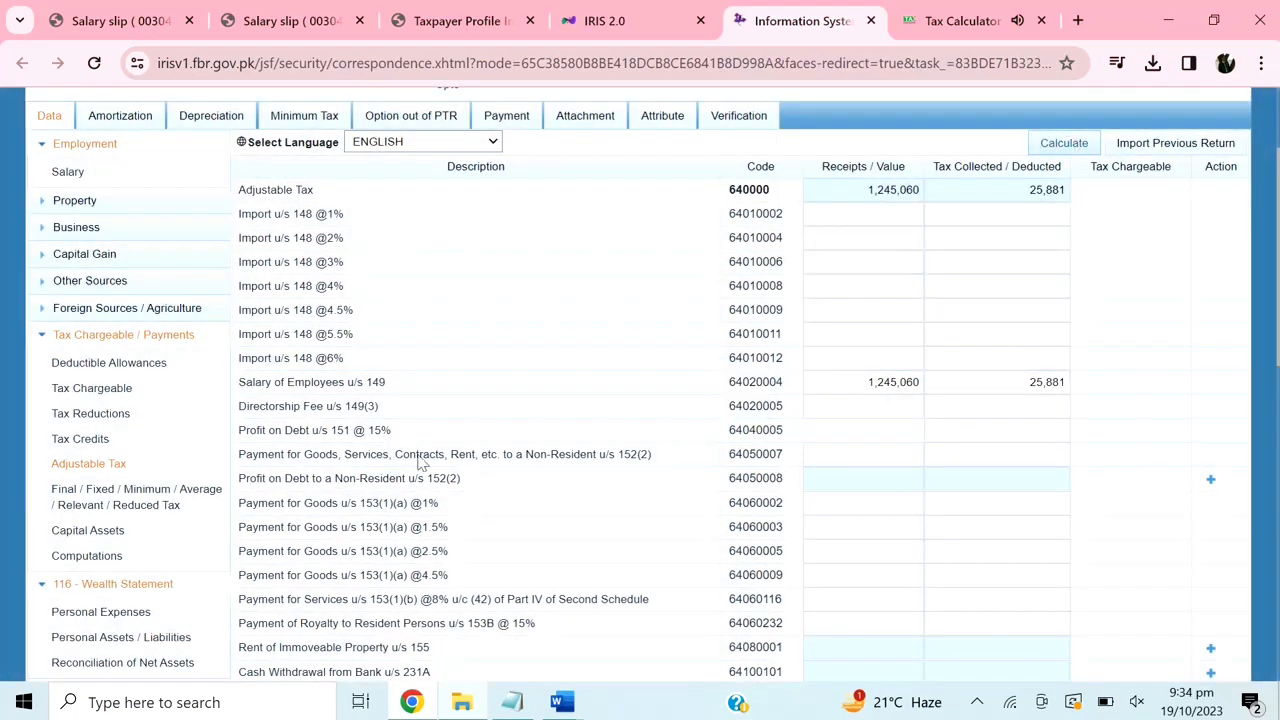
Check the withholding, admitted and refundable income tax amounts in the Computations section.
{"action": "scroll", "coordinate": [423, 460], "scroll_direction": "down", "scroll_amount": 4}
{"action": "scroll", "coordinate": [105, 322], "scroll_direction": "up", "scroll_amount": 1}
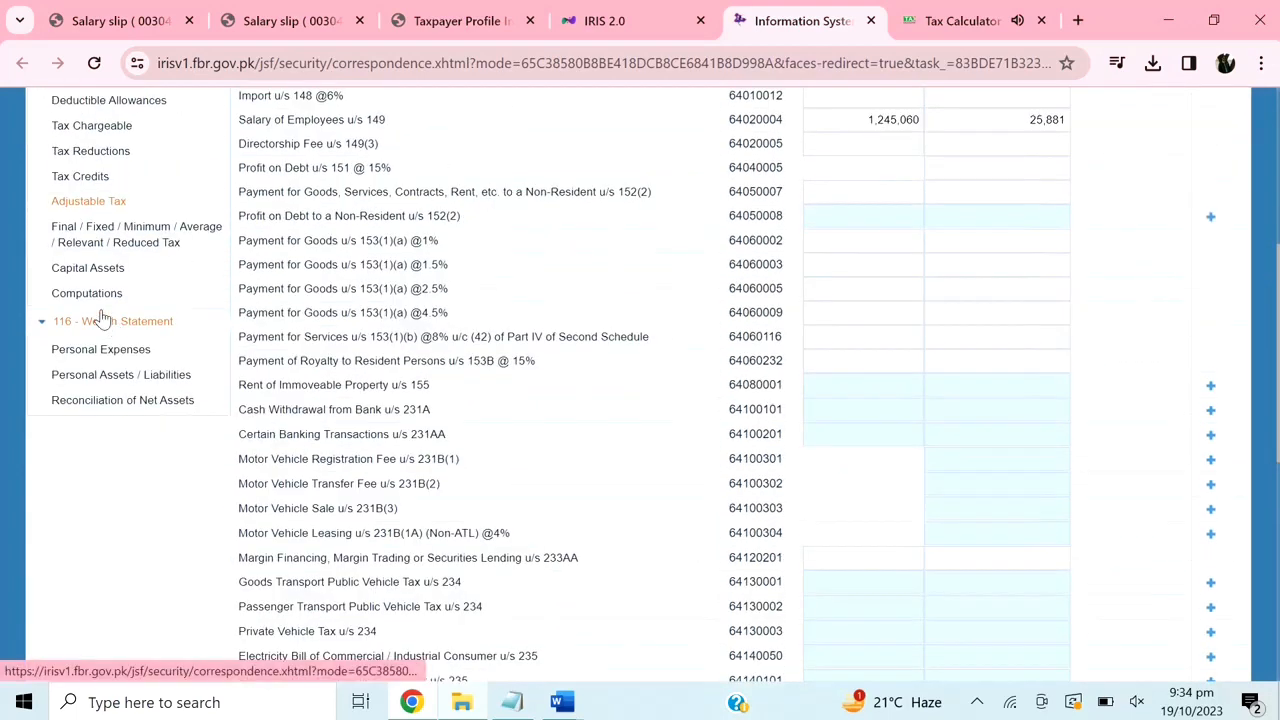
{"action": "left_click", "coordinate": [86, 292]}
{"action": "scroll", "coordinate": [1113, 412], "scroll_direction": "down", "scroll_amount": 3}
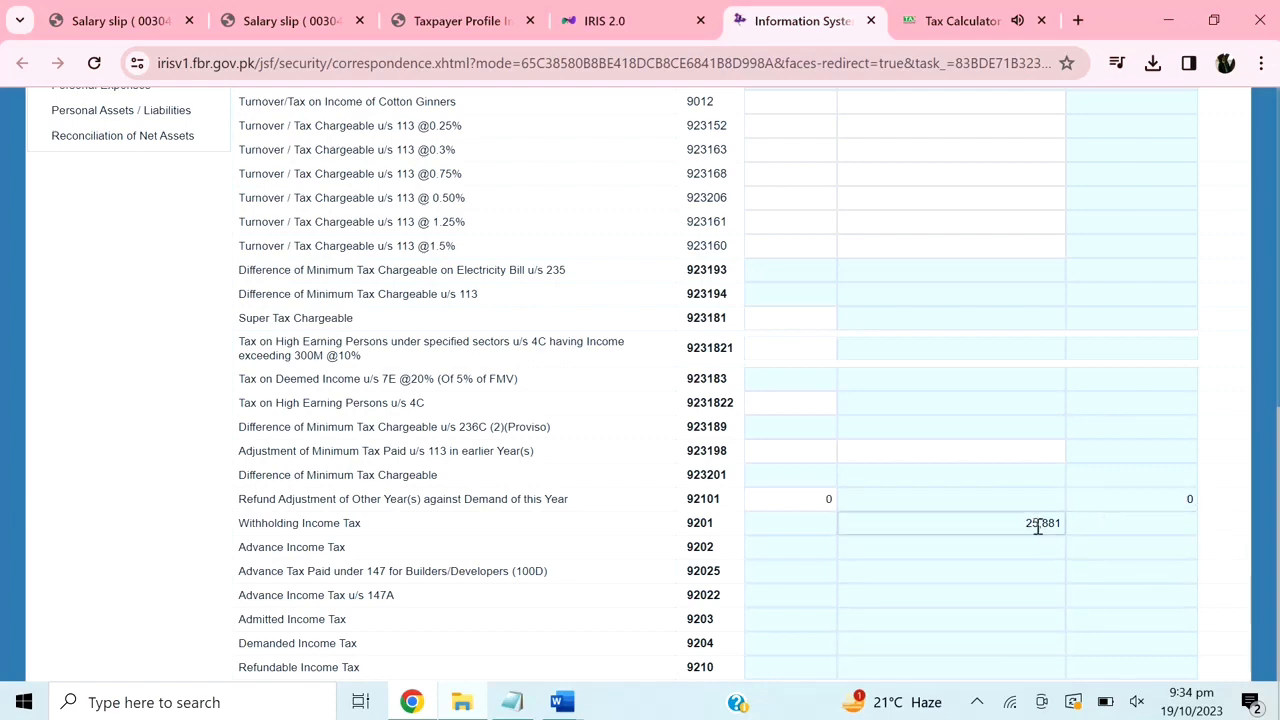
{"action": "scroll", "coordinate": [1038, 525], "scroll_direction": "up", "scroll_amount": 8}
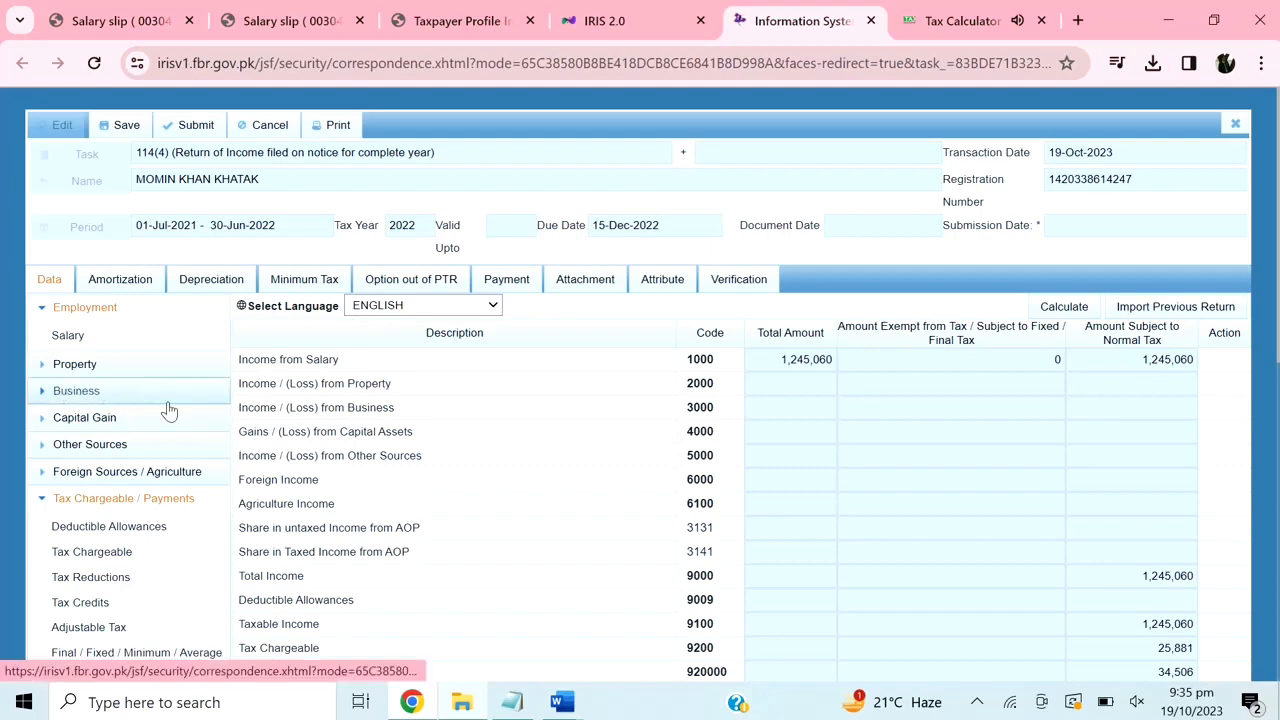
Copy the total amount of Pay, Wages or Other Remuneration from the Salary section.
{"action": "left_click", "coordinate": [68, 335]}
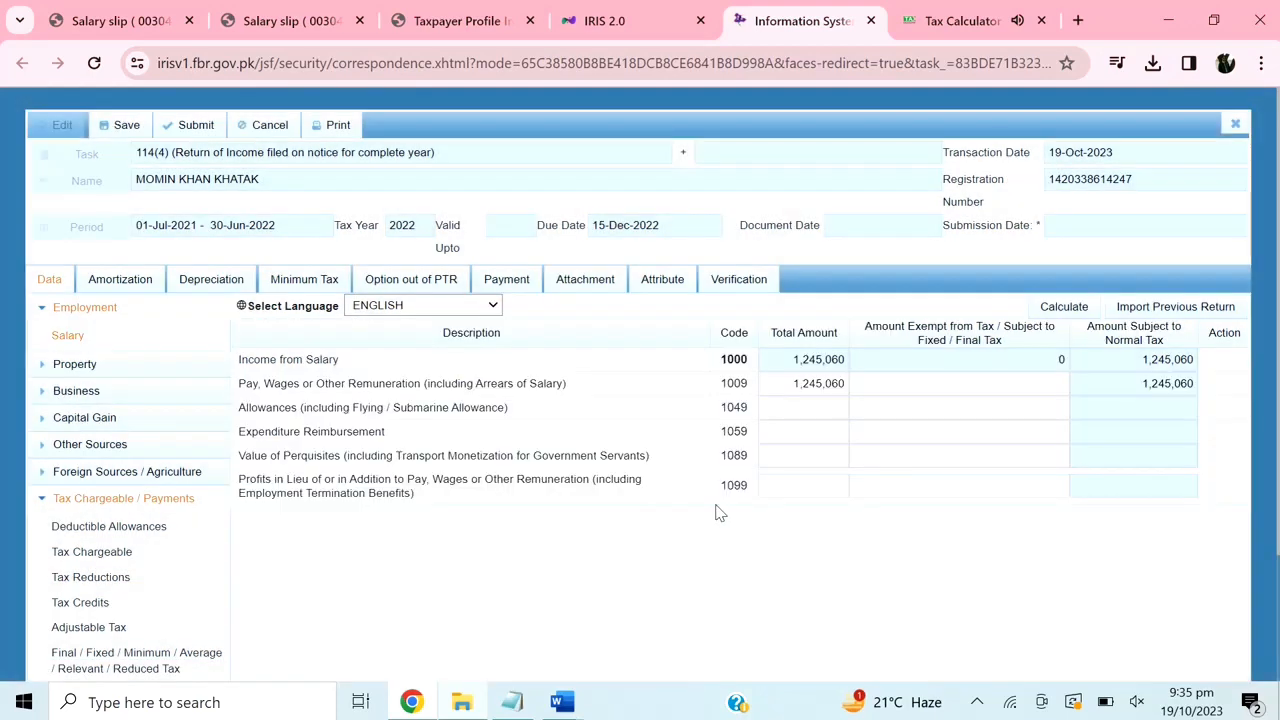
{"action": "left_click", "coordinate": [784, 388]}
{"action": "double_click", "coordinate": [784, 388]}
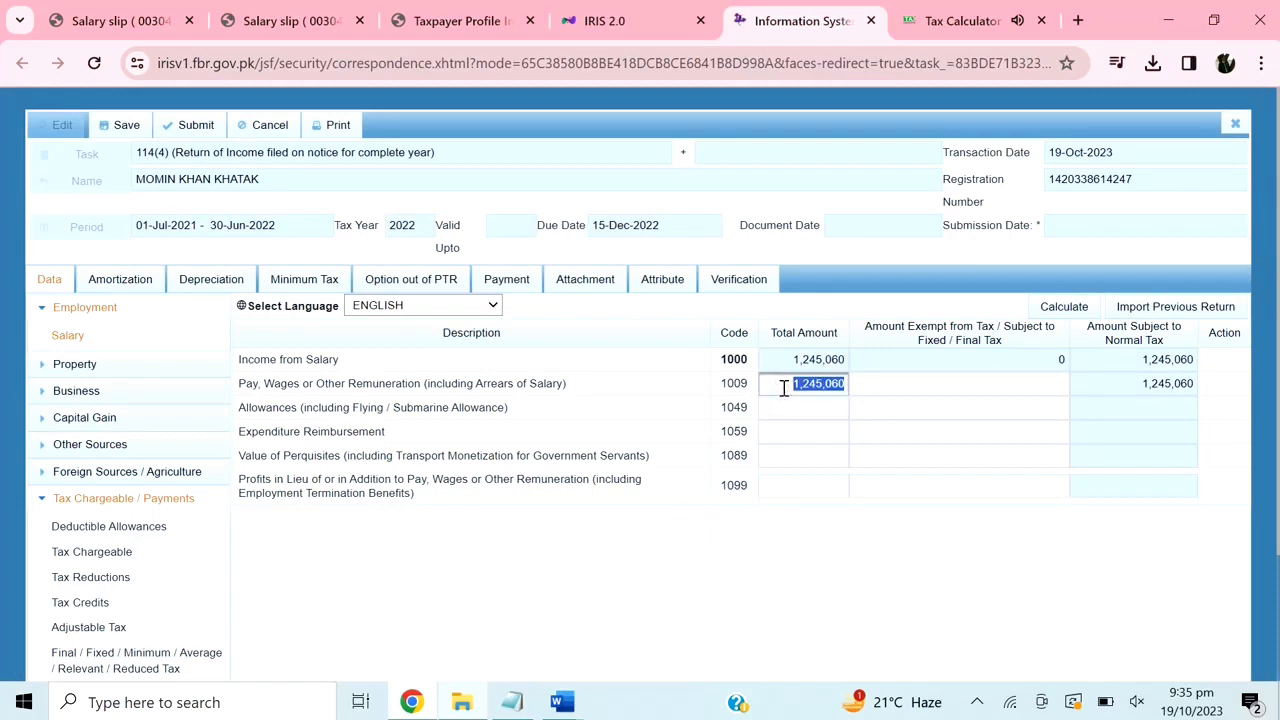
{"action": "left_click", "coordinate": [610, 598]}
Enter 1,245,060 as income declared subject to Normal Tax in Reconciliation of Net Assets and recalculate the wealth statement.
{"action": "scroll", "coordinate": [229, 600], "scroll_direction": "down", "scroll_amount": 2}
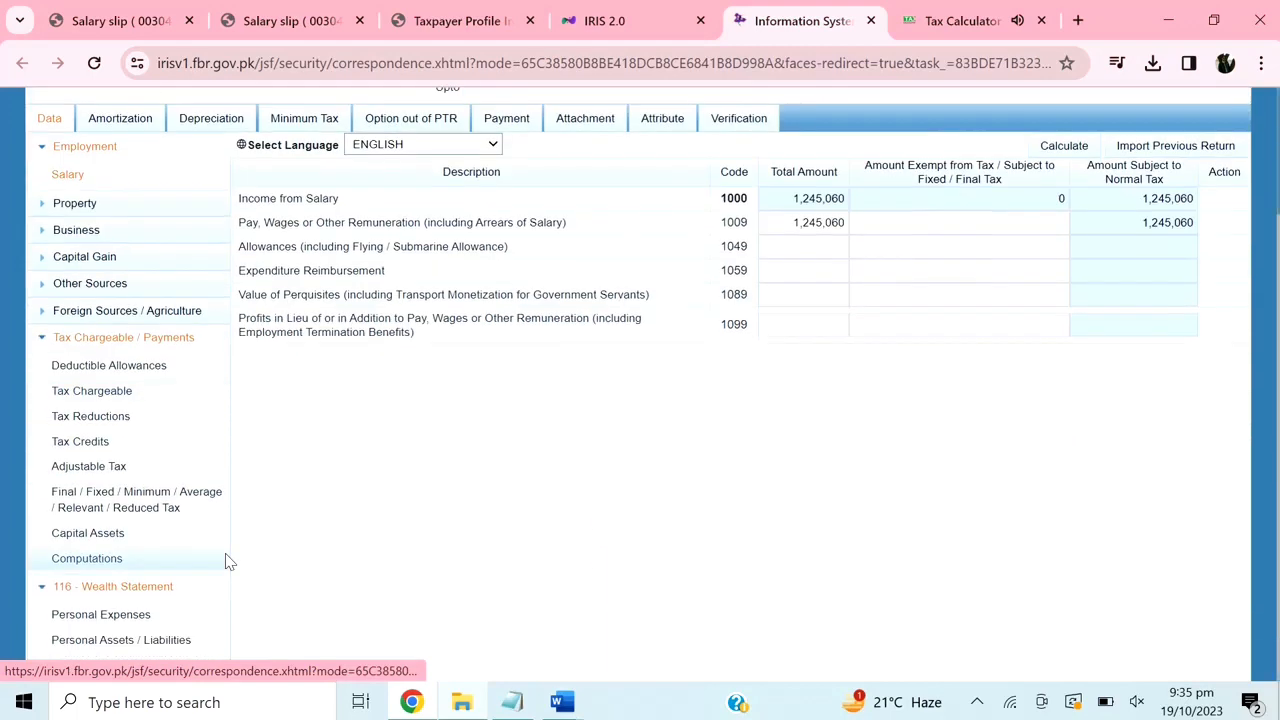
{"action": "left_click", "coordinate": [127, 645]}
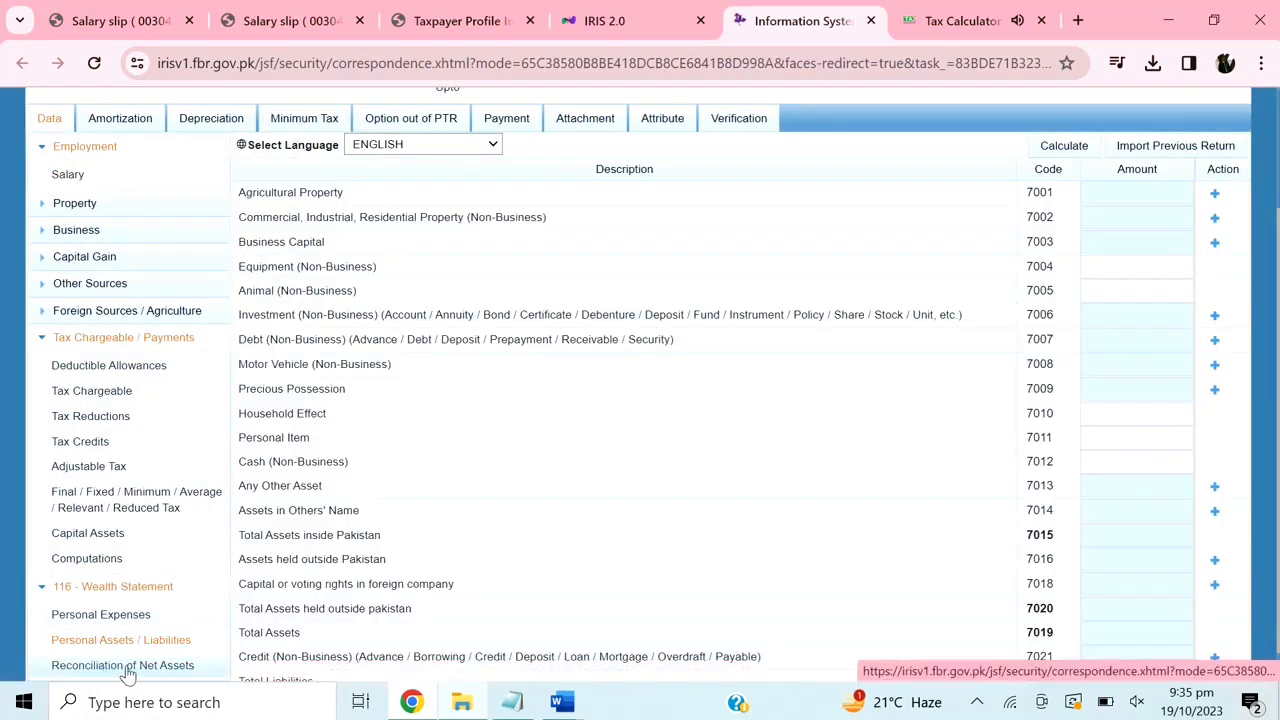
{"action": "left_click", "coordinate": [122, 667]}
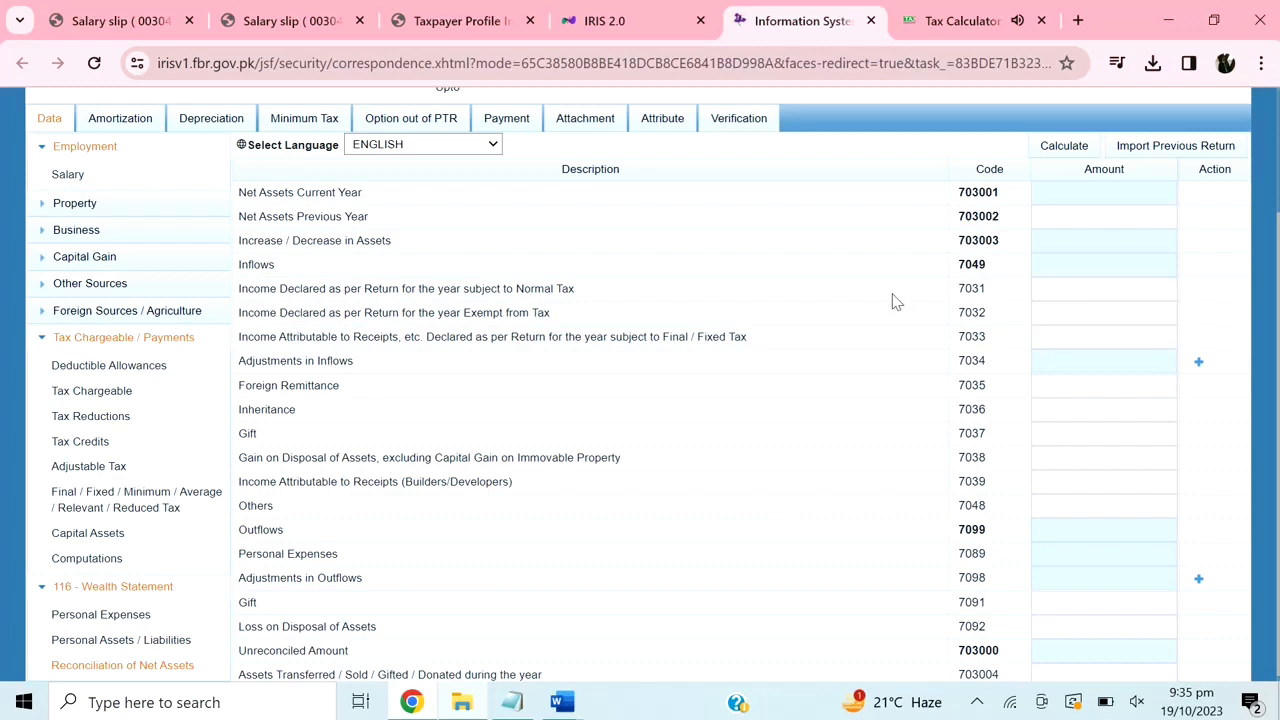
{"action": "left_click", "coordinate": [1084, 289]}
{"action": "type", "text": "1,245,060"}
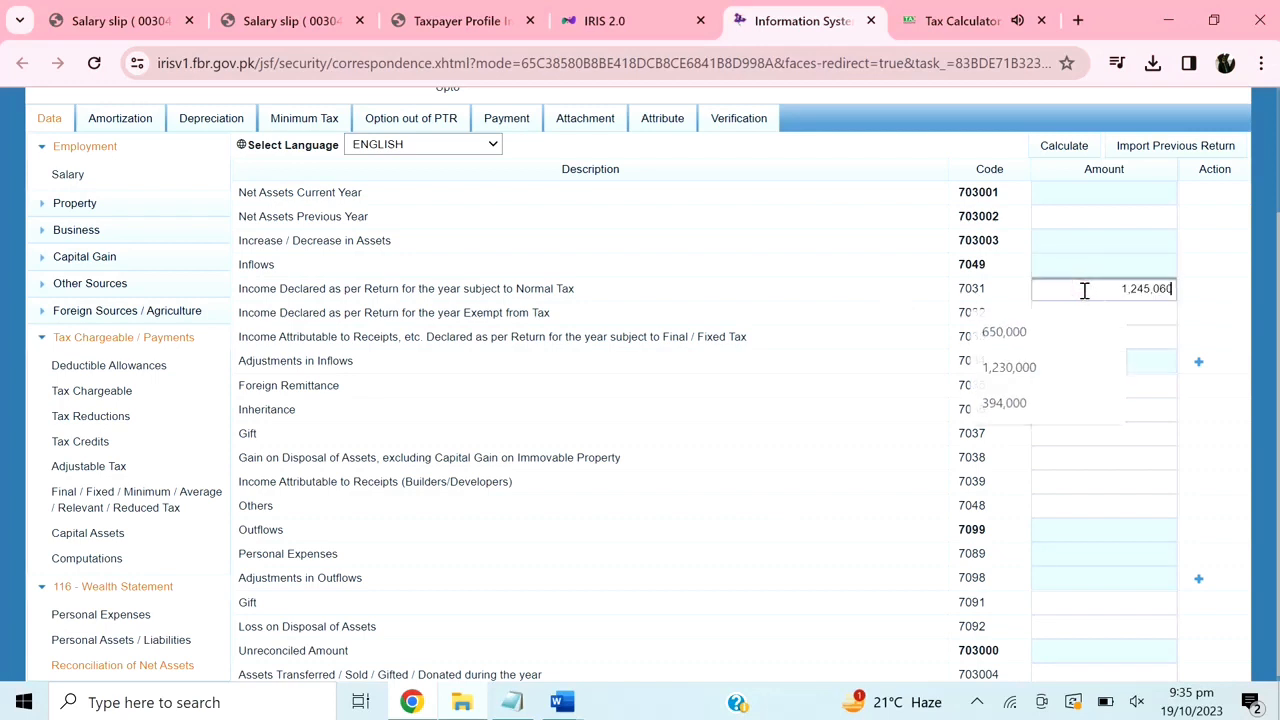
{"action": "left_click", "coordinate": [1066, 148]}
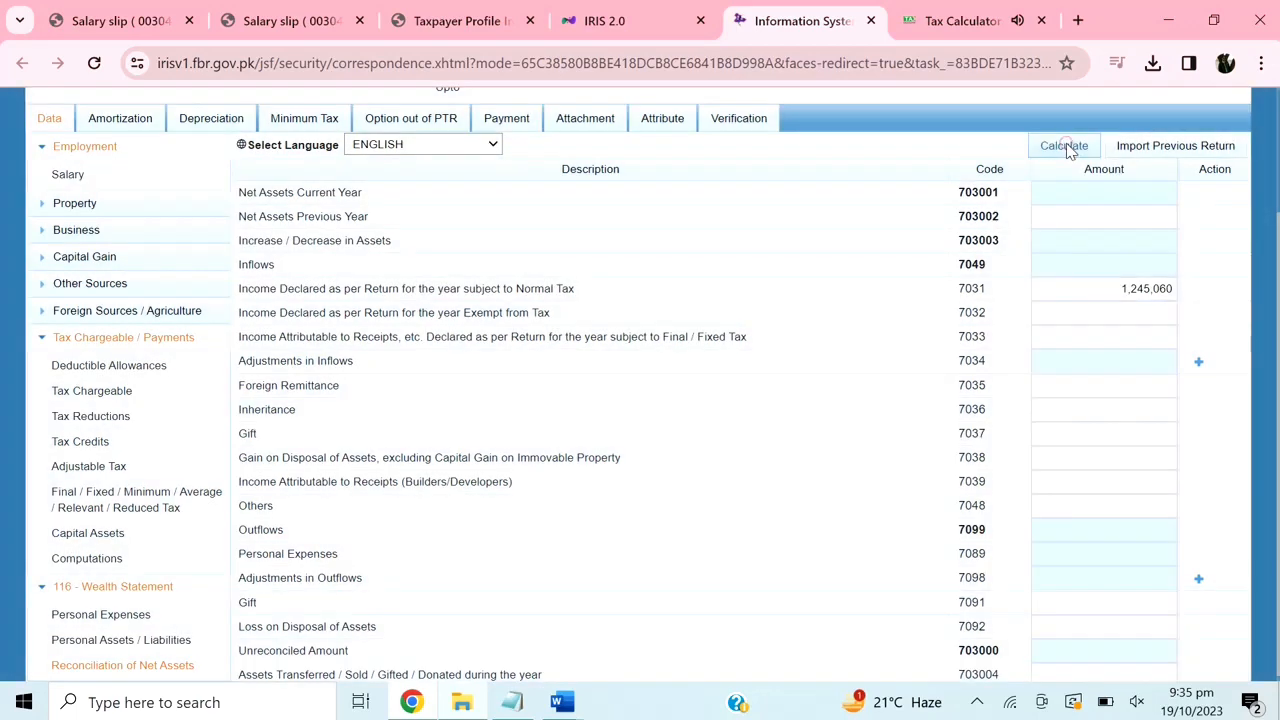
Enter 200,000 as Cash (Non-Business) in the Personal Assets / Liabilities section and recalculate the wealth statement.
{"action": "scroll", "coordinate": [590, 314], "scroll_direction": "down", "scroll_amount": 1}
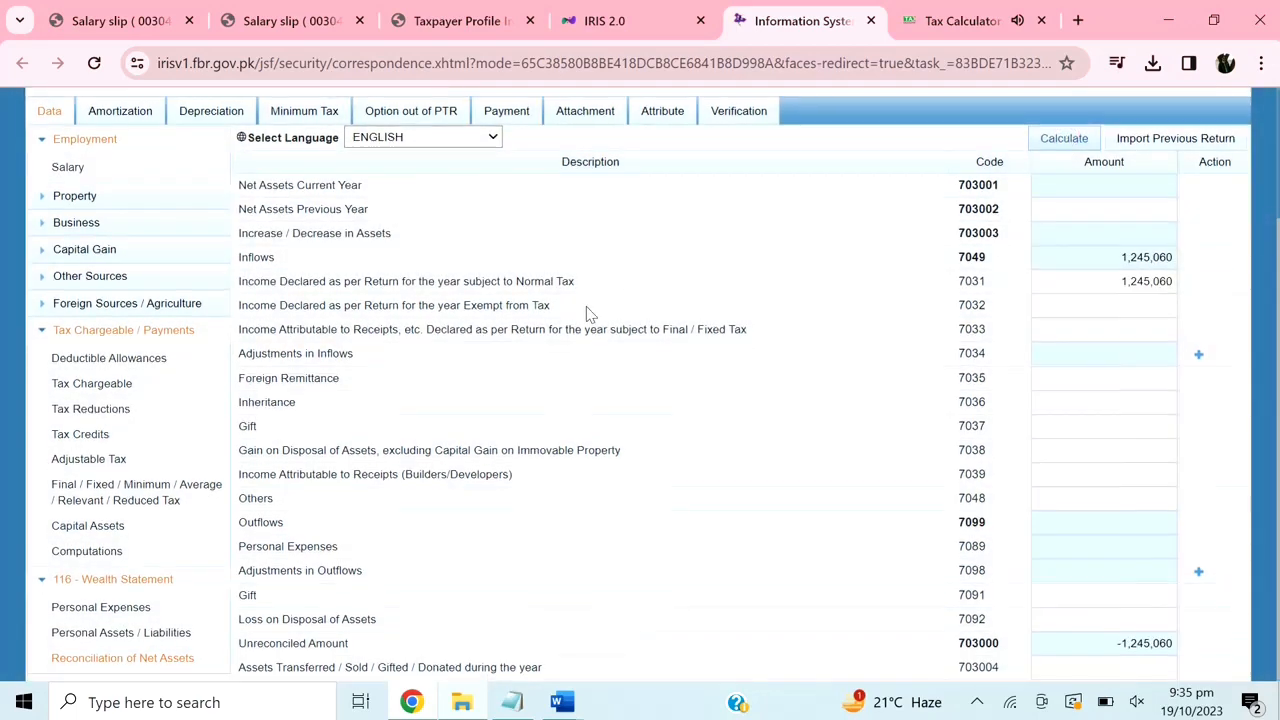
{"action": "left_click", "coordinate": [99, 641]}
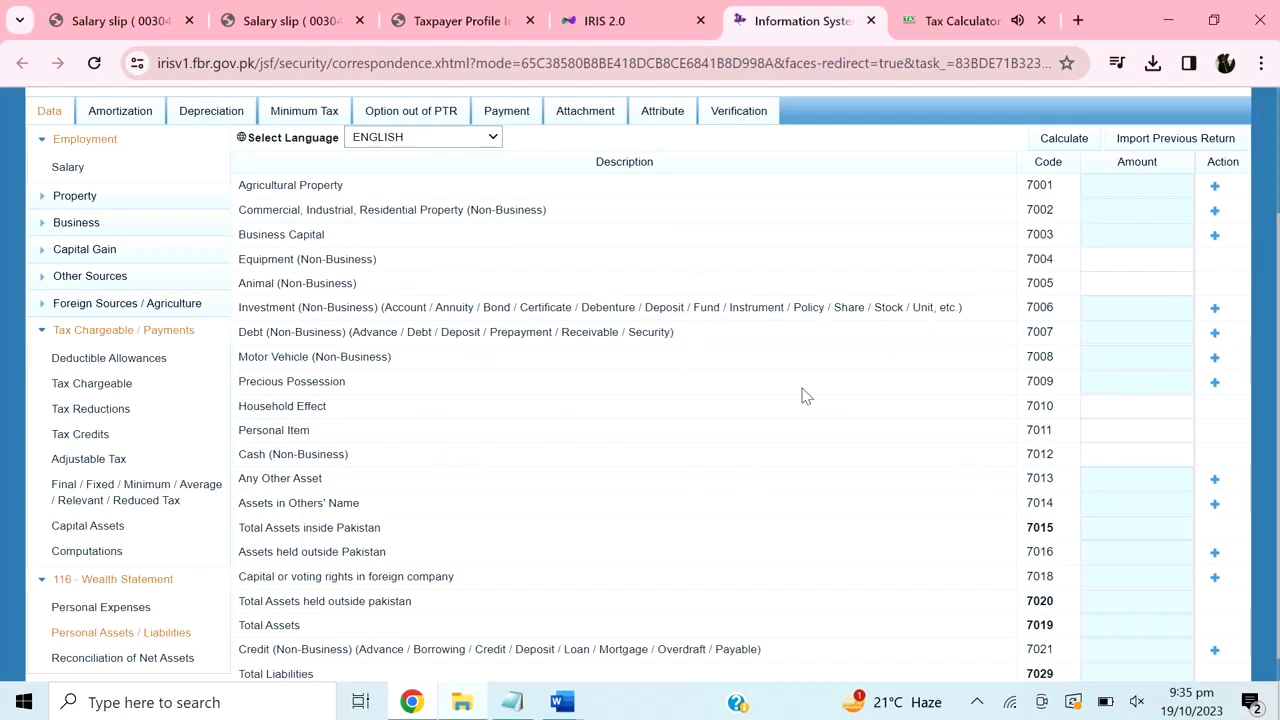
{"action": "left_click", "coordinate": [1114, 462]}
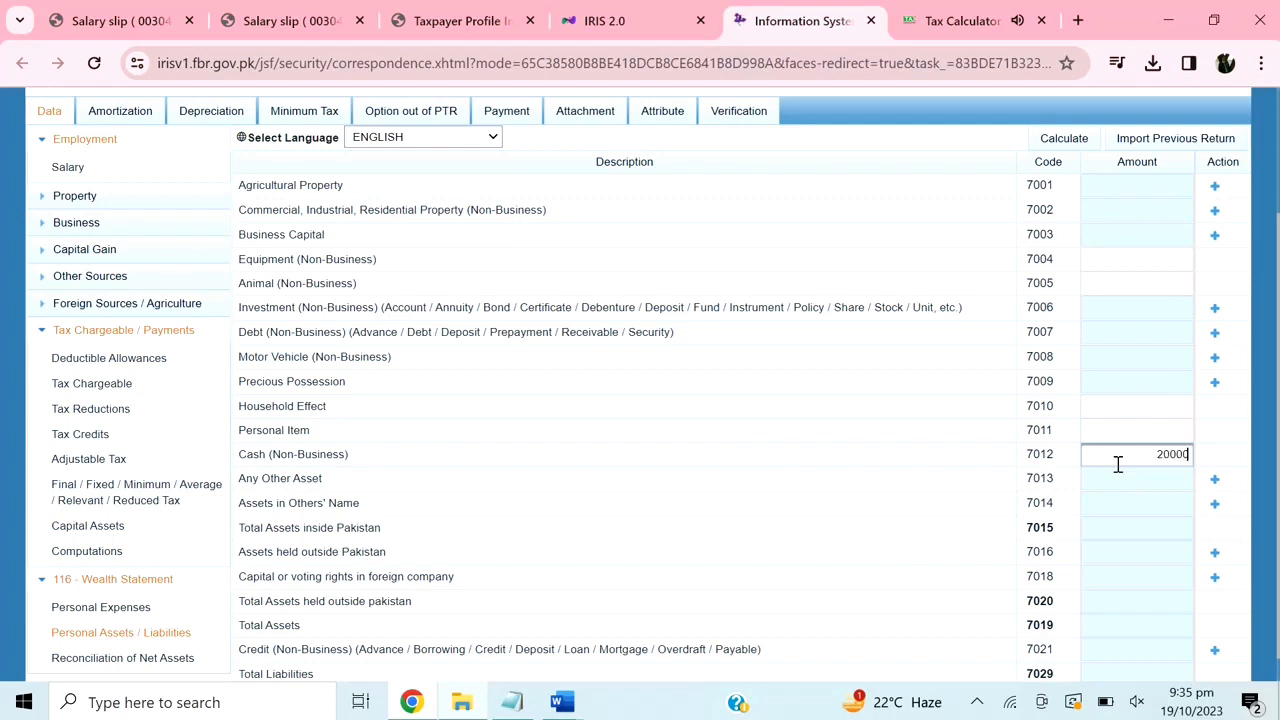
{"action": "left_click", "coordinate": [1070, 142]}
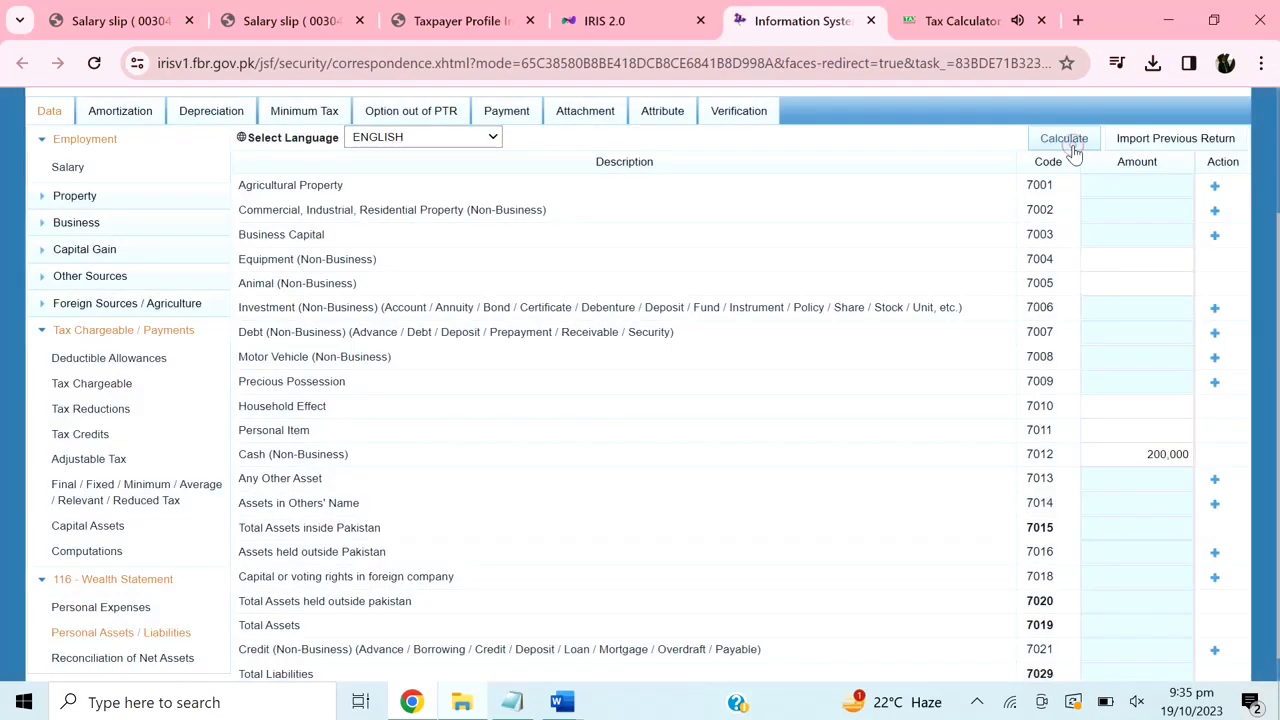
Enter 70,000 for Personal Item and 150,000 for Household Effect, recalculating the assets.
{"action": "left_click", "coordinate": [1159, 433]}
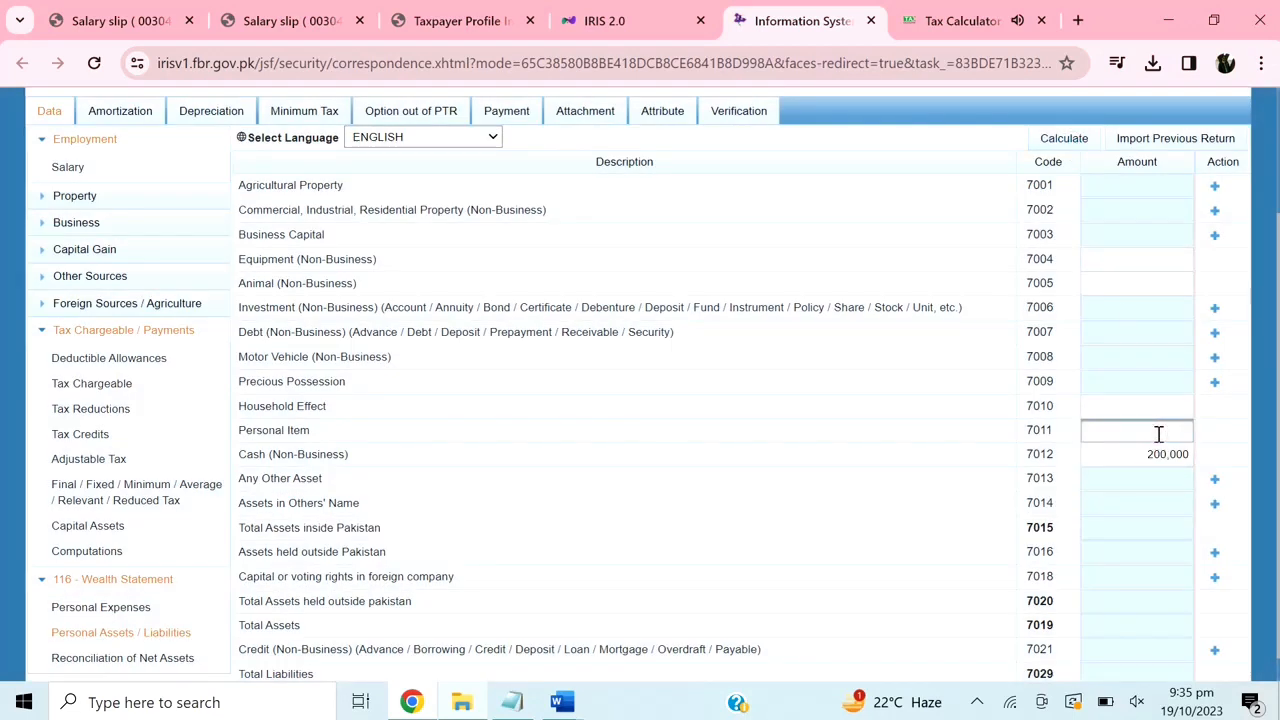
{"action": "type", "text": "70000"}
{"action": "left_click", "coordinate": [1068, 139]}
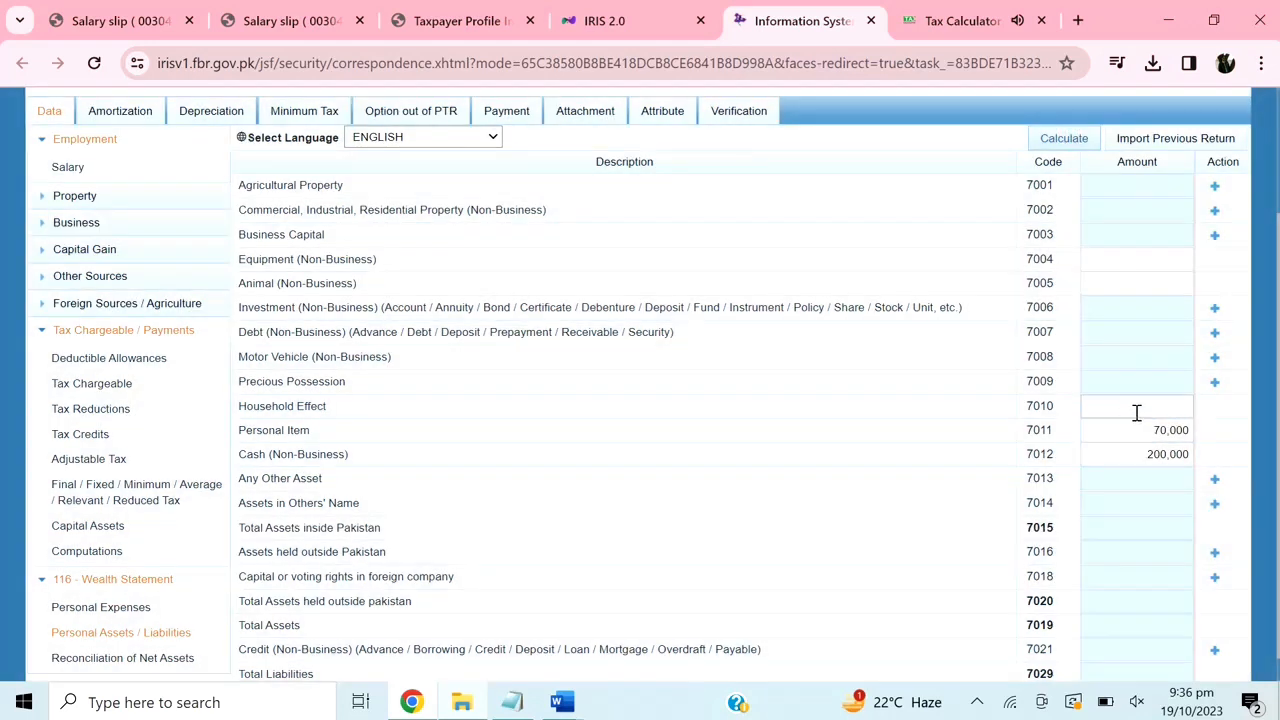
{"action": "left_click", "coordinate": [1136, 412]}
{"action": "type", "text": "150"}
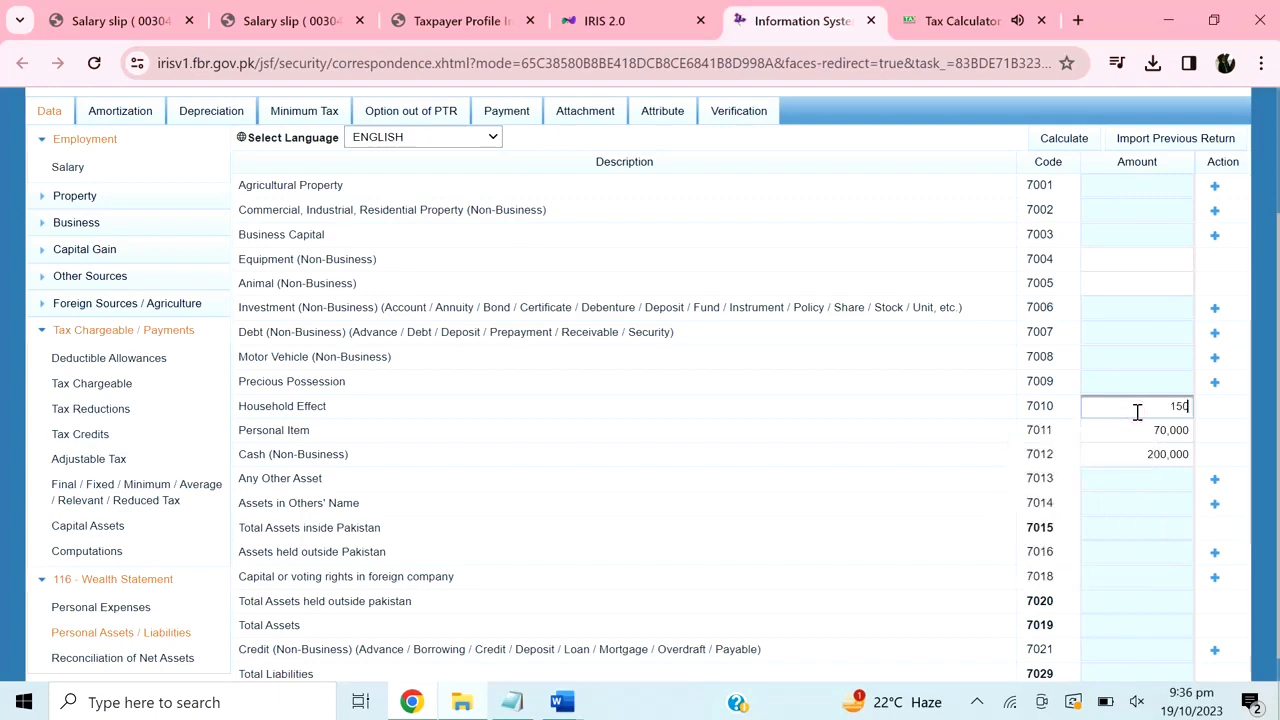
{"action": "type", "text": "000"}
{"action": "left_click", "coordinate": [1072, 140]}
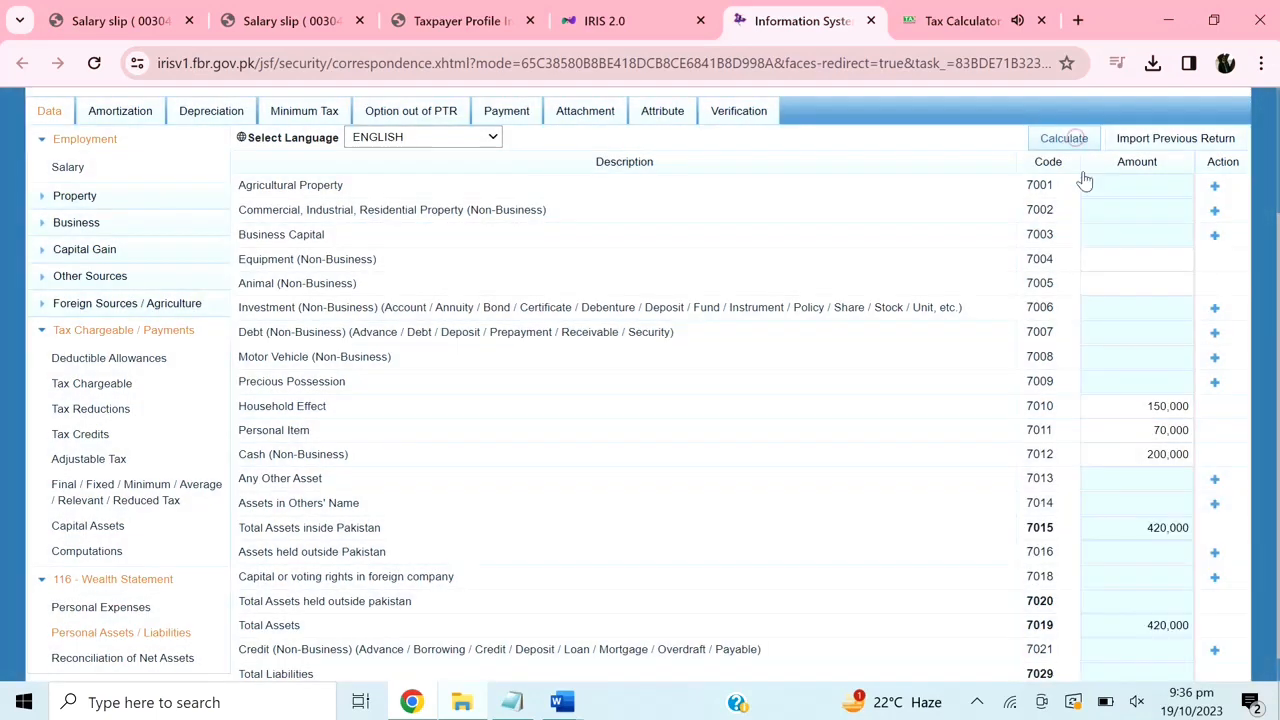
Add a Precious Possession entry named "Wife's Gold" with the contents "6 Tola".
{"action": "scroll", "coordinate": [855, 397], "scroll_direction": "down", "scroll_amount": 1}
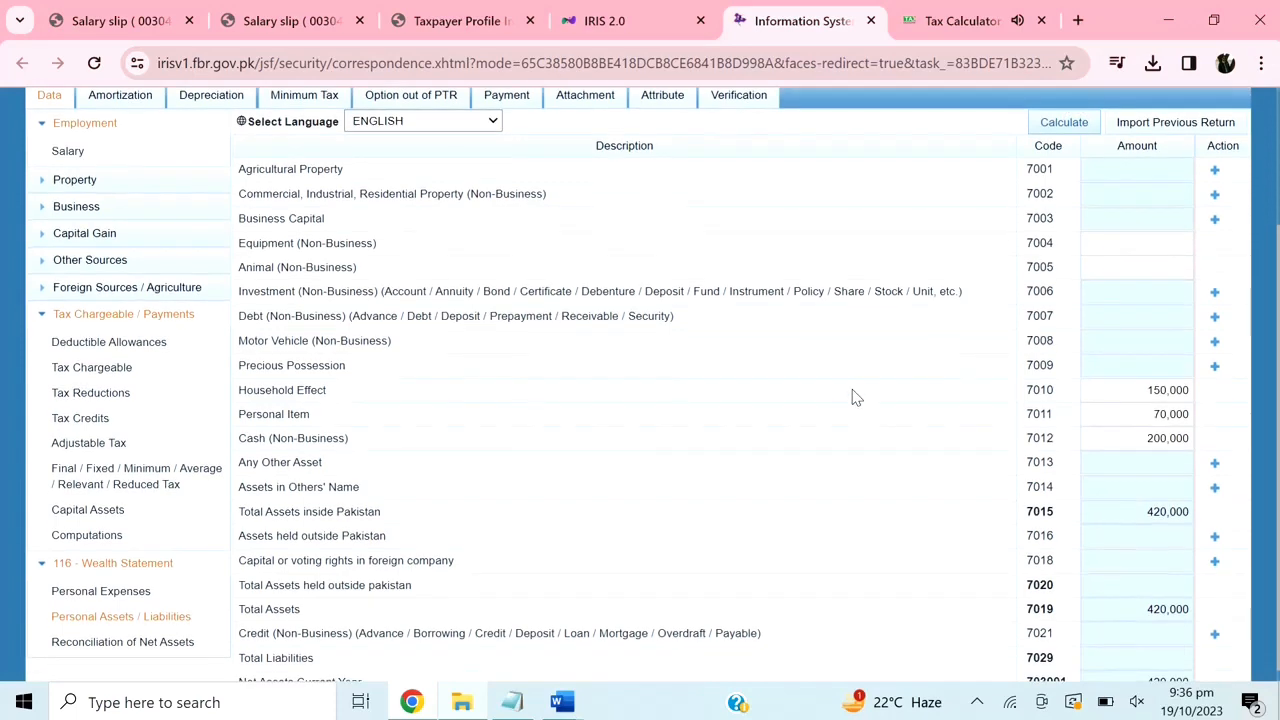
{"action": "left_click", "coordinate": [1215, 366]}
{"action": "left_click", "coordinate": [555, 309]}
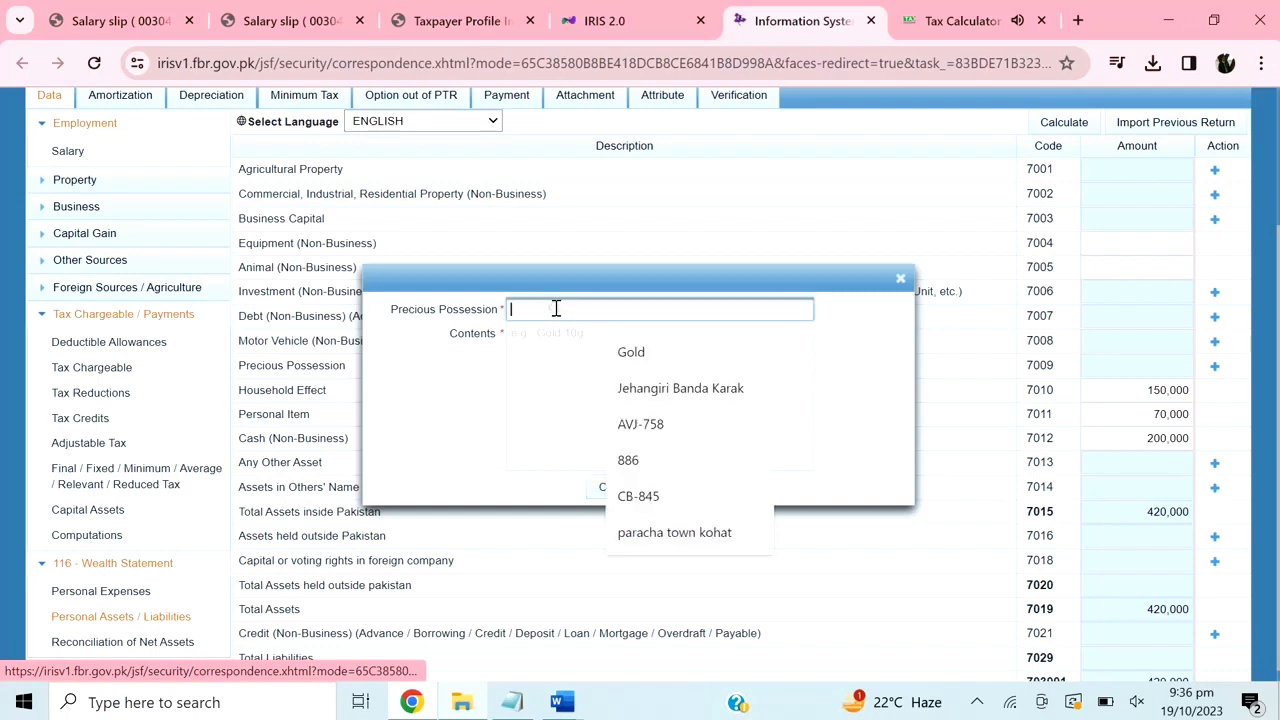
{"action": "type", "text": "G"}
{"action": "key", "text": "BackSpace"}
{"action": "type", "text": "W"}
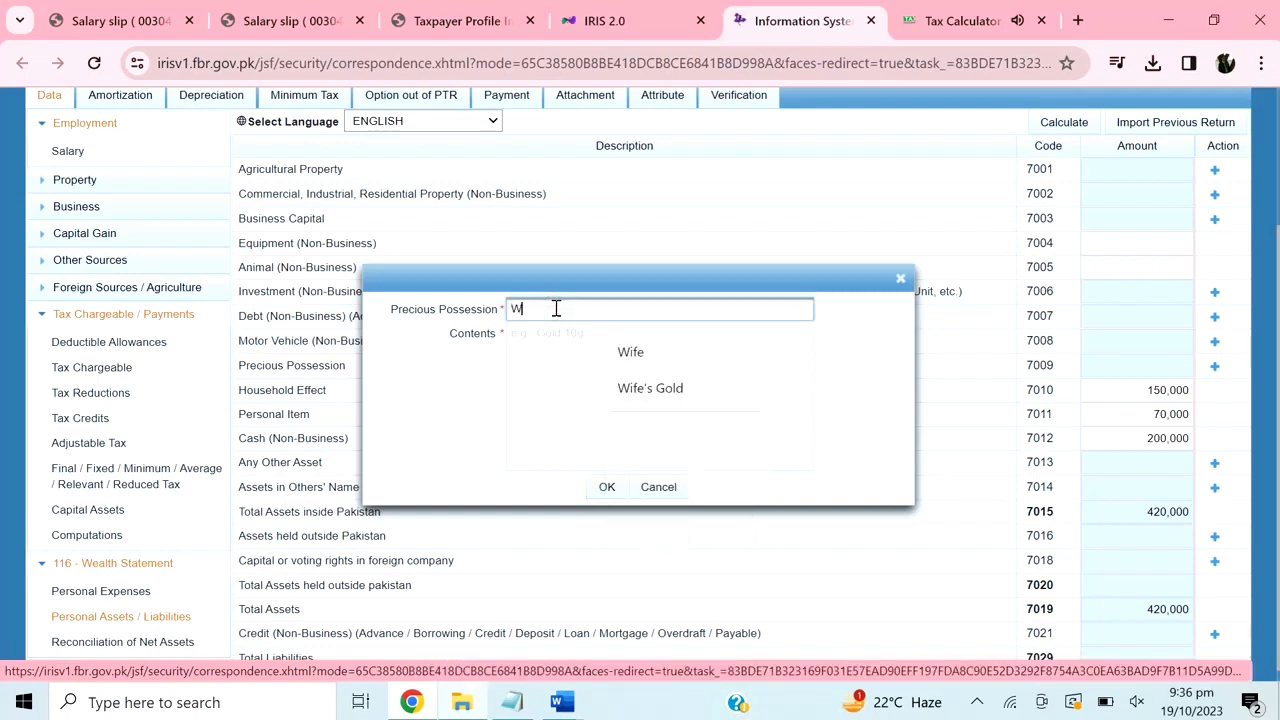
{"action": "type", "text": "ife's Gold"}
{"action": "key", "text": "Tab"}
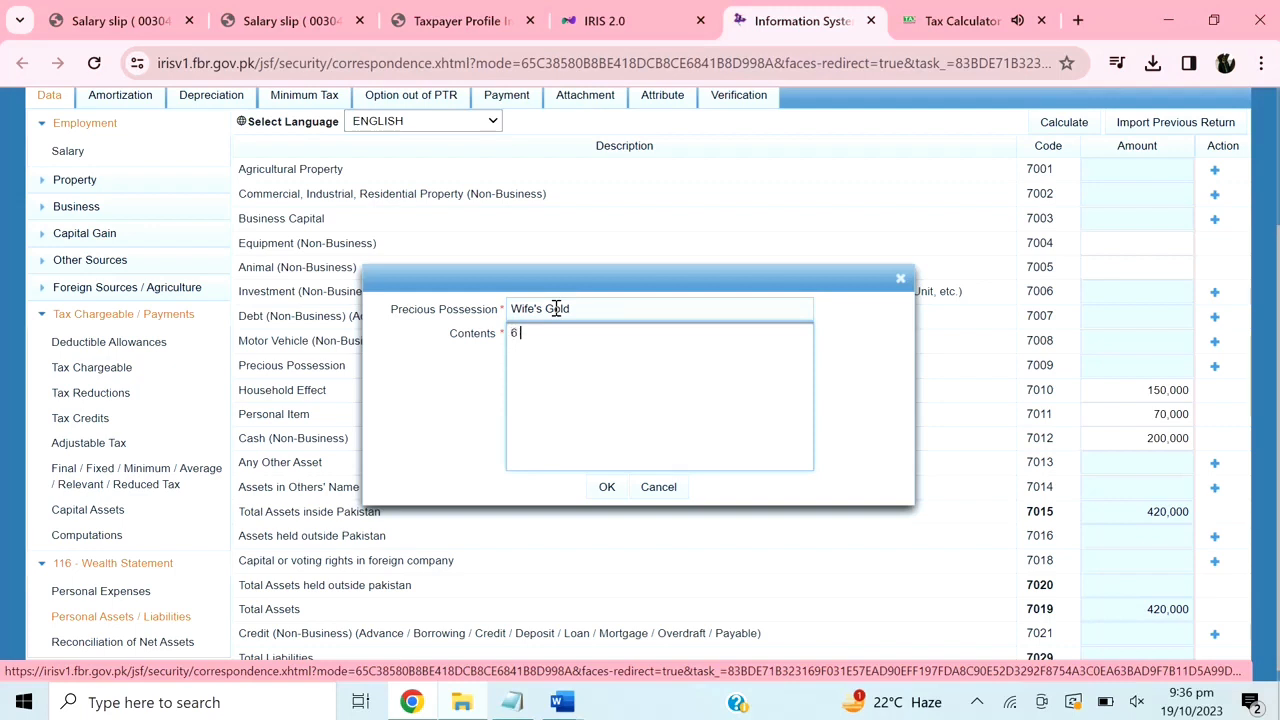
{"action": "type", "text": "6 Tola"}
{"action": "left_click", "coordinate": [607, 487]}
Set the amount of the Wife's Gold entry to 1,200,000, recalculate, and review the asset totals.
{"action": "left_click", "coordinate": [1185, 390]}
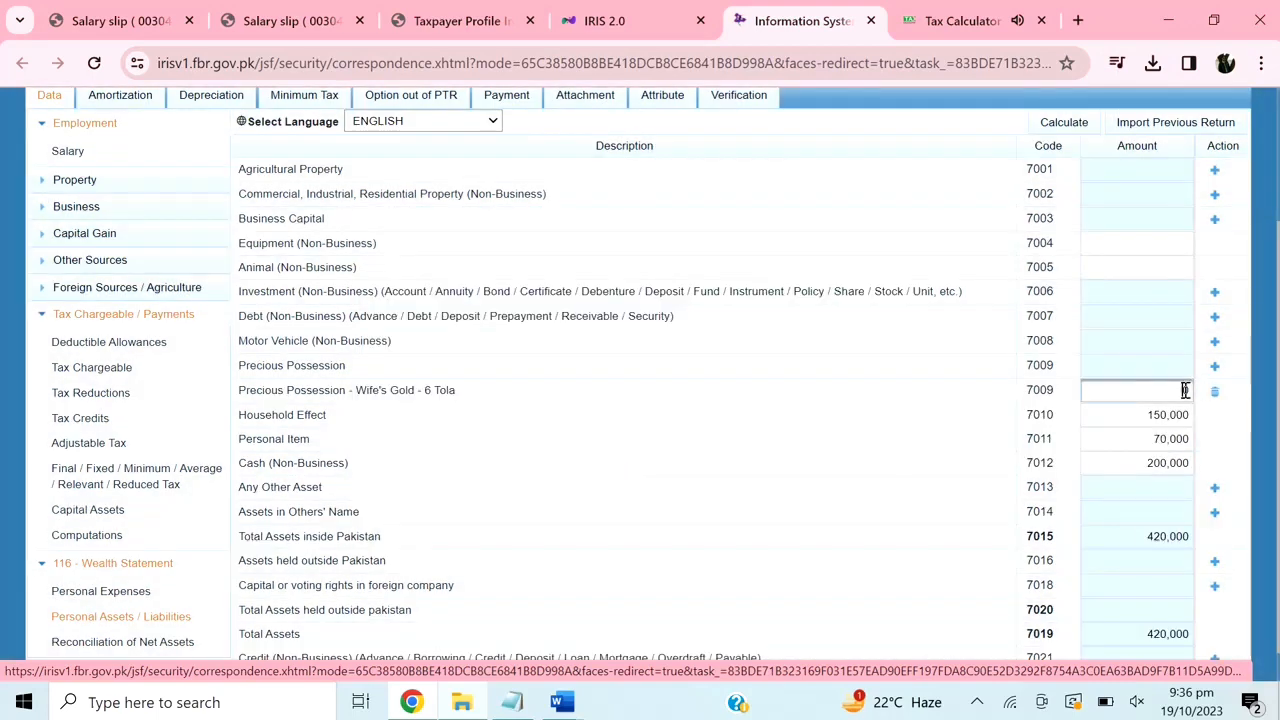
{"action": "type", "text": "1200000"}
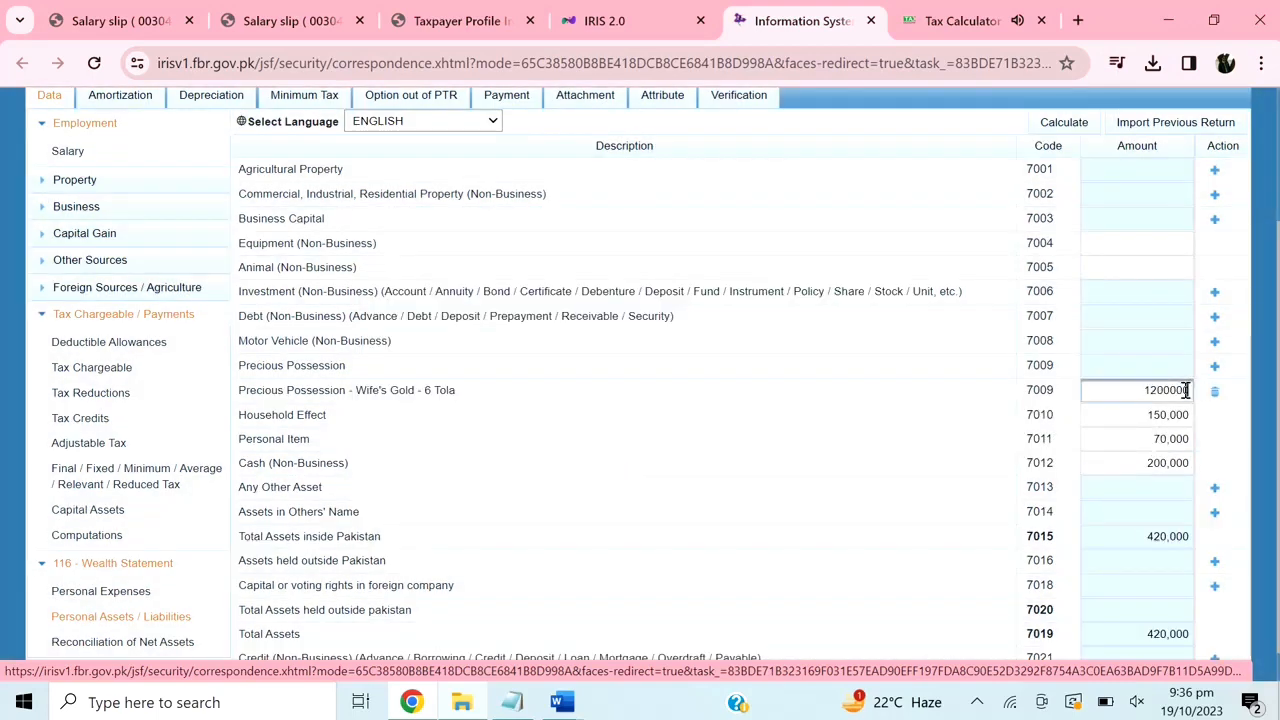
{"action": "left_click", "coordinate": [1063, 122]}
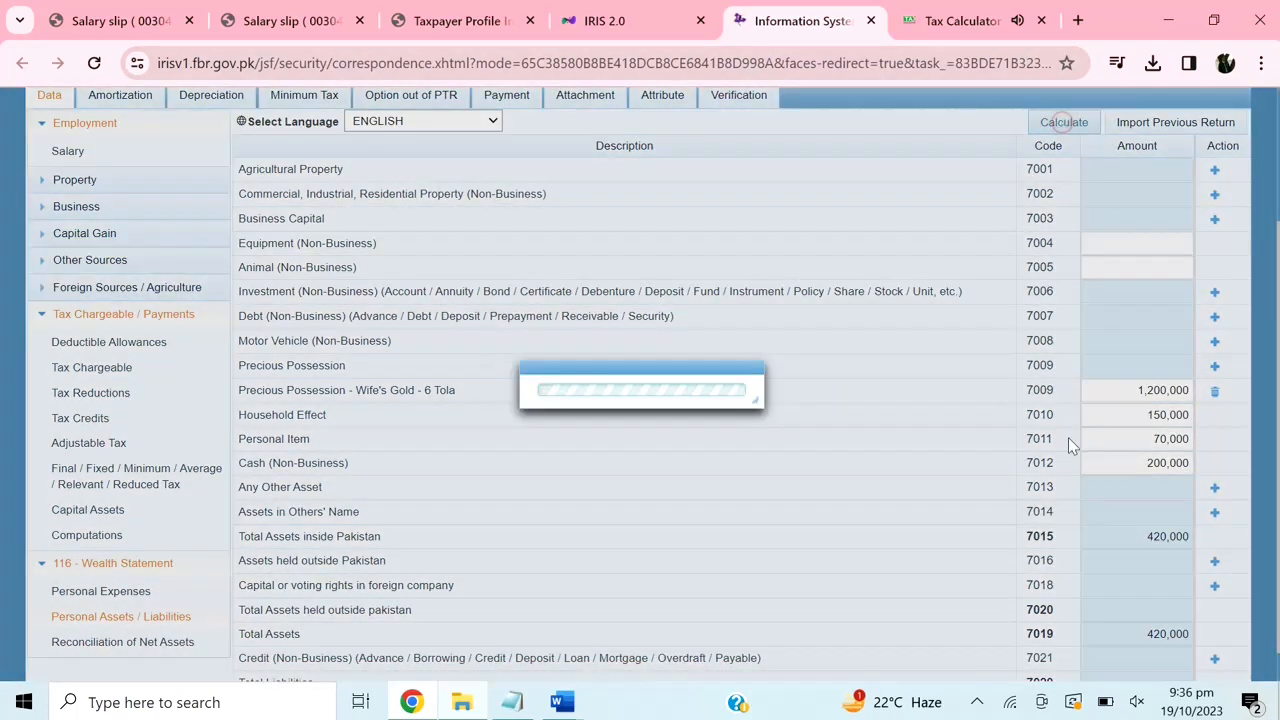
{"action": "scroll", "coordinate": [1070, 445], "scroll_direction": "down", "scroll_amount": 2}
{"action": "scroll", "coordinate": [1070, 445], "scroll_direction": "up", "scroll_amount": 2}
{"action": "scroll", "coordinate": [1070, 445], "scroll_direction": "down", "scroll_amount": 2}
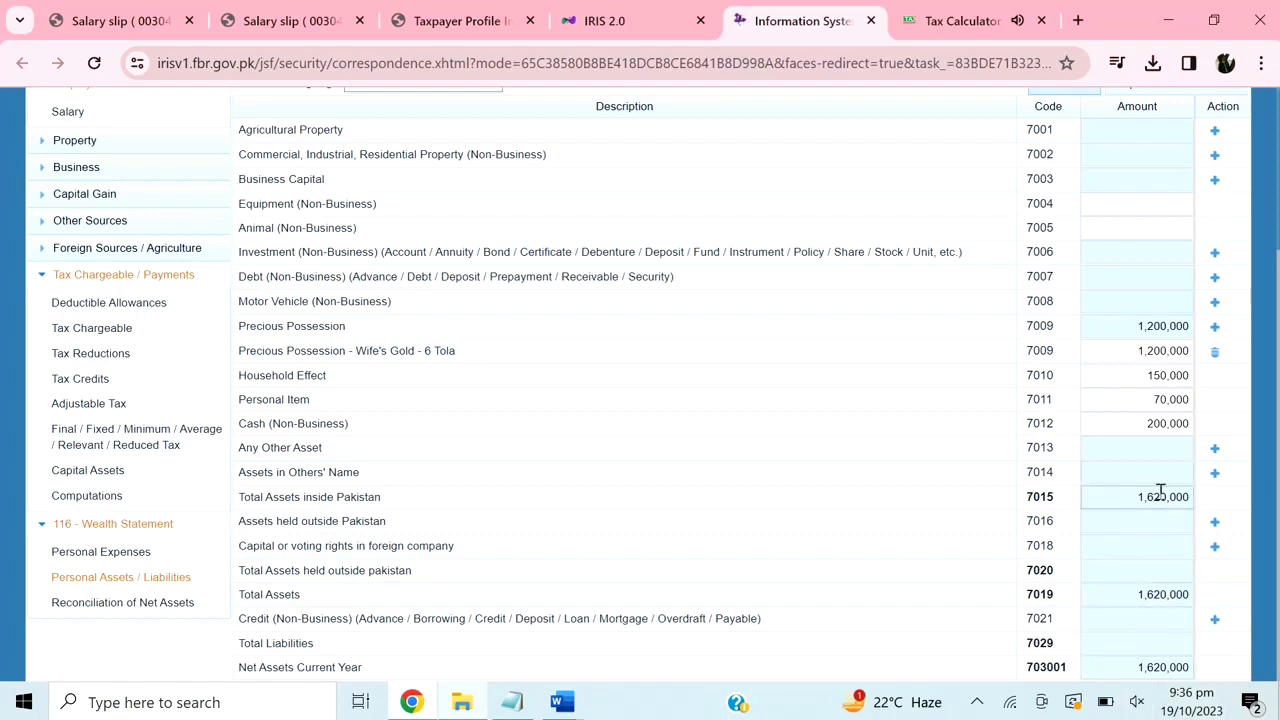
{"action": "scroll", "coordinate": [1095, 464], "scroll_direction": "up", "scroll_amount": 2}
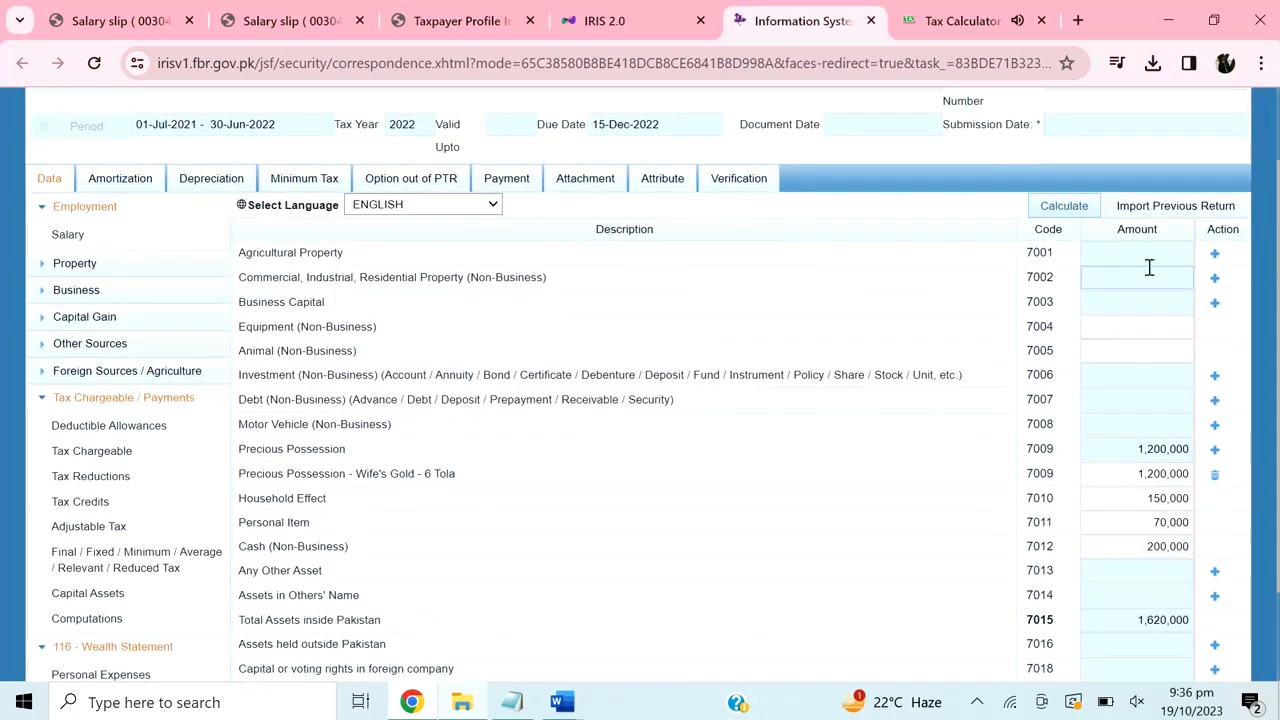
{"action": "left_click", "coordinate": [1213, 284]}
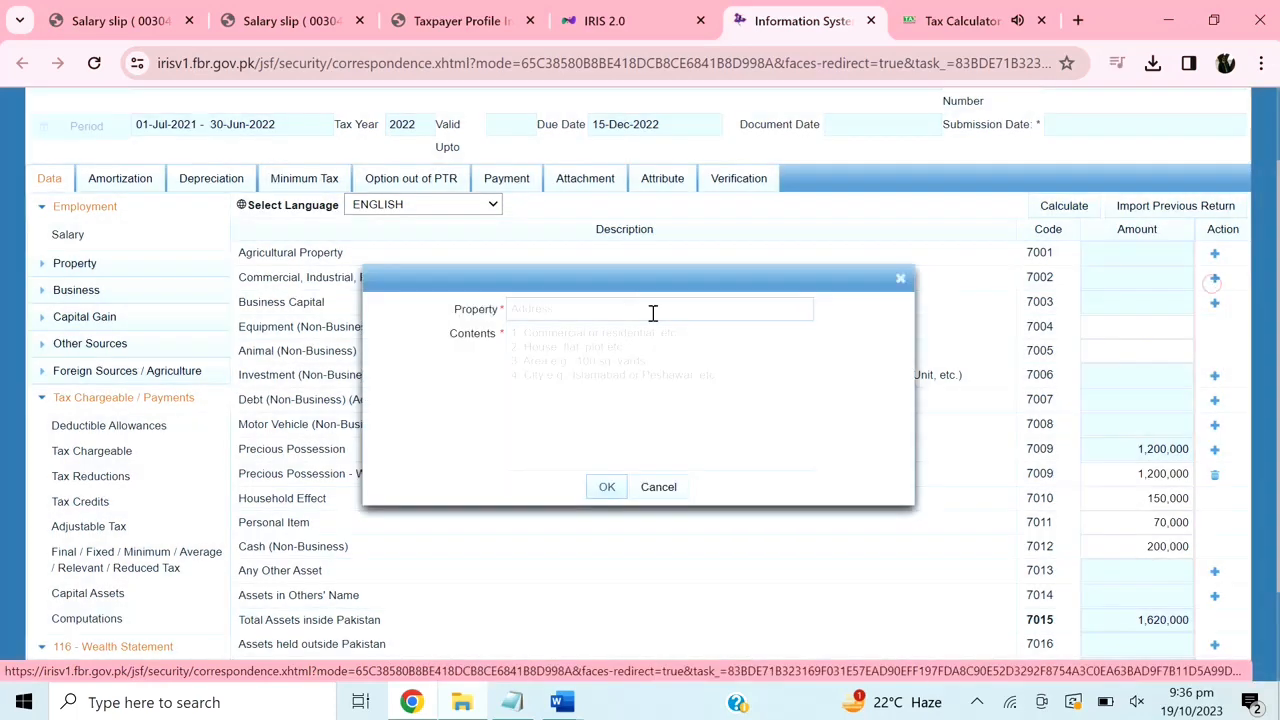
{"action": "left_click", "coordinate": [900, 279]}
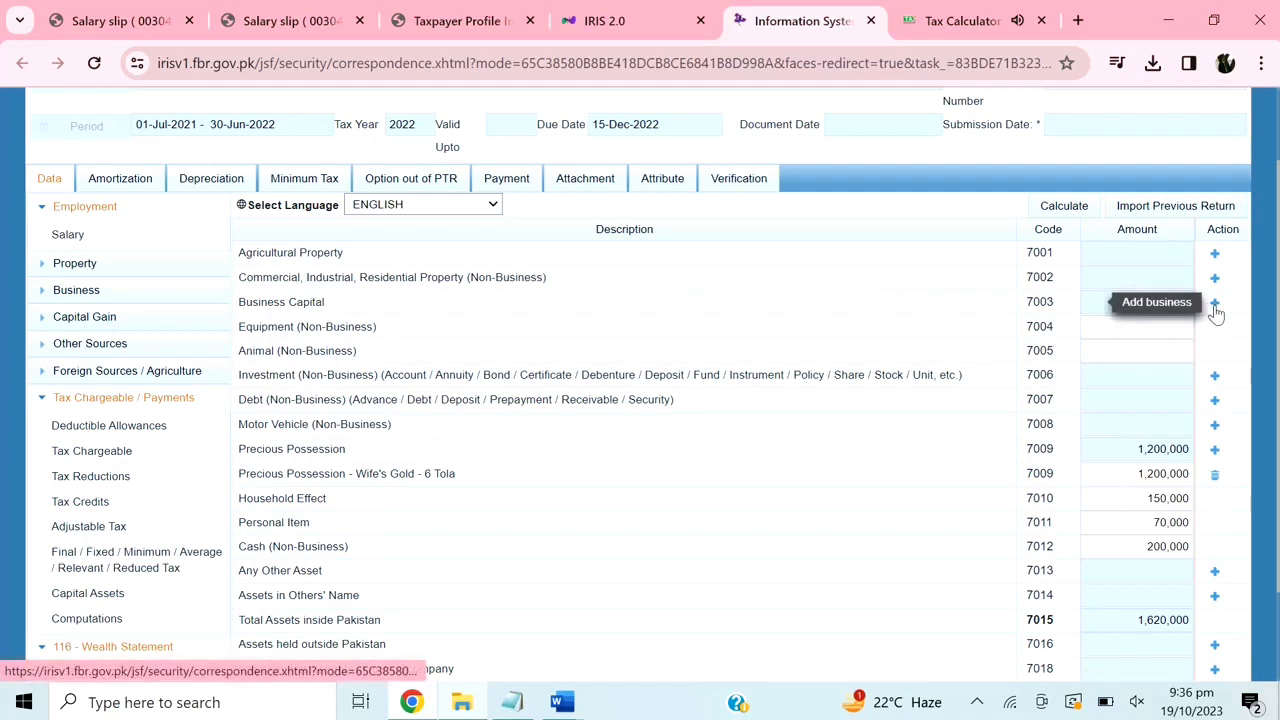
Copy the business name MOMEN ASSOCIATES from the Taxpayer Profile Inquiry page.
{"action": "left_click", "coordinate": [462, 20]}
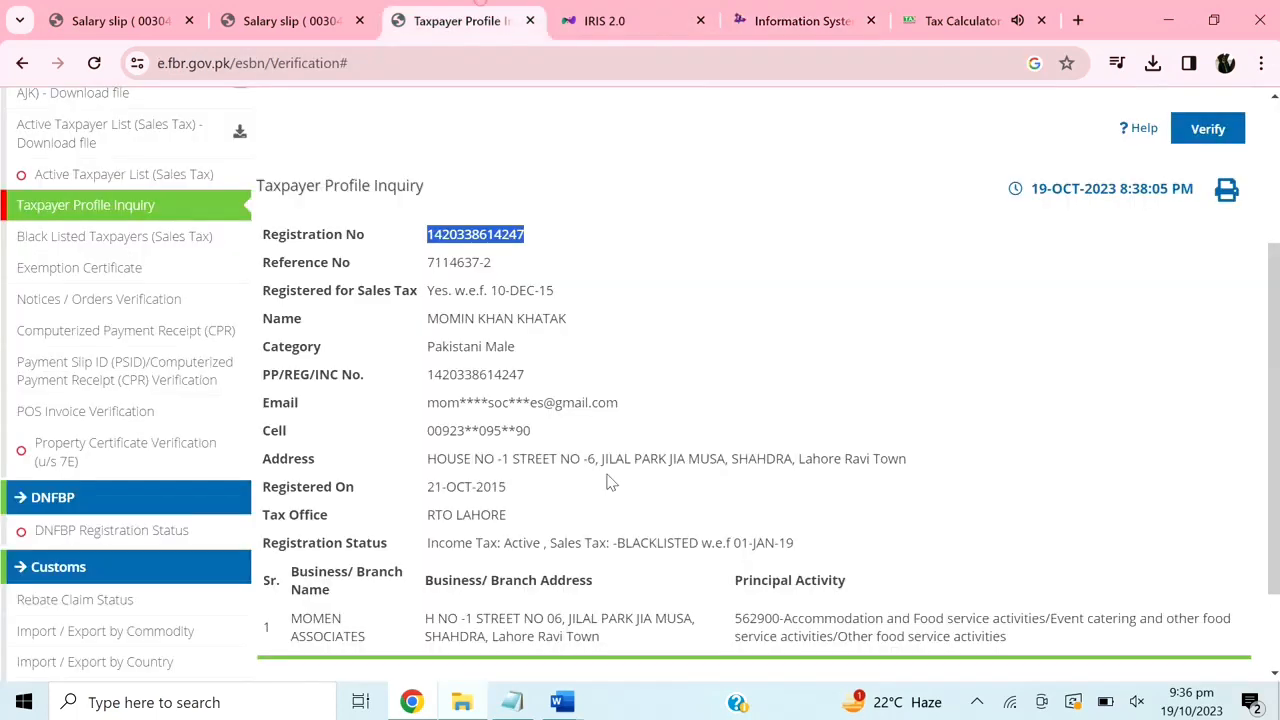
{"action": "scroll", "coordinate": [610, 483], "scroll_direction": "down", "scroll_amount": 1}
{"action": "left_click_drag", "start_coordinate": [291, 546], "coordinate": [377, 569]}
{"action": "right_click", "coordinate": [314, 553]}
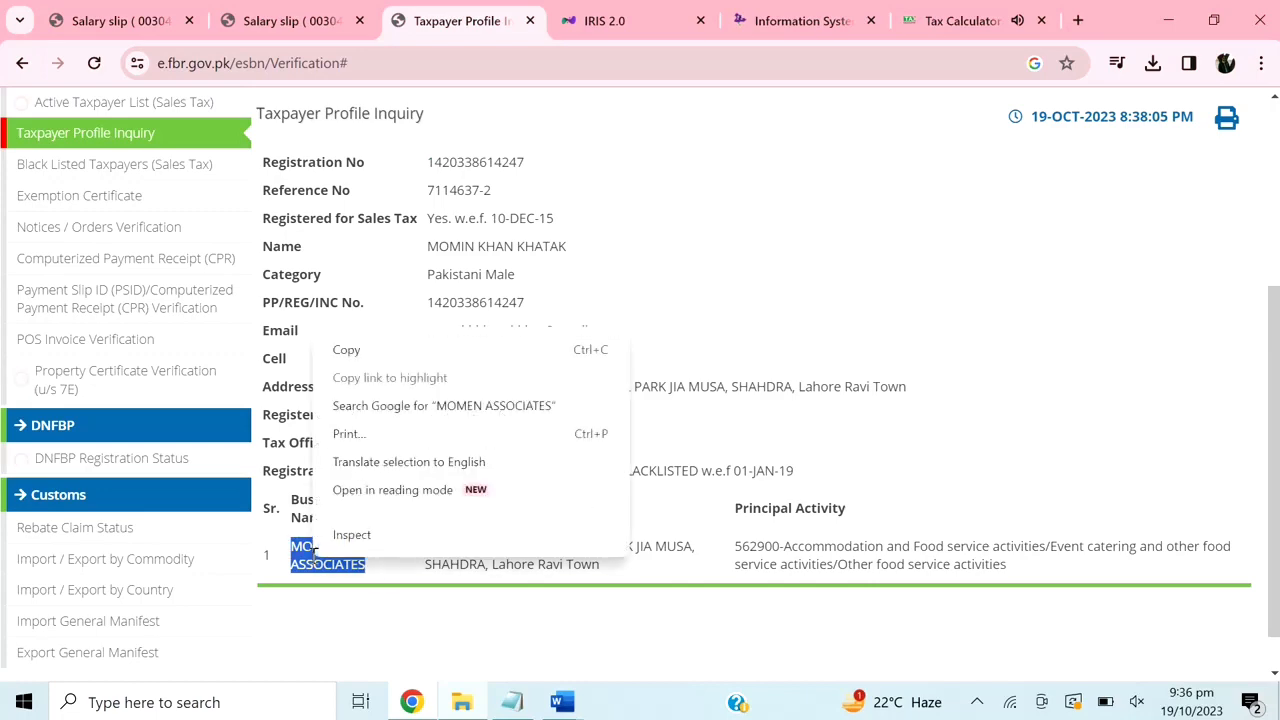
{"action": "left_click", "coordinate": [348, 352]}
{"action": "left_click", "coordinate": [110, 20]}
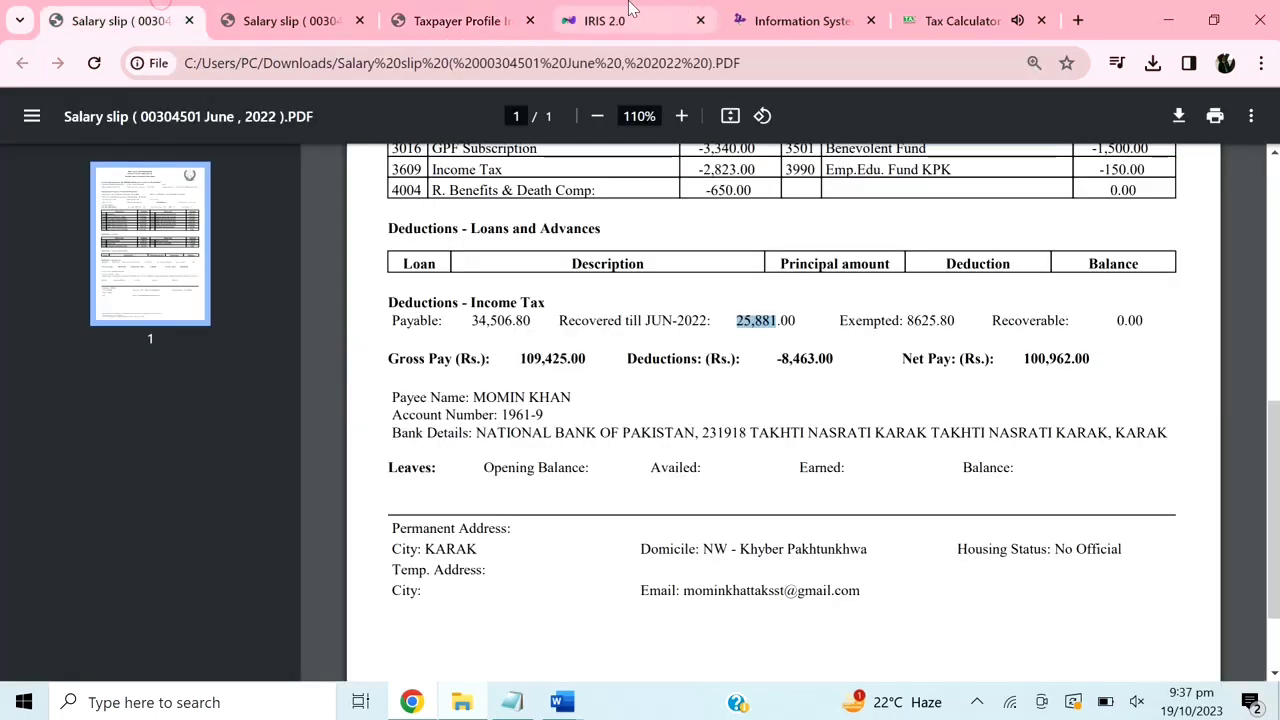
Return to the wealth statement and add a Business Capital entry with the copied business name MOMEN ASSOCIATES.
{"action": "left_click", "coordinate": [800, 20]}
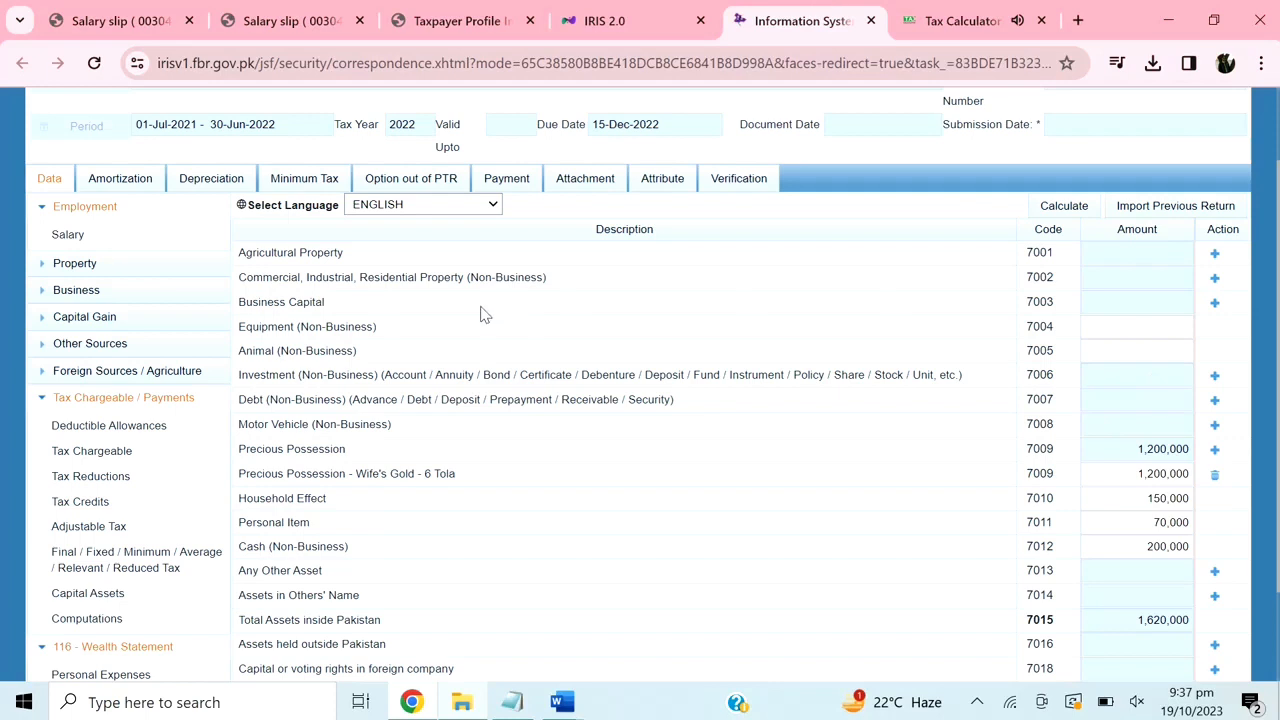
{"action": "left_click", "coordinate": [1210, 310]}
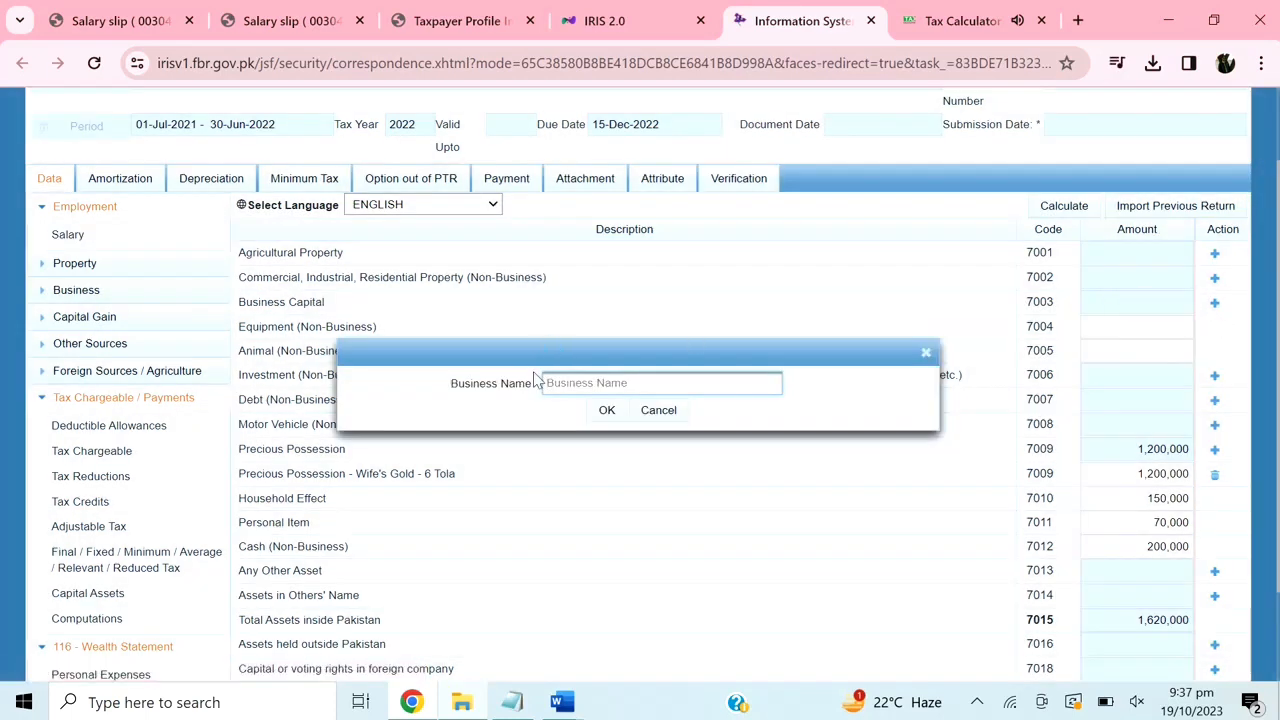
{"action": "left_click", "coordinate": [590, 383]}
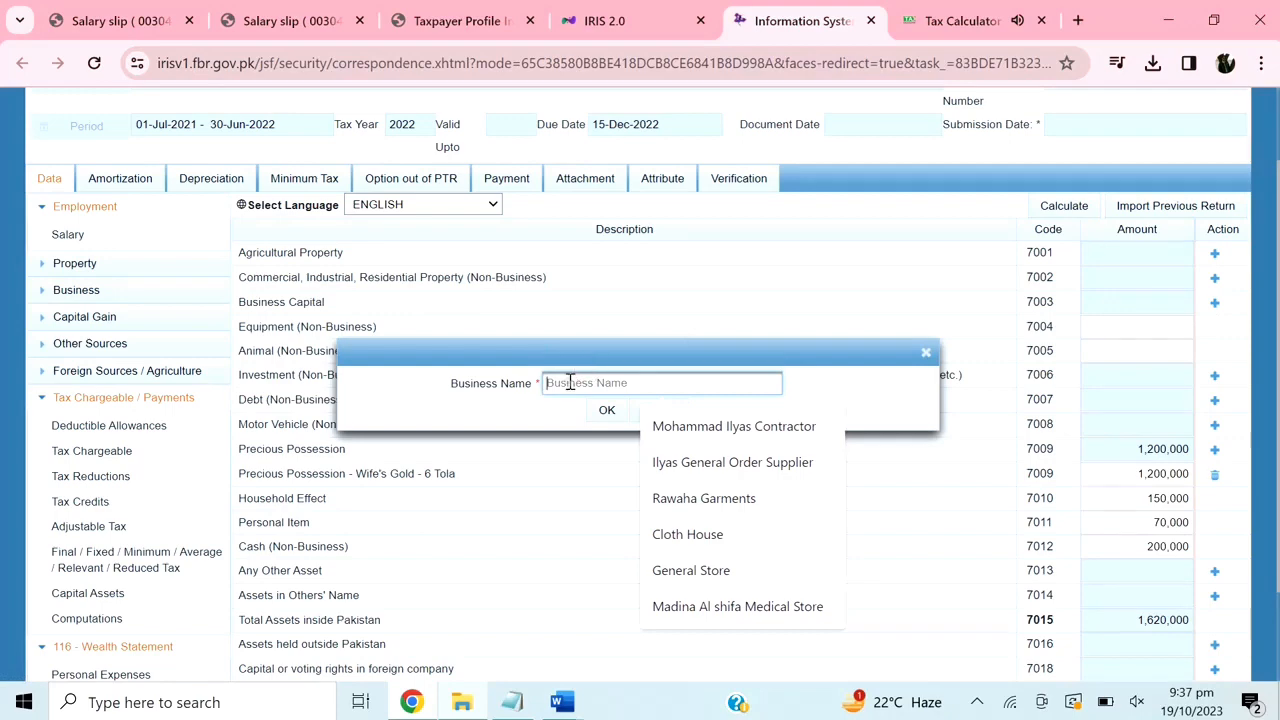
{"action": "key", "text": "ctrl+v"}
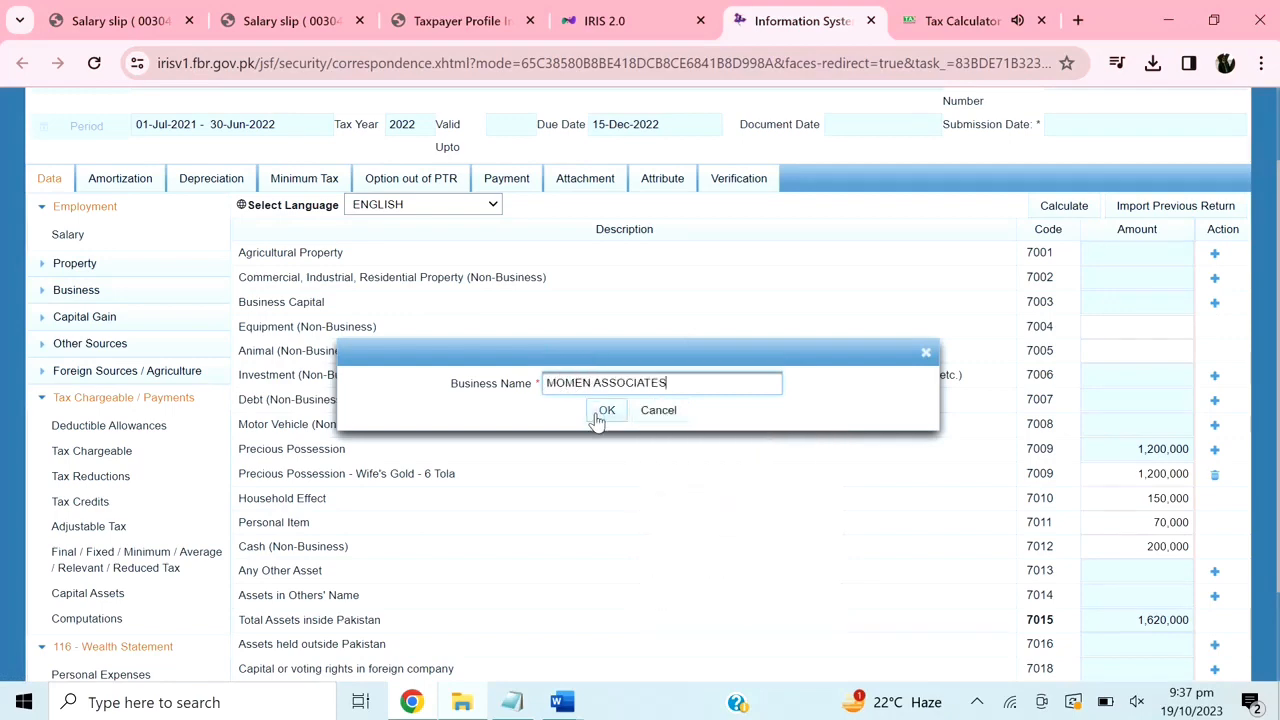
{"action": "left_click", "coordinate": [605, 410]}
Set the Business Capital amount for MOMEN ASSOCIATES to 1,000,000 and recalculate the wealth statement.
{"action": "left_click", "coordinate": [1171, 325]}
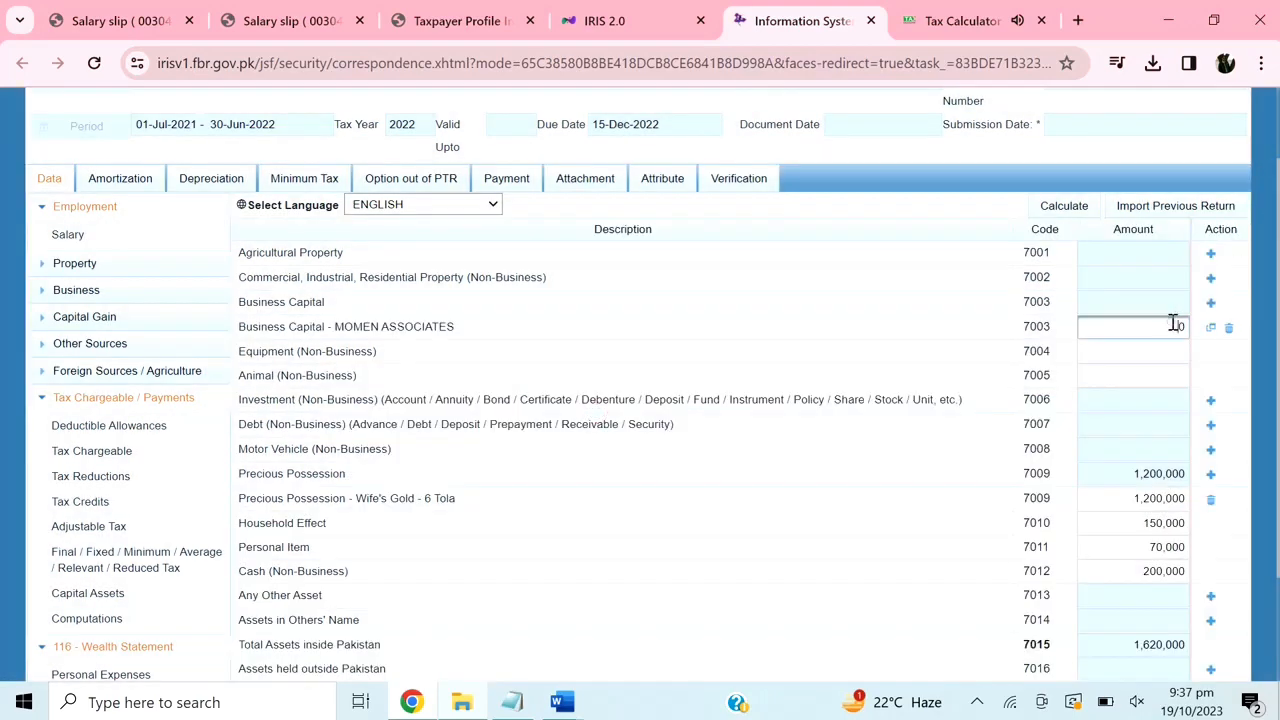
{"action": "type", "text": "100000"}
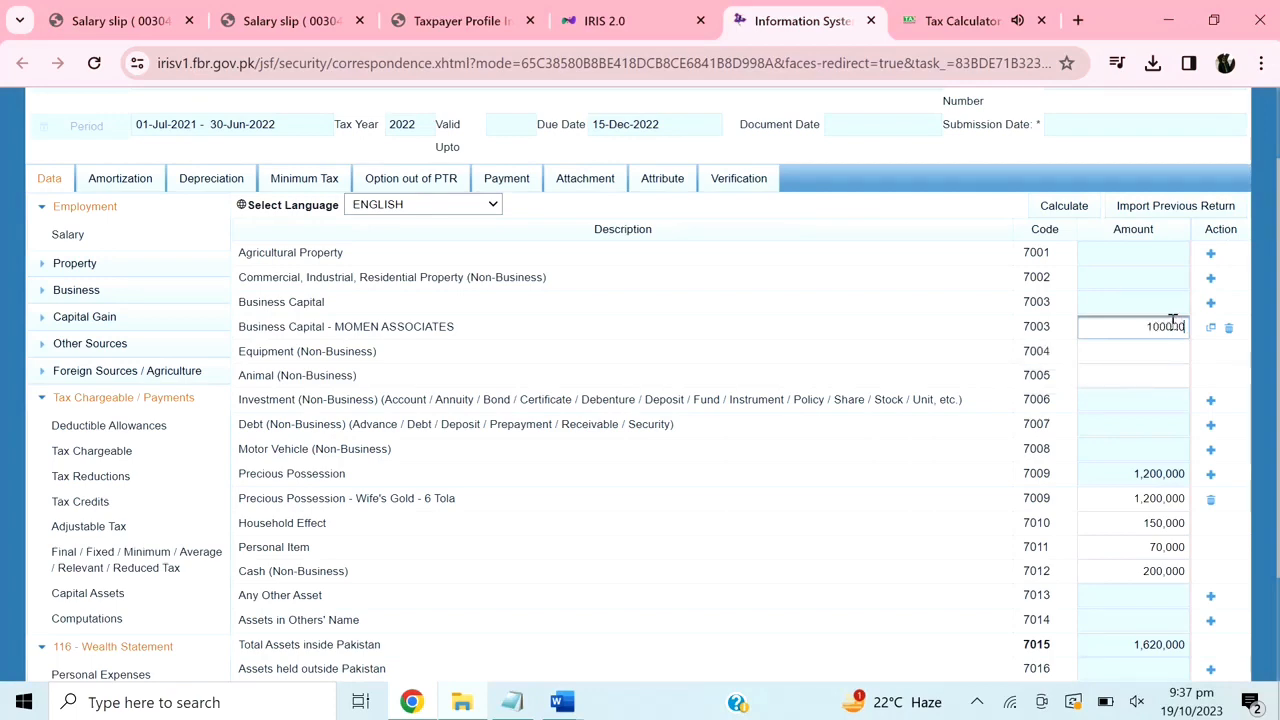
{"action": "left_click", "coordinate": [1060, 210]}
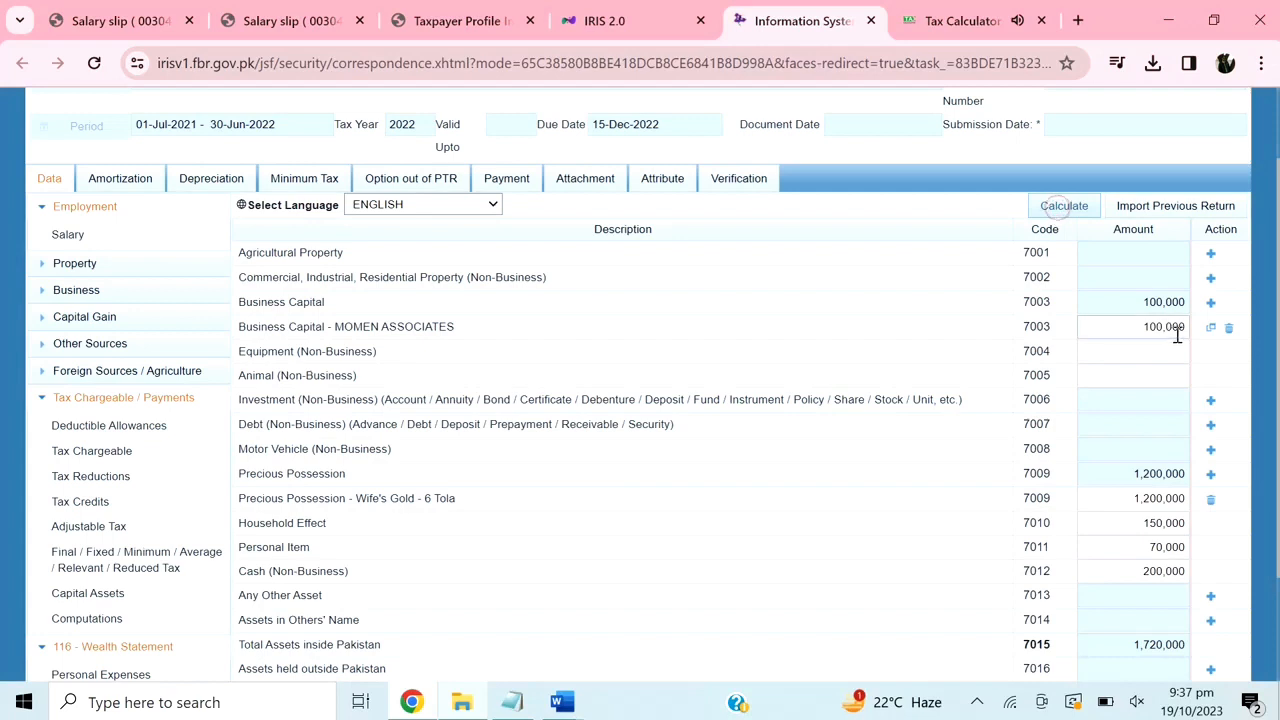
{"action": "left_click", "coordinate": [1177, 332]}
{"action": "type", "text": "0"}
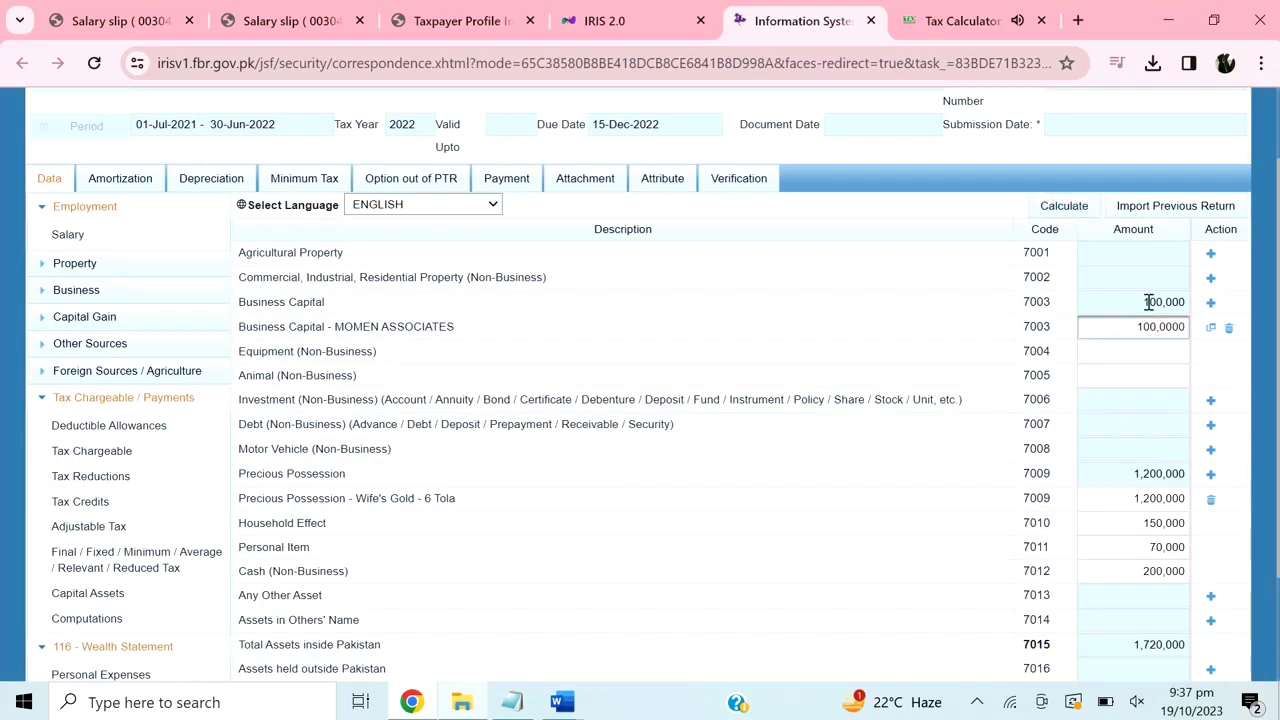
{"action": "left_click", "coordinate": [1079, 207]}
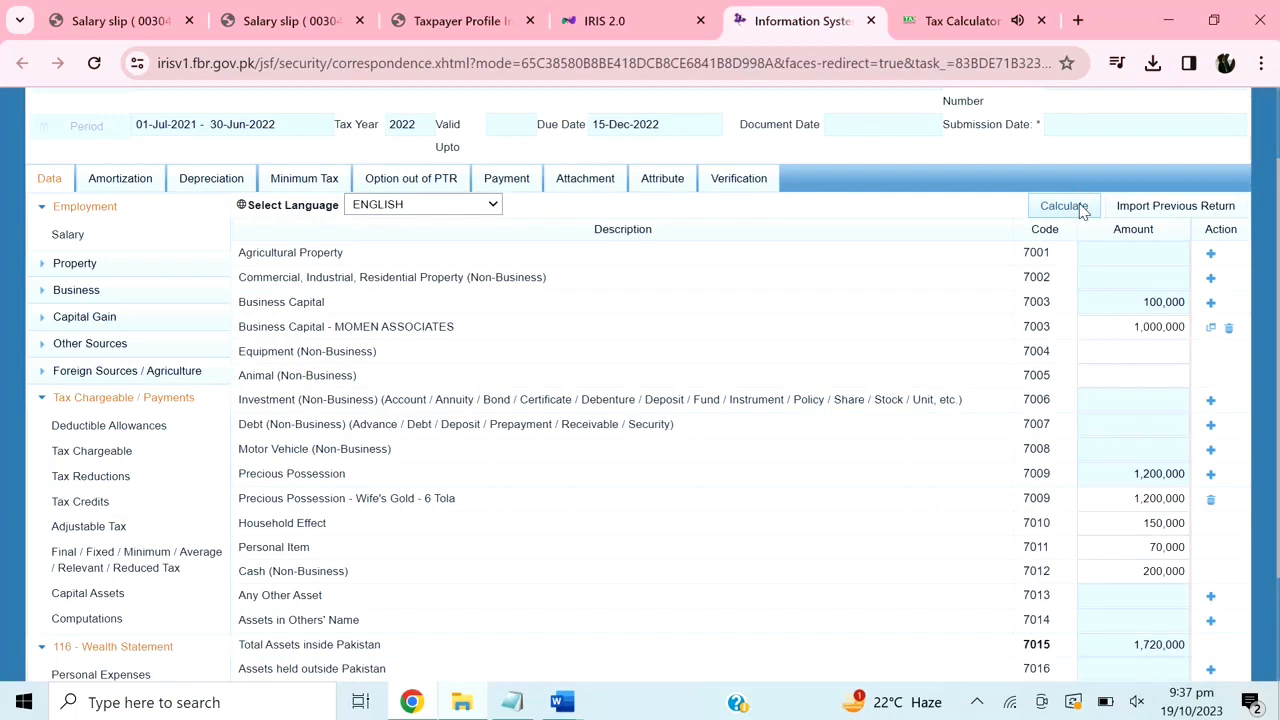
{"action": "left_click", "coordinate": [1079, 207]}
Add a Commercial, Industrial, Residential Property (Non-Business) entry to the personal assets and enter the property's address.
{"action": "scroll", "coordinate": [936, 427], "scroll_direction": "up", "scroll_amount": 1}
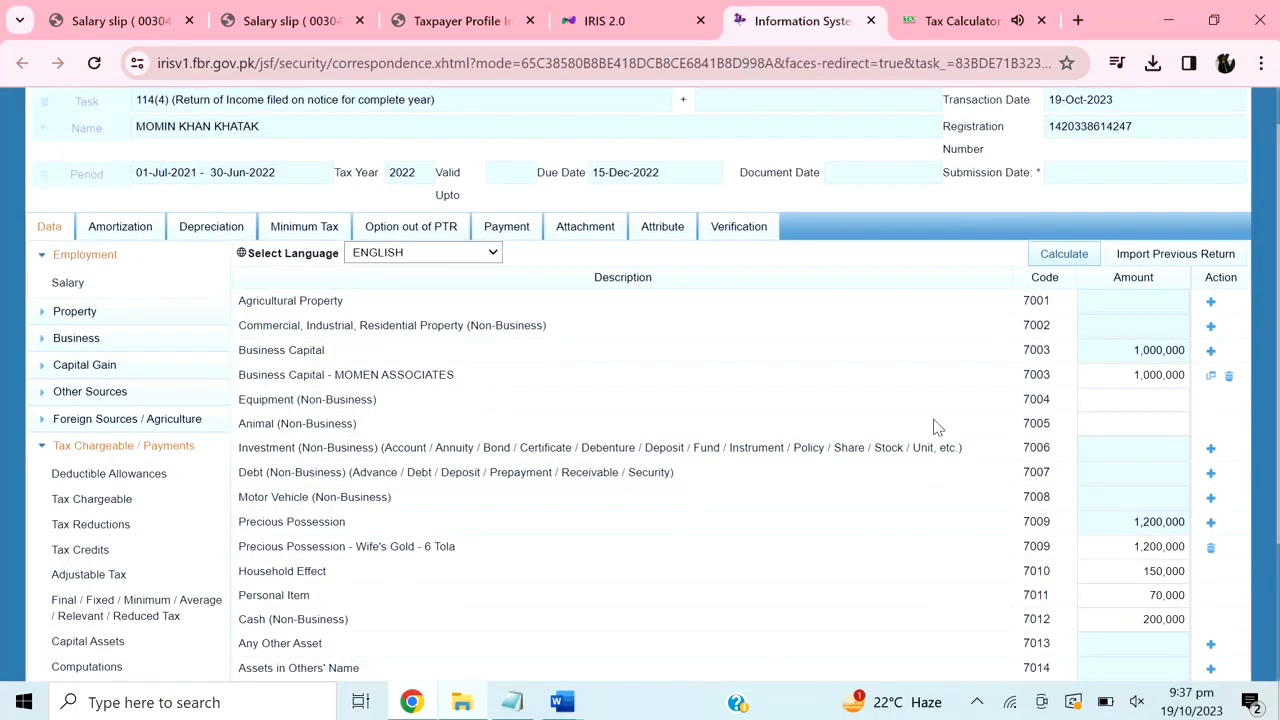
{"action": "scroll", "coordinate": [936, 427], "scroll_direction": "down", "scroll_amount": 1}
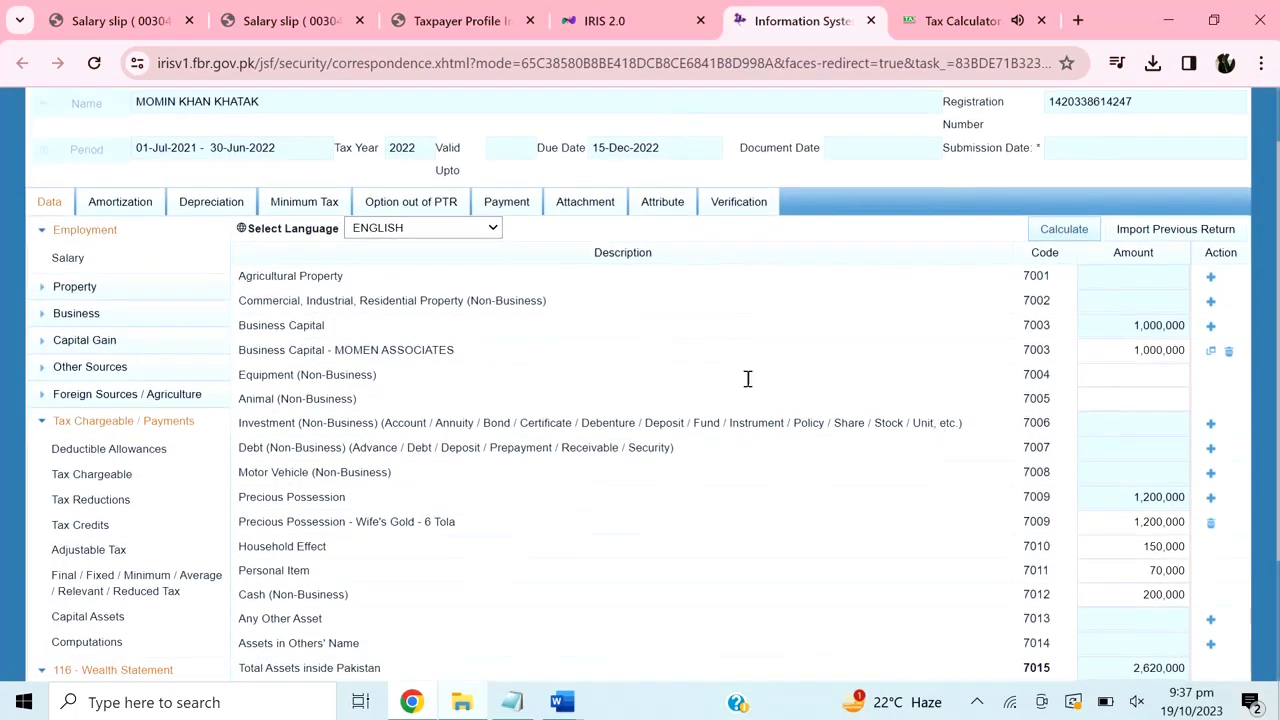
{"action": "left_click", "coordinate": [1210, 301]}
{"action": "left_click", "coordinate": [546, 314]}
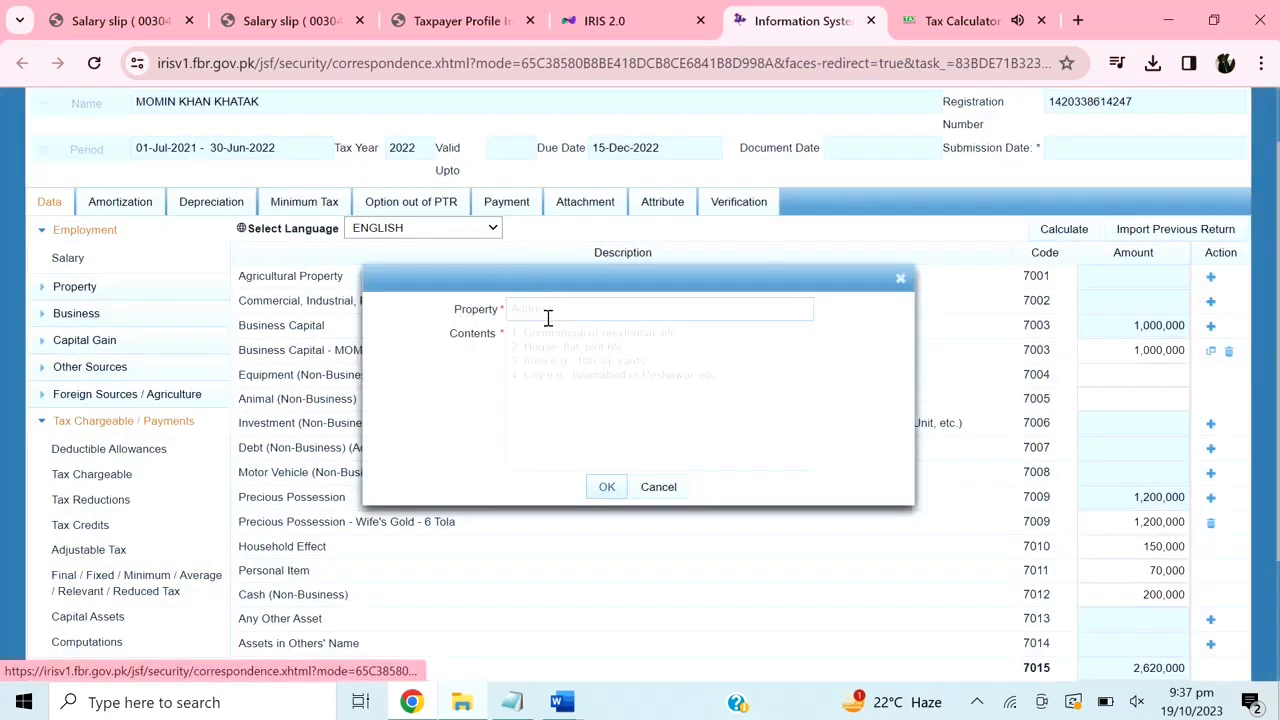
{"action": "type", "text": "Isla"}
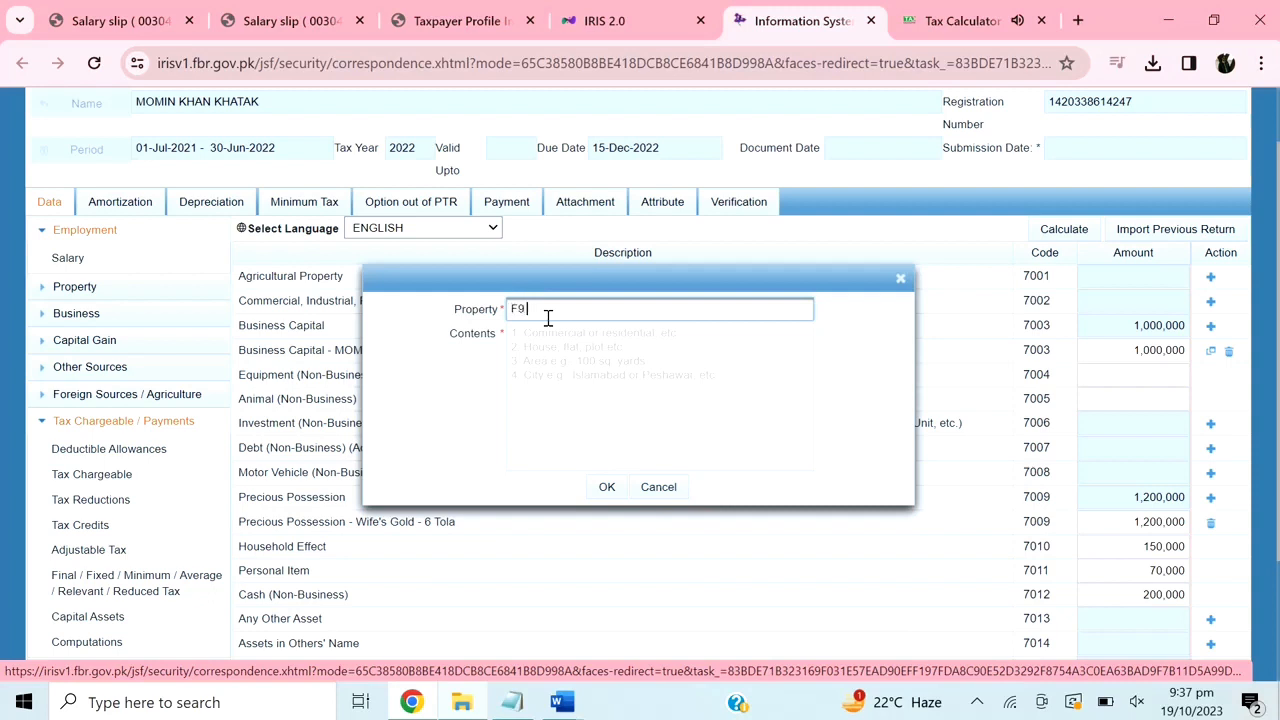
{"action": "type", "text": "Islamabad"}
Describe the property's contents as Residential, Plot, 5 Marla, Islamabad on separate lines and confirm the entry.
{"action": "left_click", "coordinate": [551, 338]}
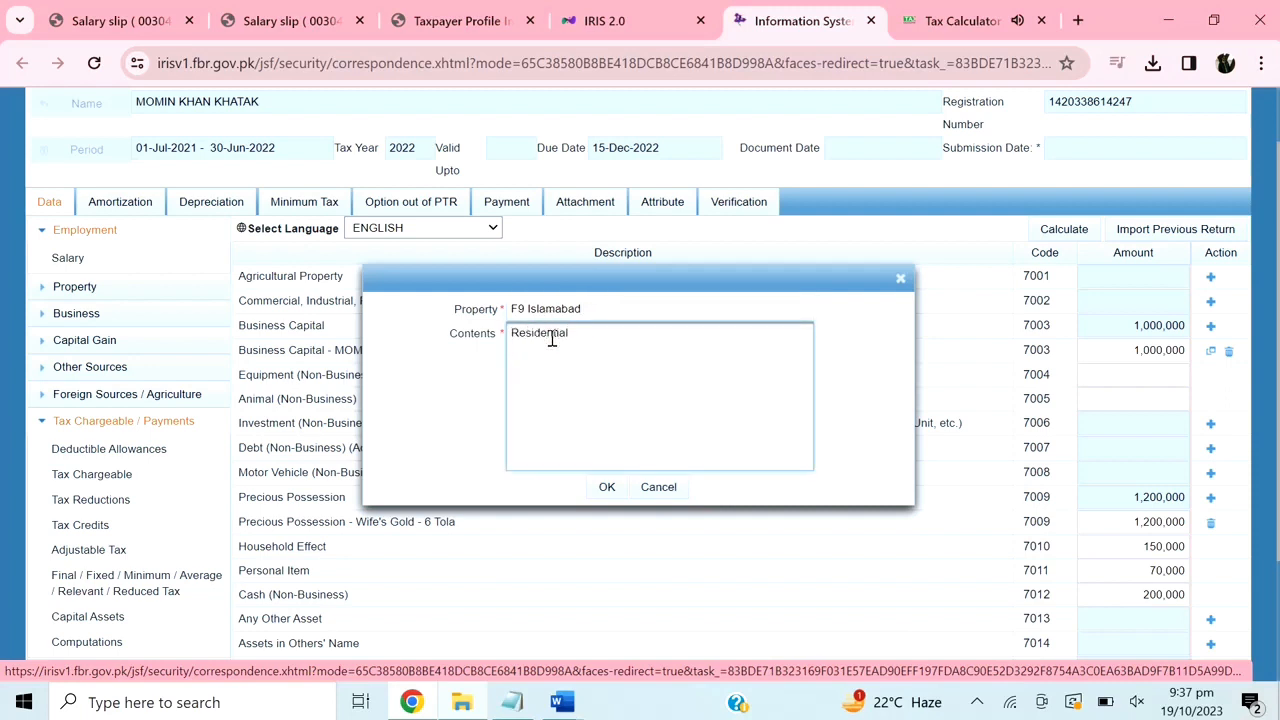
{"action": "double_click", "coordinate": [551, 338]}
{"action": "key", "text": "BackSpace"}
{"action": "left_click", "coordinate": [428, 378]}
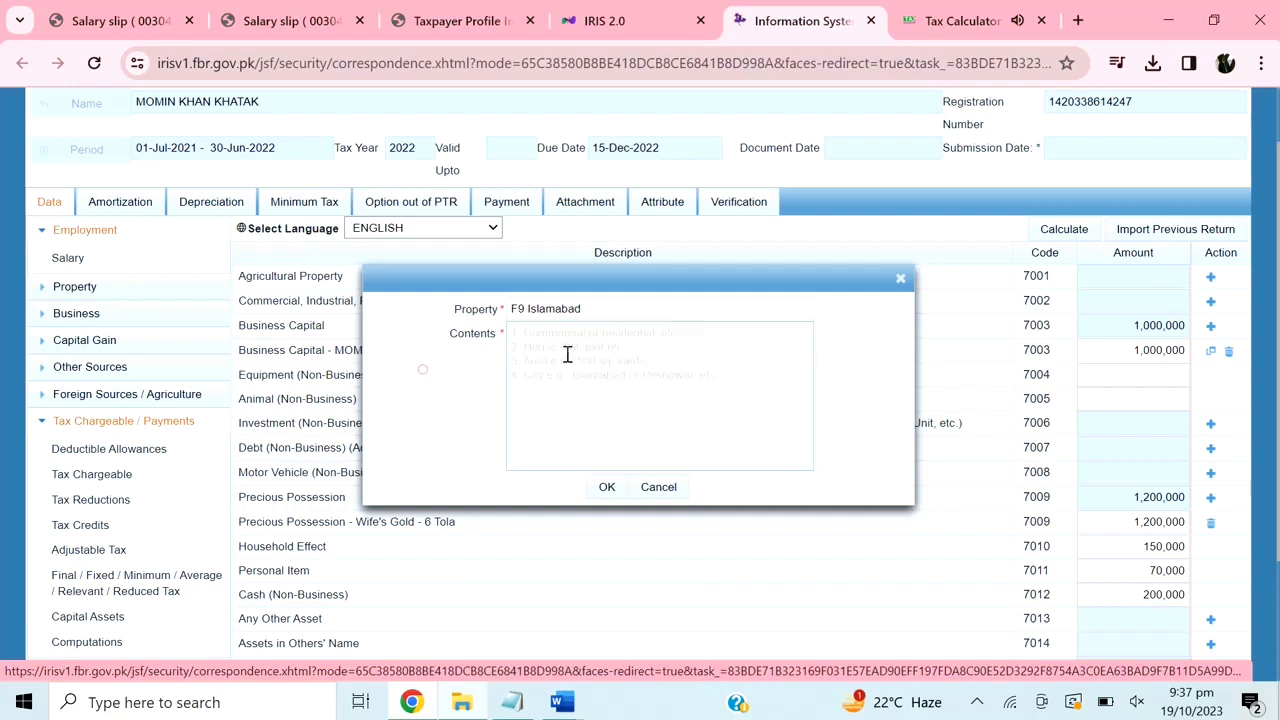
{"action": "left_click", "coordinate": [594, 357]}
{"action": "key", "text": "ctrl+v"}
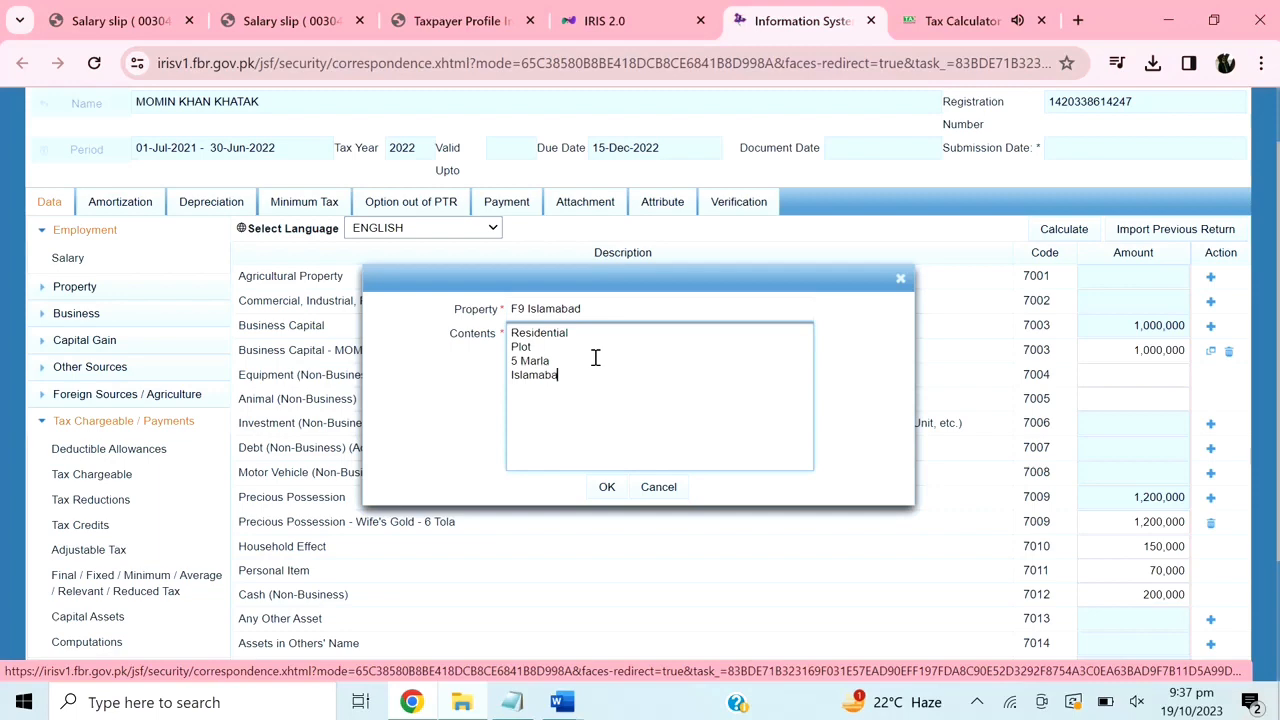
{"action": "left_click", "coordinate": [607, 487]}
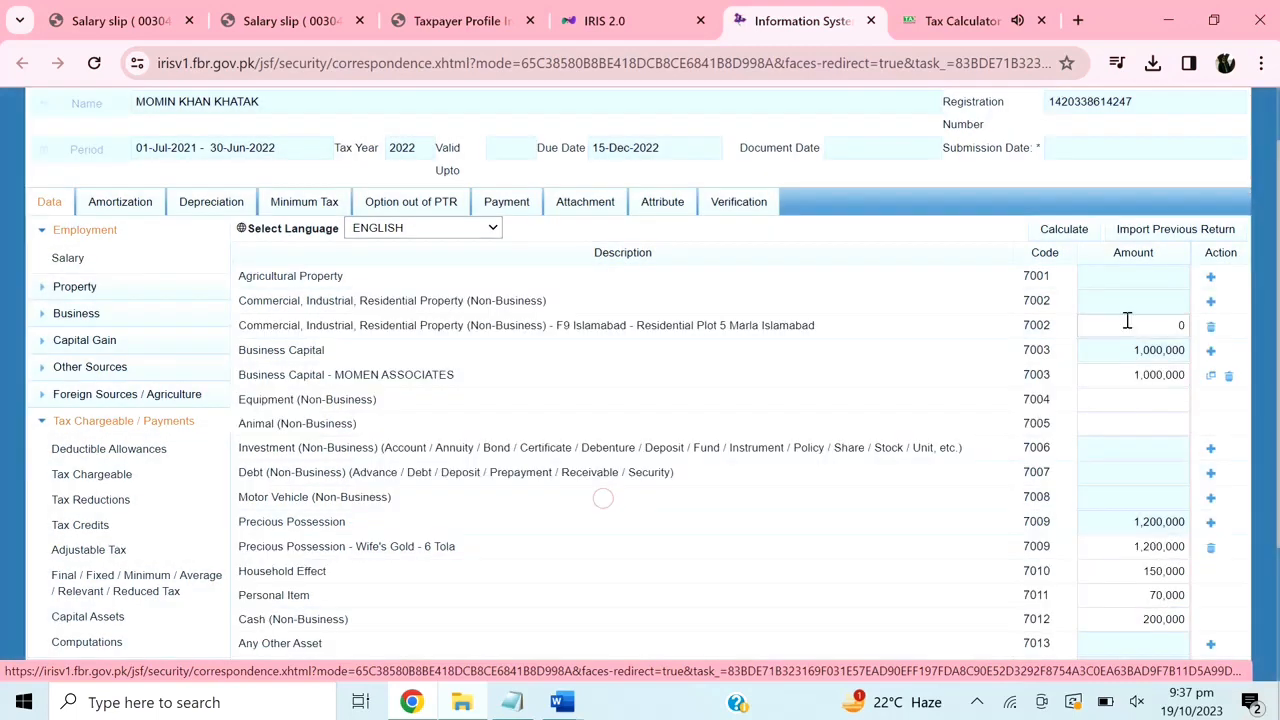
Set the amount of the residential plot entry to 20,000,000, recalculate, and review the asset totals.
{"action": "left_click", "coordinate": [1140, 326]}
{"action": "type", "text": "20000000"}
{"action": "left_click", "coordinate": [1068, 231]}
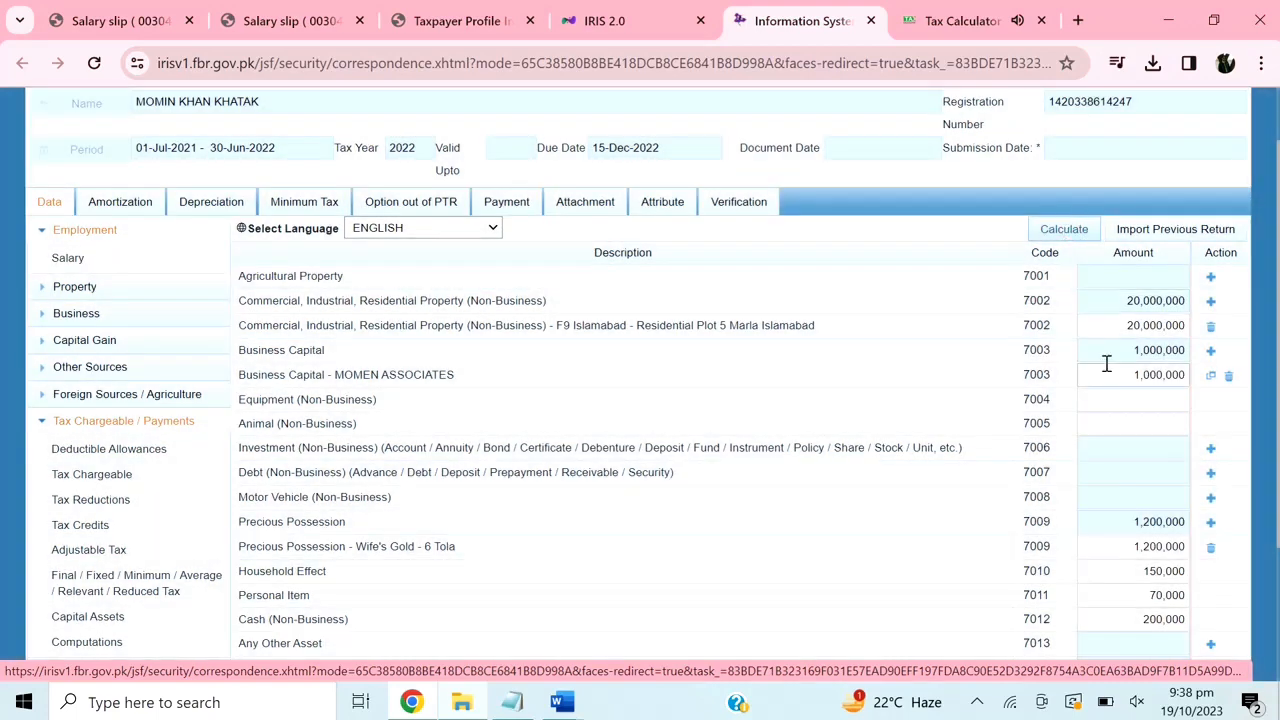
{"action": "scroll", "coordinate": [1107, 363], "scroll_direction": "down", "scroll_amount": 2}
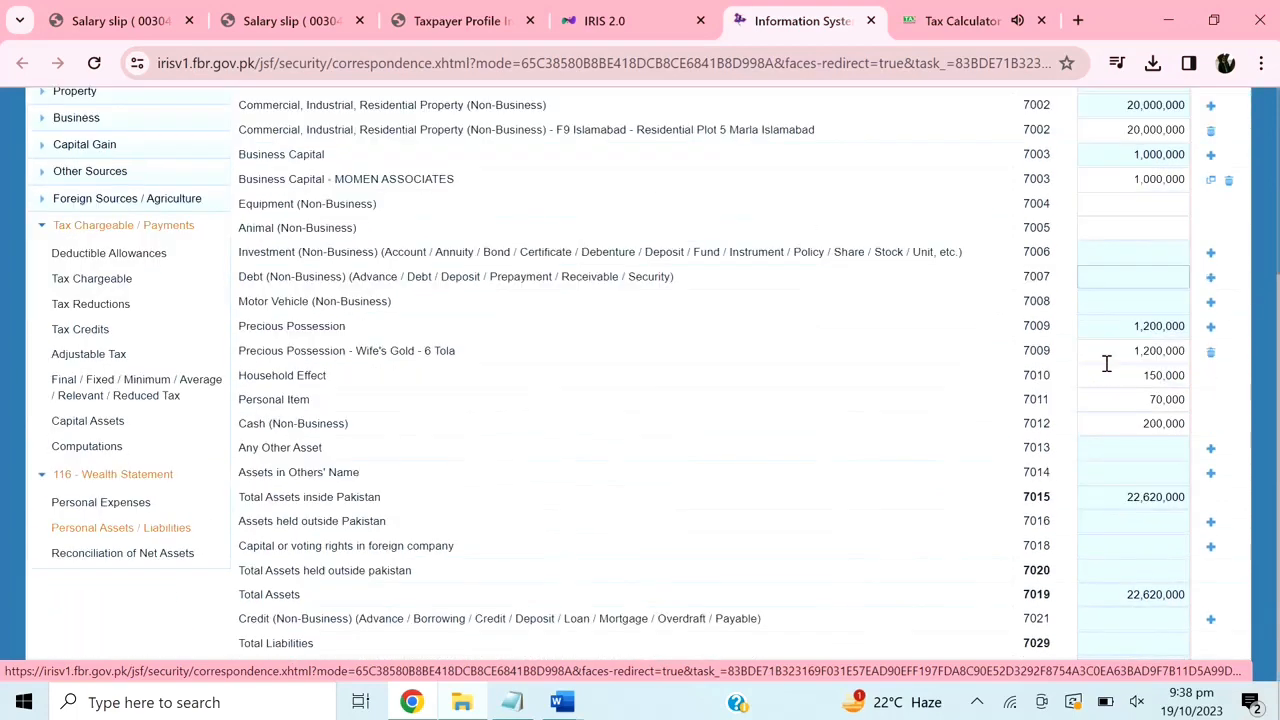
{"action": "scroll", "coordinate": [1107, 363], "scroll_direction": "up", "scroll_amount": 1}
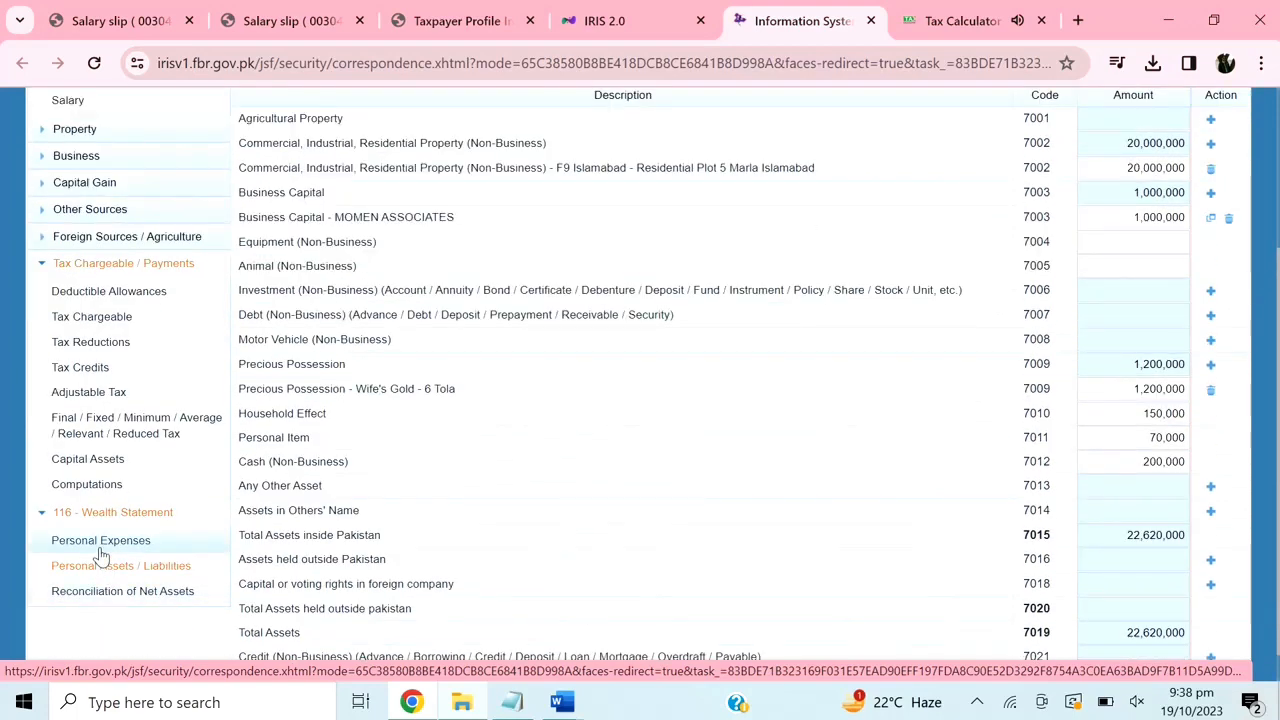
In the Reconciliation of Net Assets, set Net Assets Previous Year to 22,620,000 and recalculate.
{"action": "left_click", "coordinate": [107, 603]}
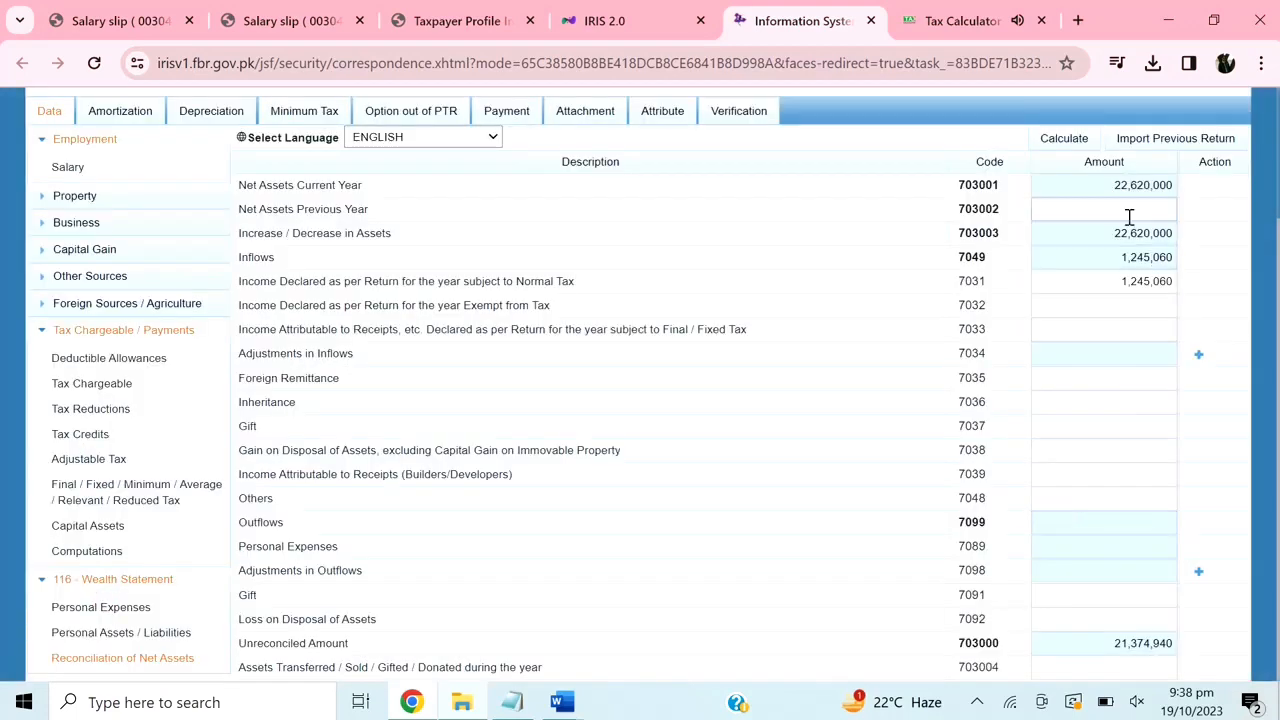
{"action": "left_click", "coordinate": [1128, 214]}
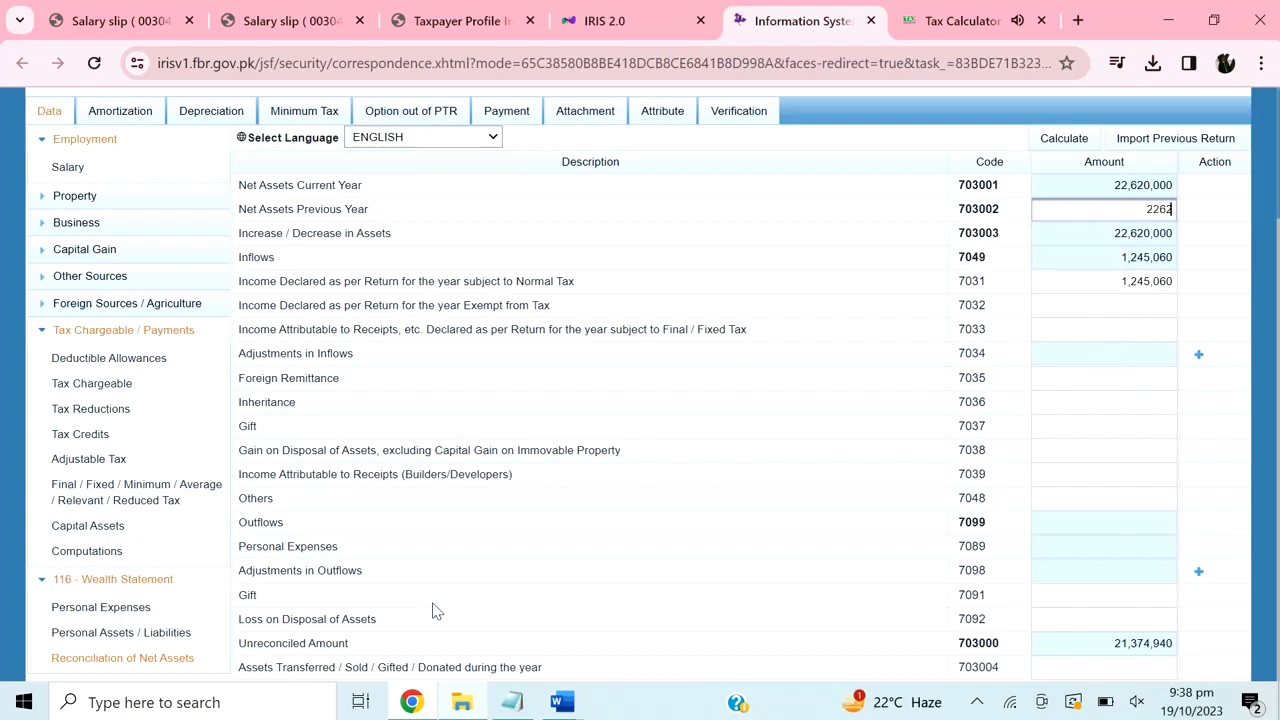
{"action": "type", "text": "0000"}
{"action": "left_click", "coordinate": [1046, 145]}
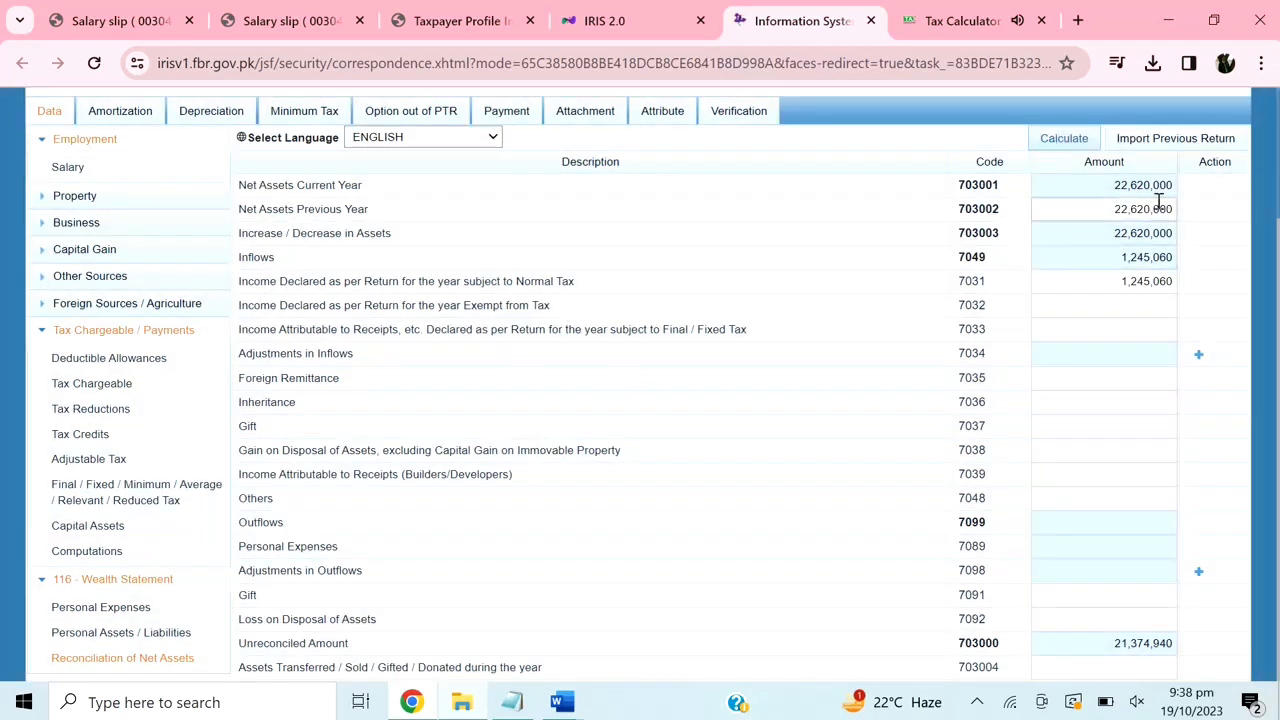
{"action": "left_click", "coordinate": [1063, 140]}
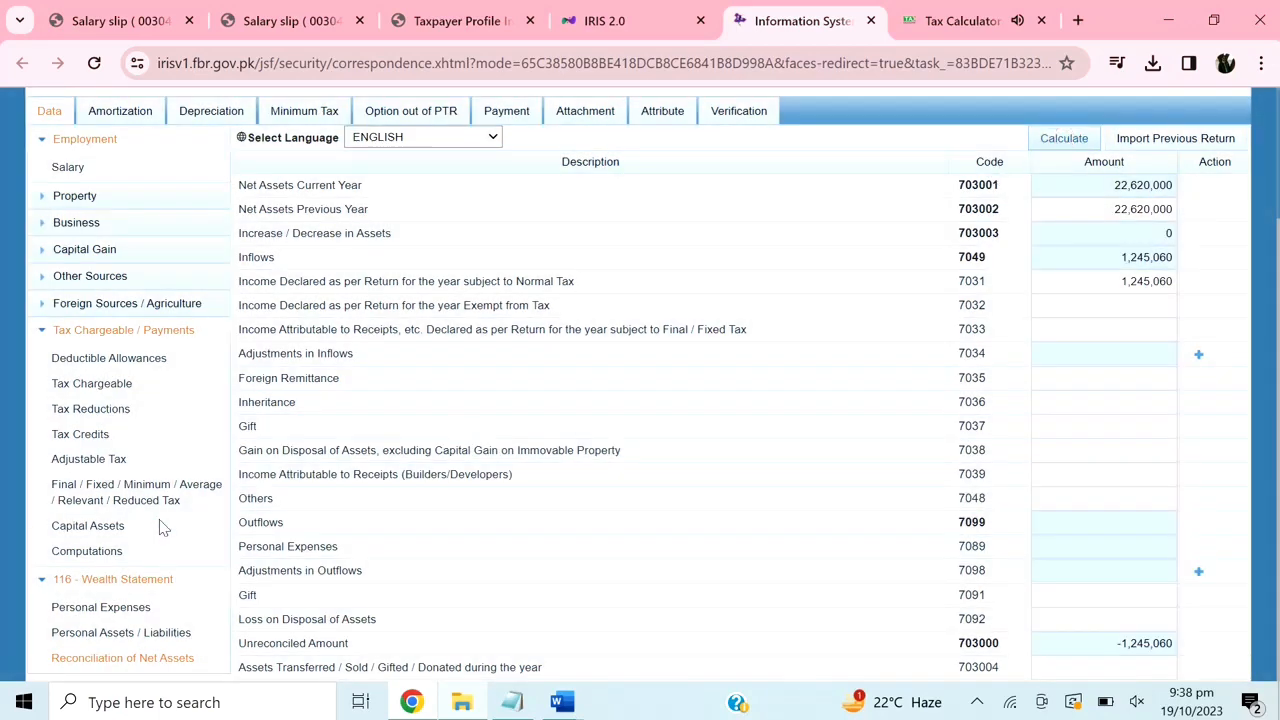
In Personal Expenses, set Rent to 80,000, Rates / Taxes / Charge / Cess to 120,000 and Vehicle Running / Maintenance to 300,000.
{"action": "left_click", "coordinate": [124, 610]}
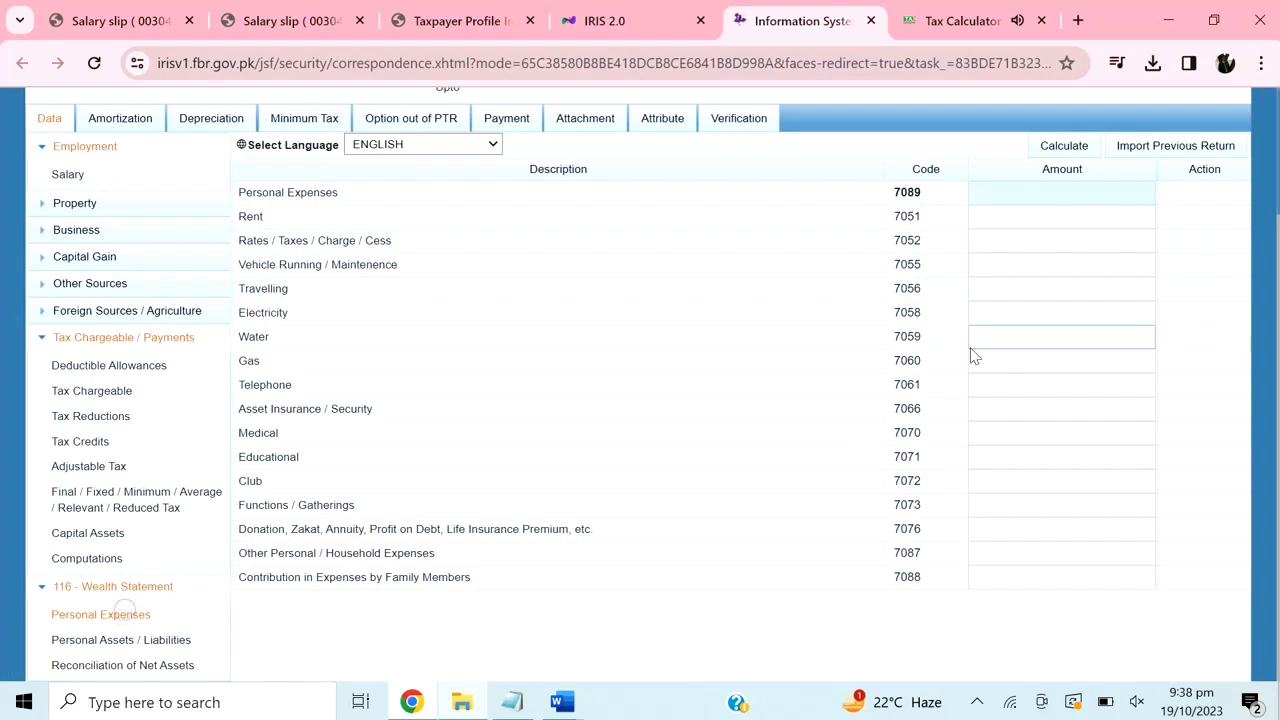
{"action": "left_click", "coordinate": [1027, 217]}
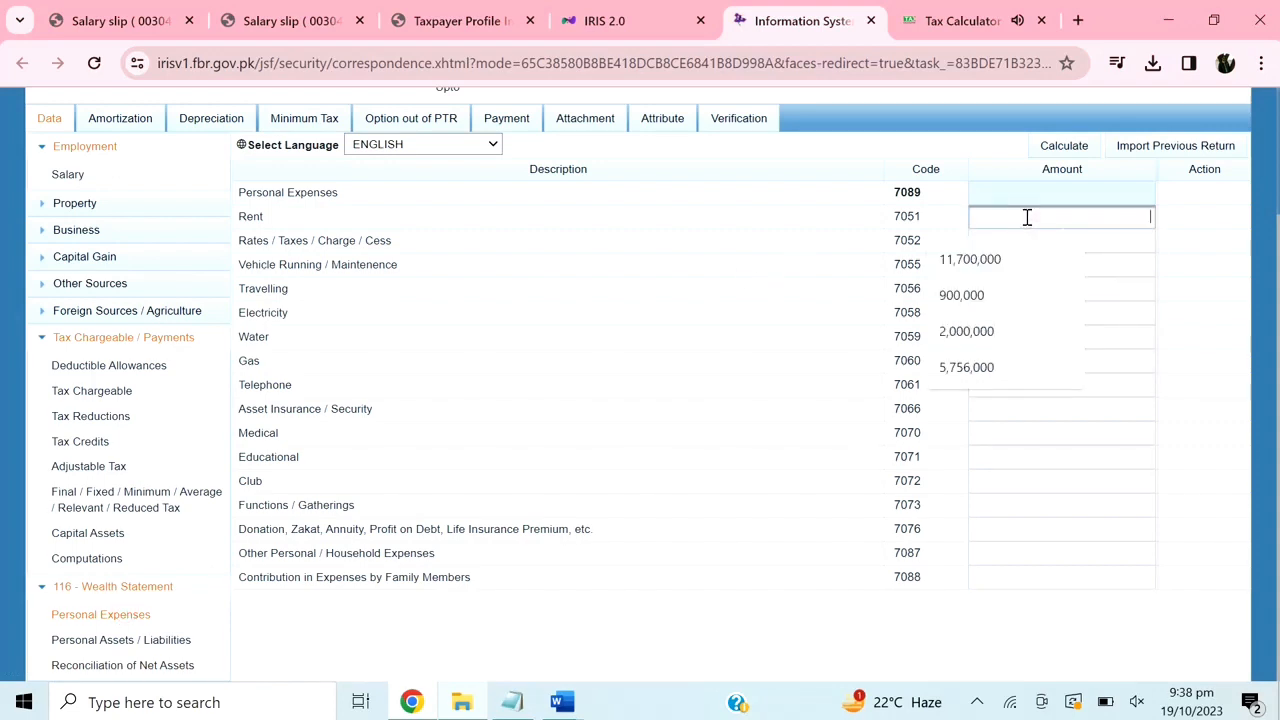
{"action": "type", "text": "80000"}
{"action": "key", "text": "Tab"}
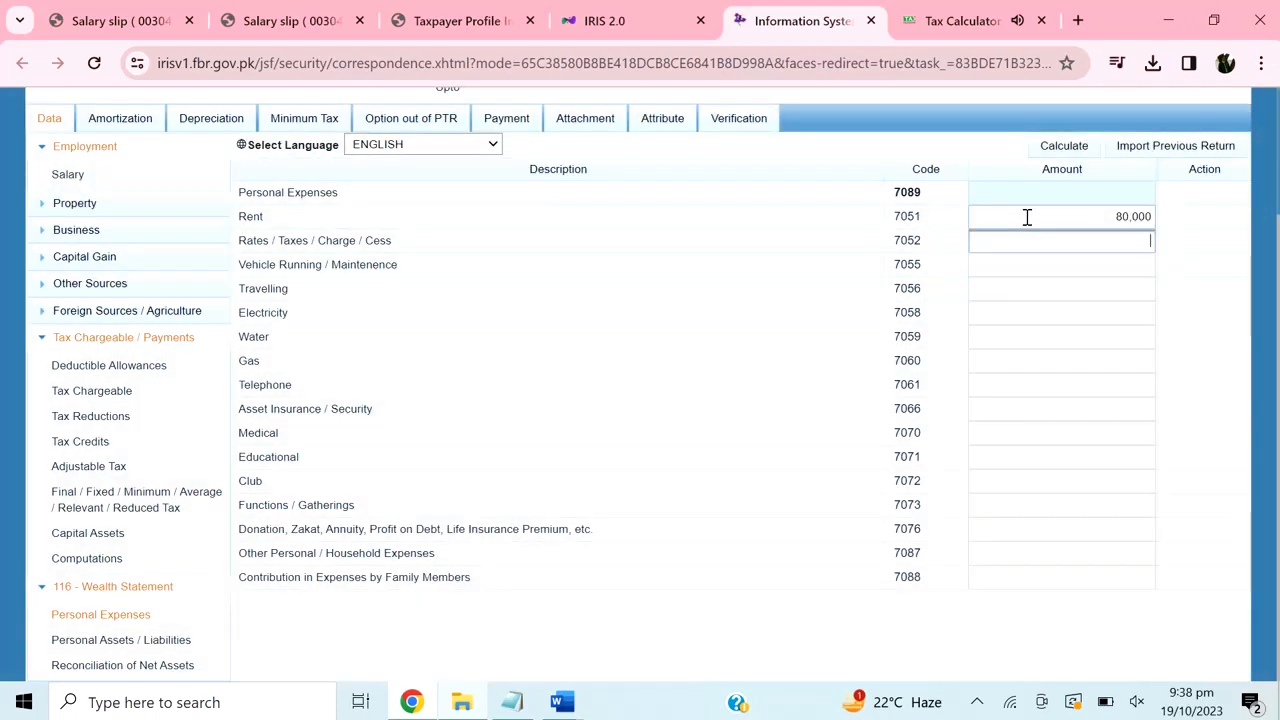
{"action": "type", "text": "120000"}
{"action": "key", "text": "Tab"}
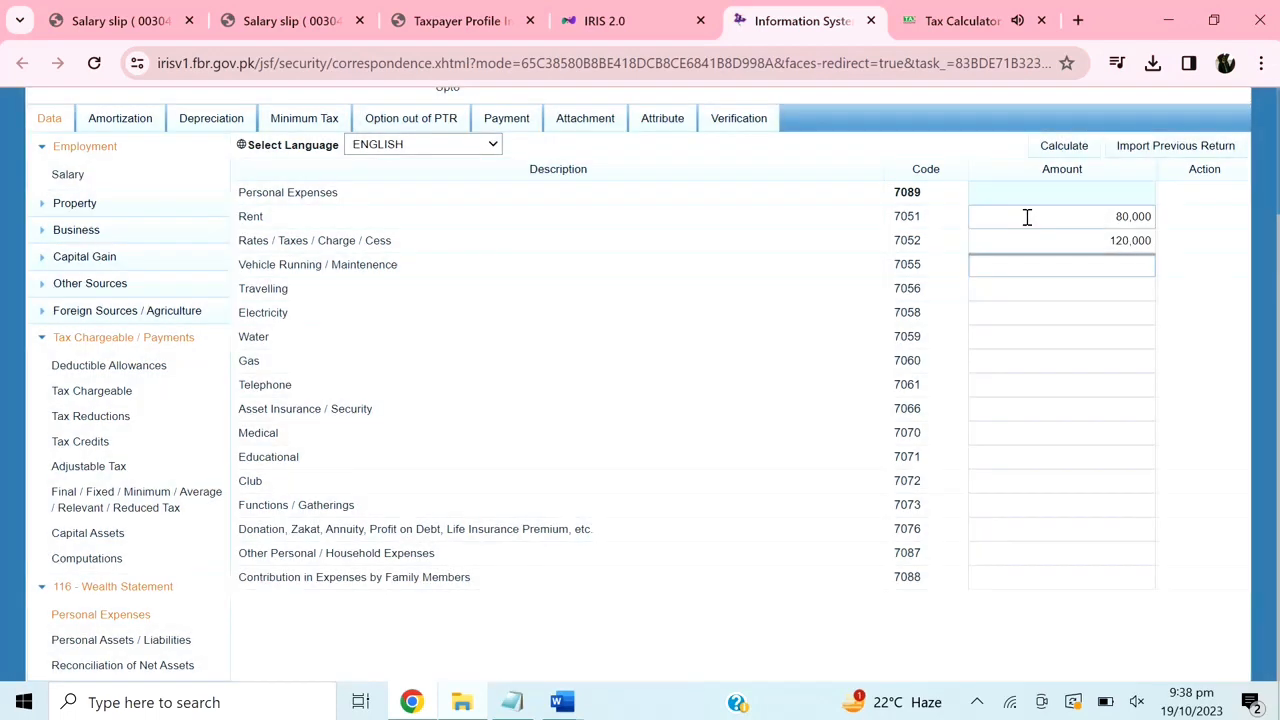
{"action": "type", "text": "300,000"}
{"action": "key", "text": "Tab"}
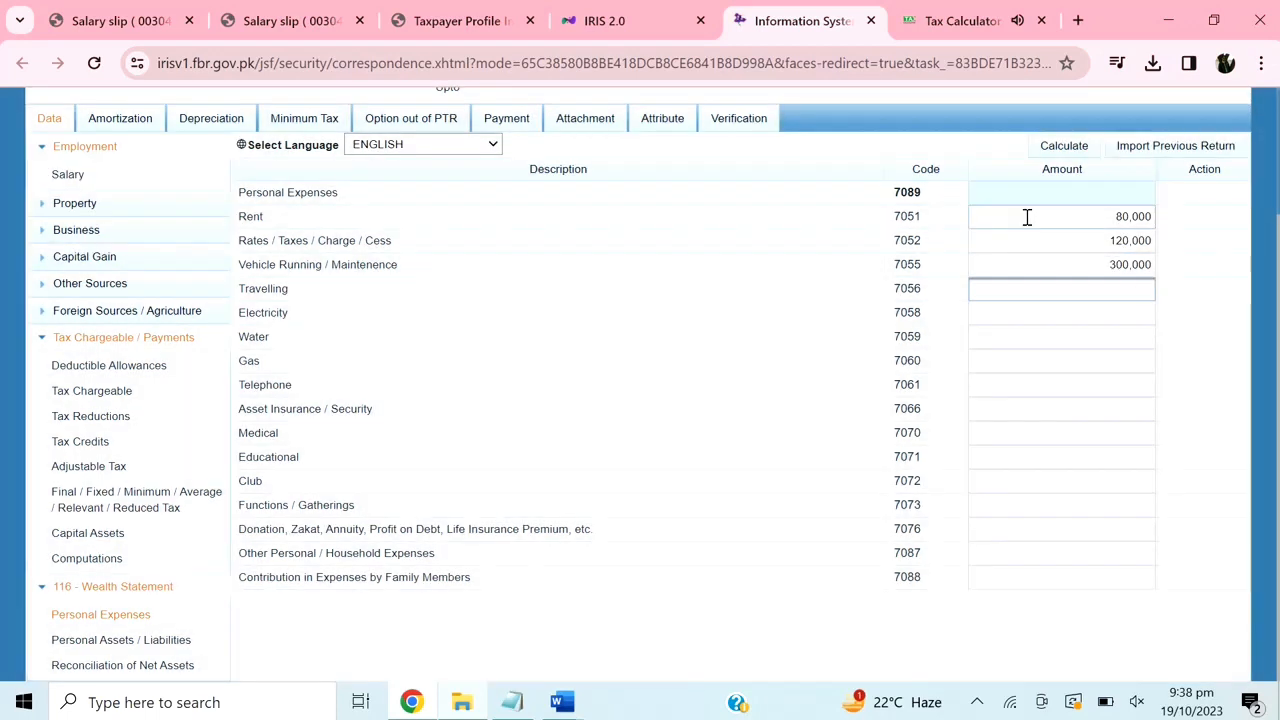
Set the Electricity expense to 60,000 and the Telephone expense to 30,000, leaving Travelling, Water and Gas empty.
{"action": "key", "text": "Tab"}
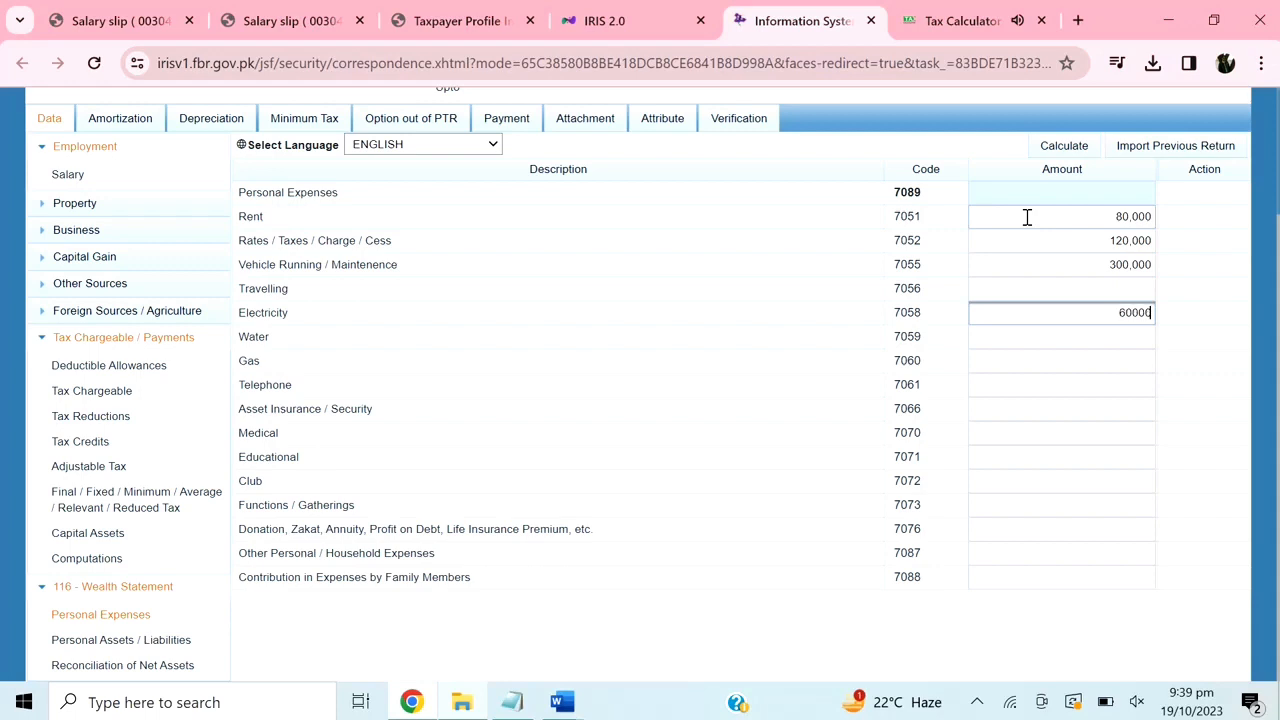
{"action": "key", "text": "Tab"}
{"action": "key", "text": "Tab"}
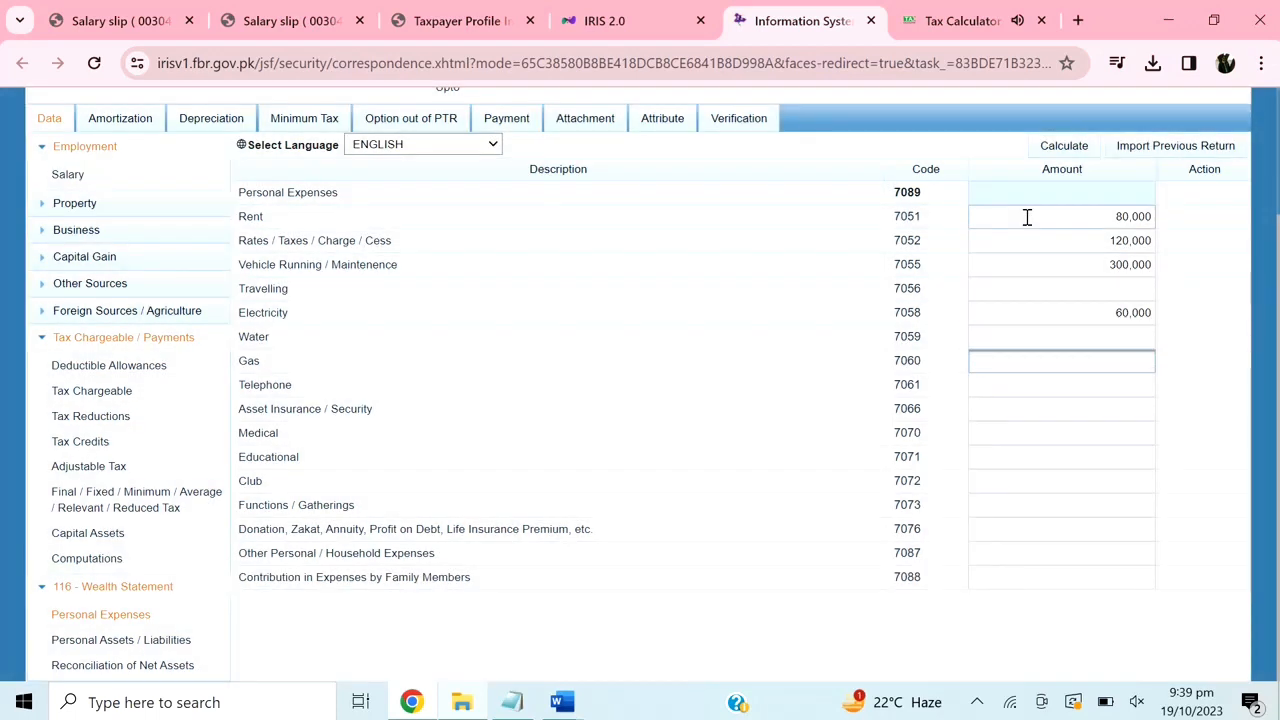
{"action": "left_click", "coordinate": [1053, 381]}
{"action": "type", "text": "30000"}
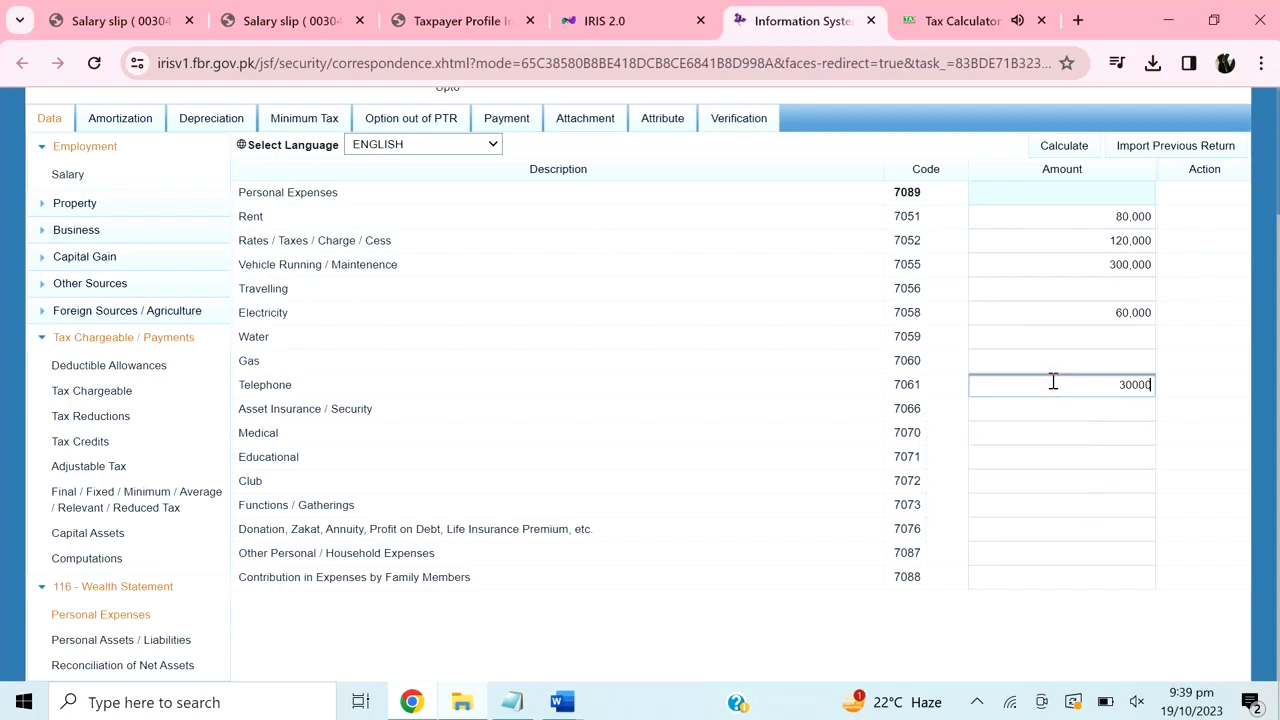
{"action": "key", "text": "Tab"}
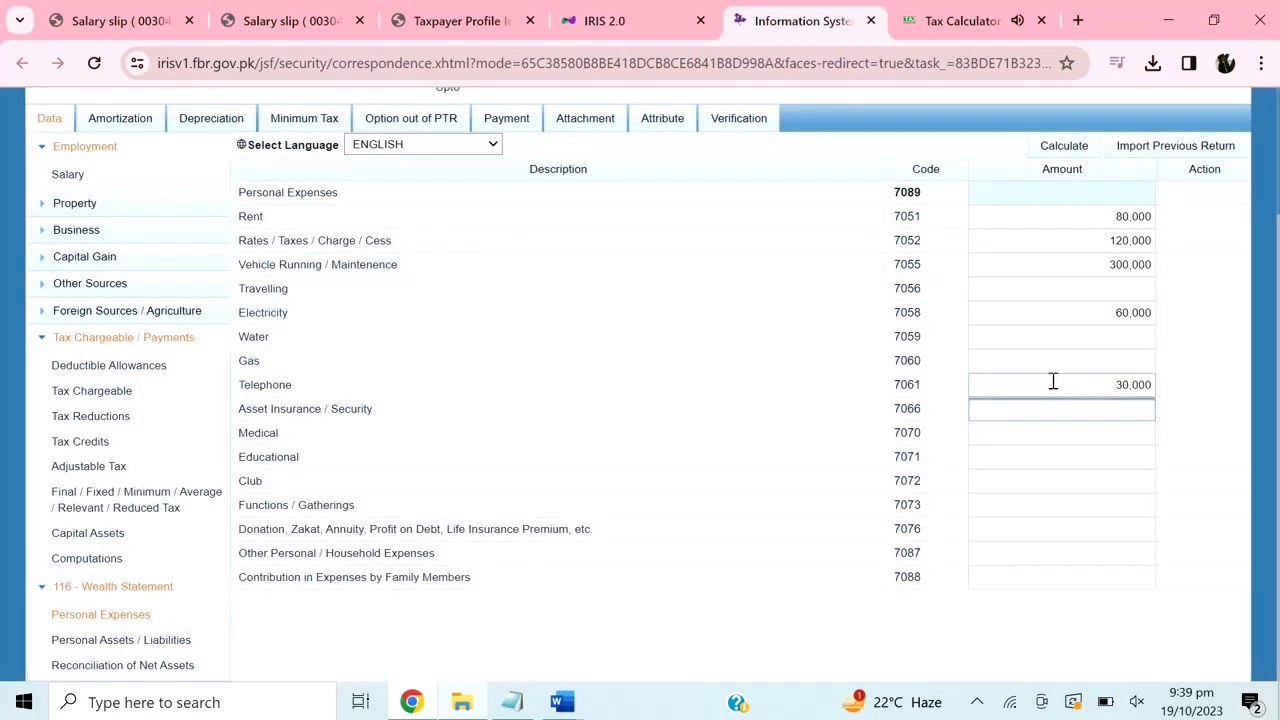
Set the Medical expense to 210,000 and recalculate the personal expenses.
{"action": "left_click", "coordinate": [1072, 436]}
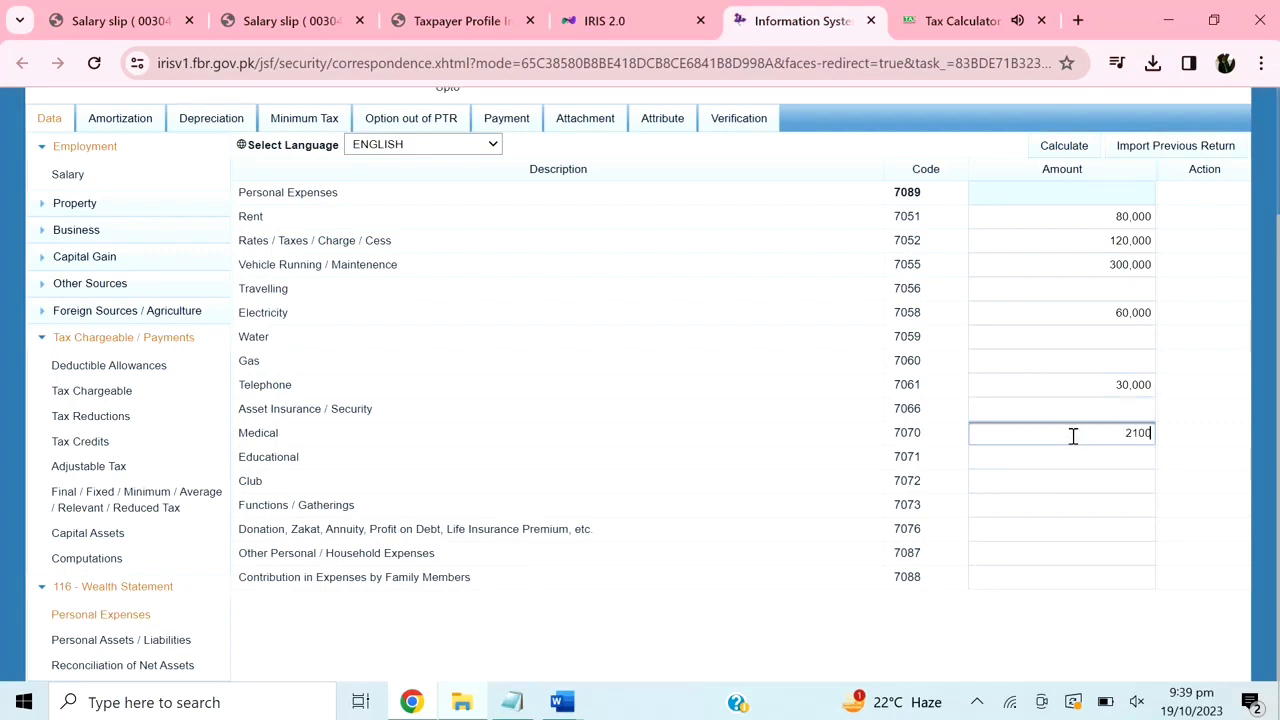
{"action": "type", "text": "210000"}
{"action": "key", "text": "Tab"}
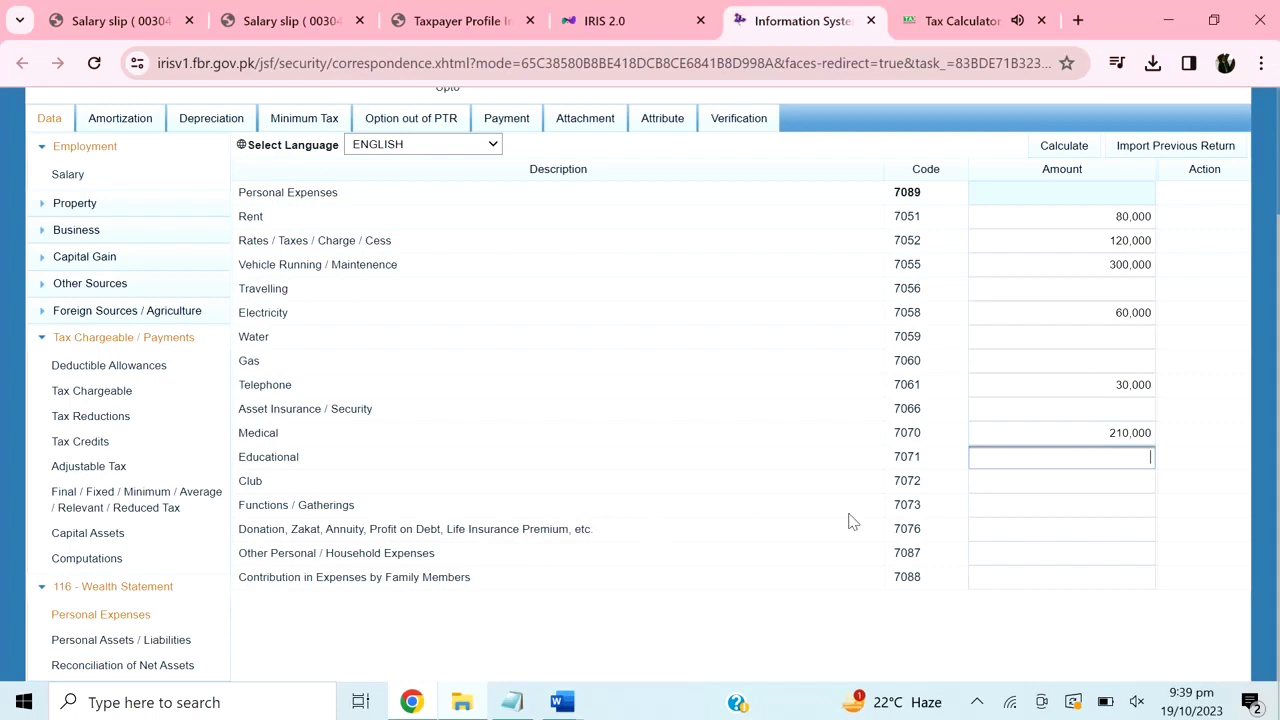
{"action": "left_click", "coordinate": [1064, 147]}
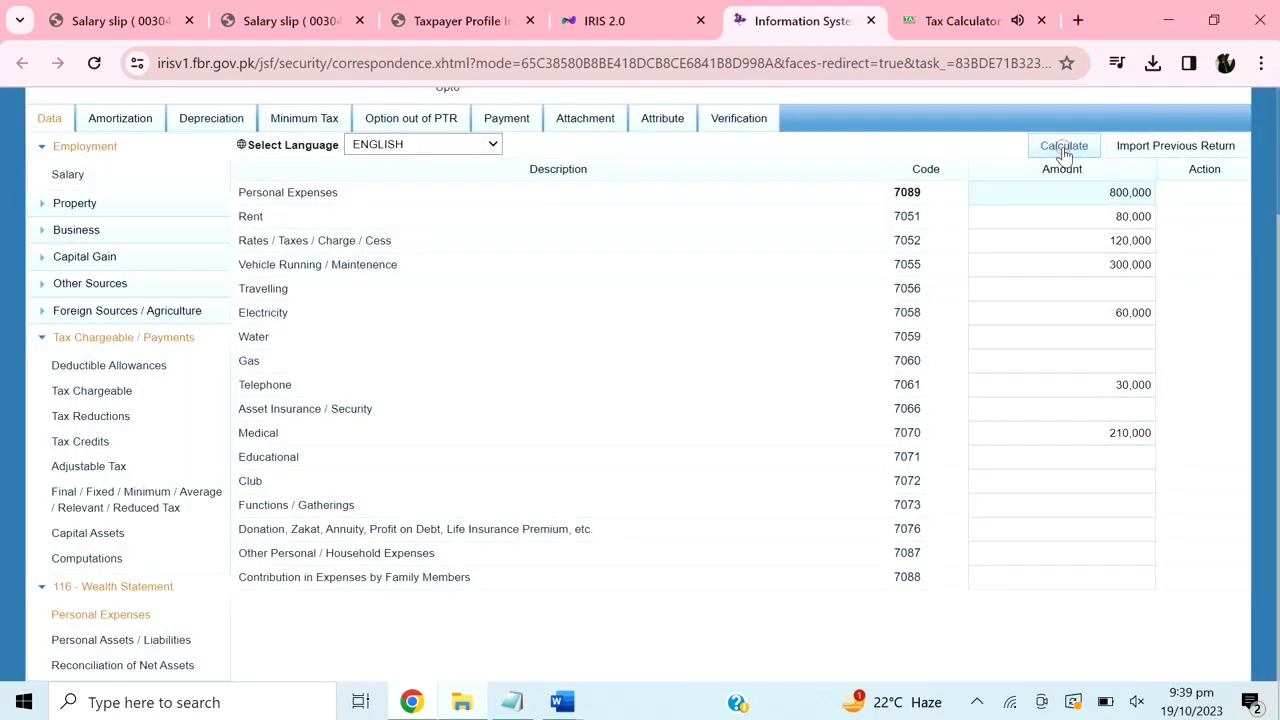
{"action": "left_click", "coordinate": [1064, 147]}
Set Other Personal / Household Expenses to the unreconciled amount of 445,060, recalculate, and recheck the Reconciliation of Net Assets.
{"action": "left_click", "coordinate": [108, 665]}
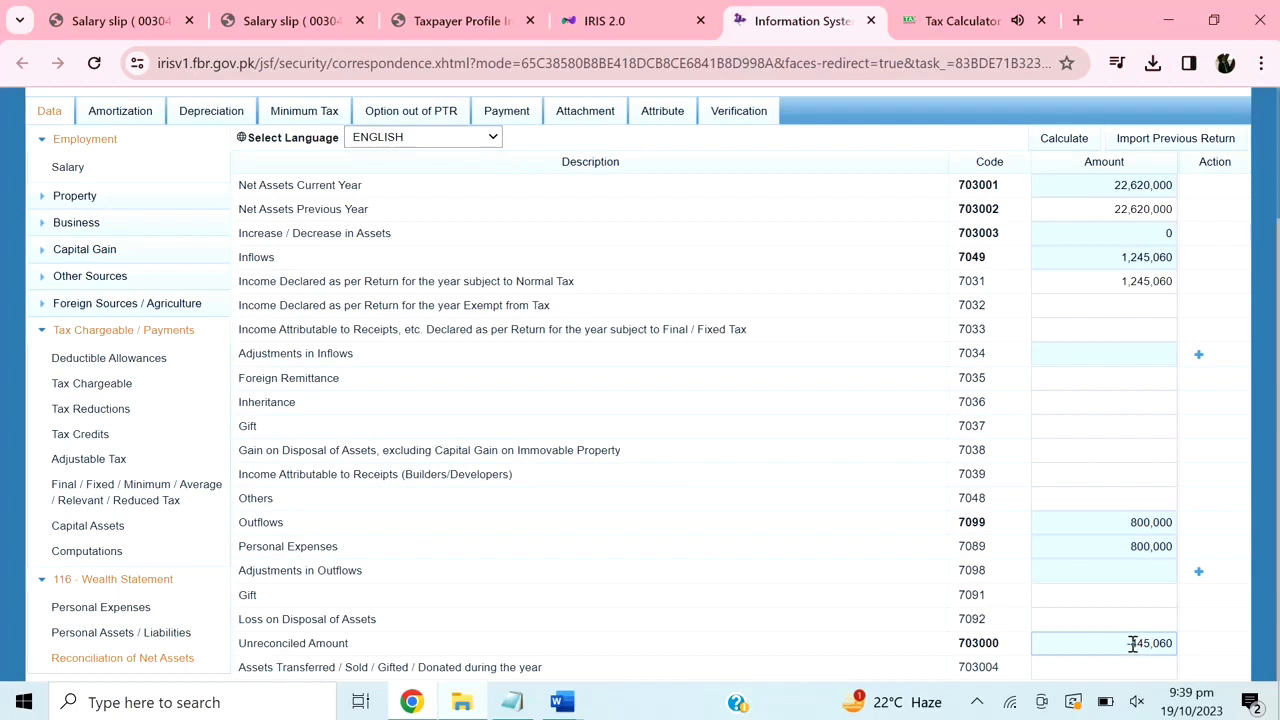
{"action": "triple_click", "coordinate": [1133, 644]}
{"action": "left_click", "coordinate": [100, 607]}
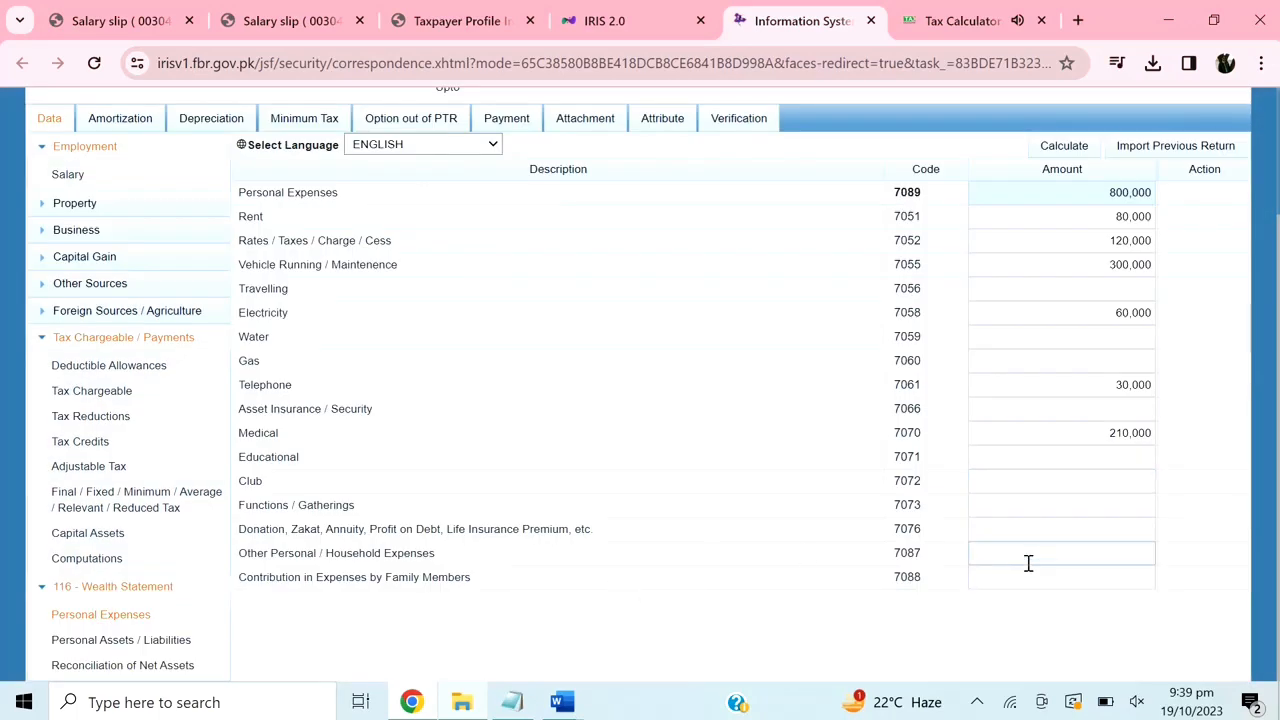
{"action": "left_click", "coordinate": [1028, 563]}
{"action": "type", "text": "445,060"}
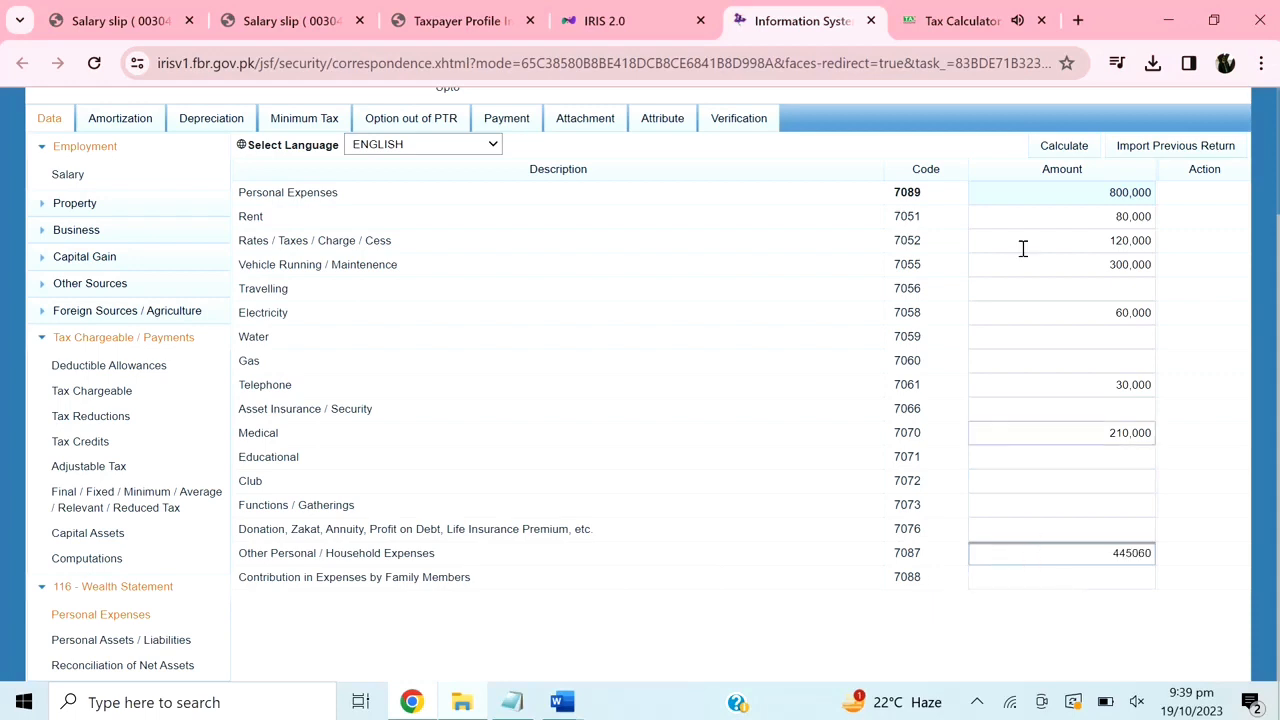
{"action": "left_click", "coordinate": [1046, 143]}
{"action": "left_click", "coordinate": [1060, 148]}
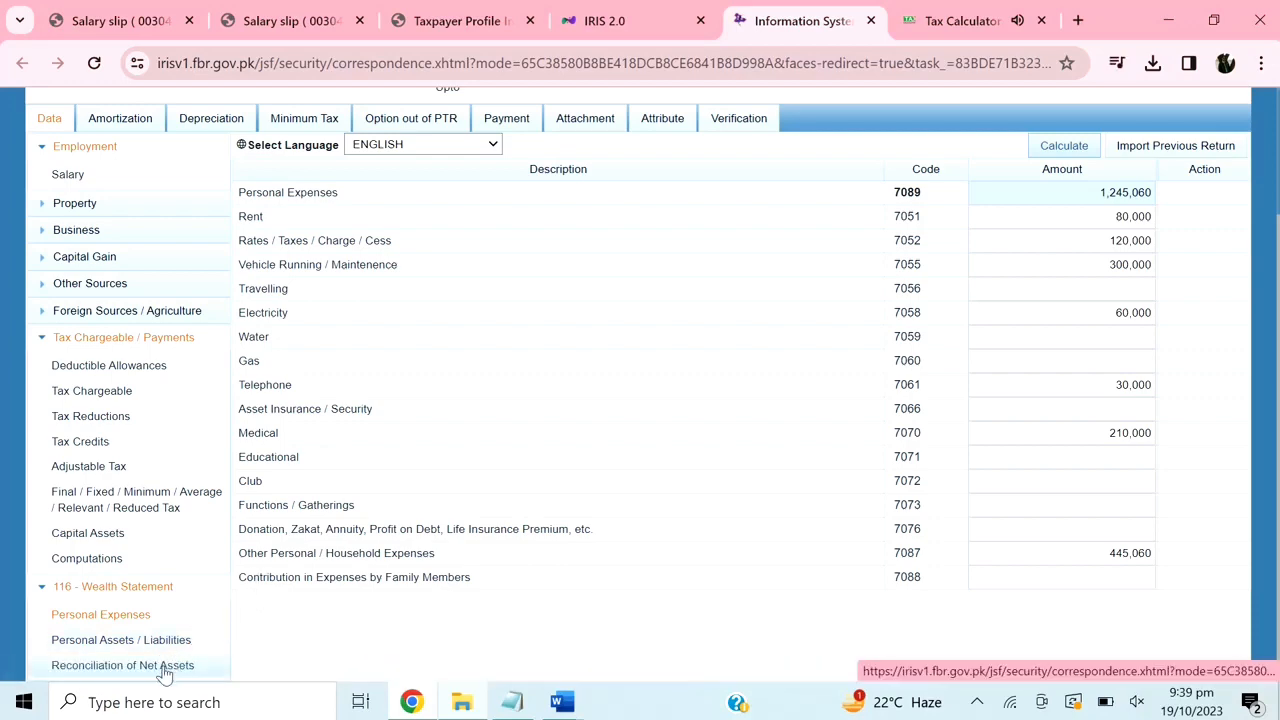
{"action": "left_click", "coordinate": [164, 675]}
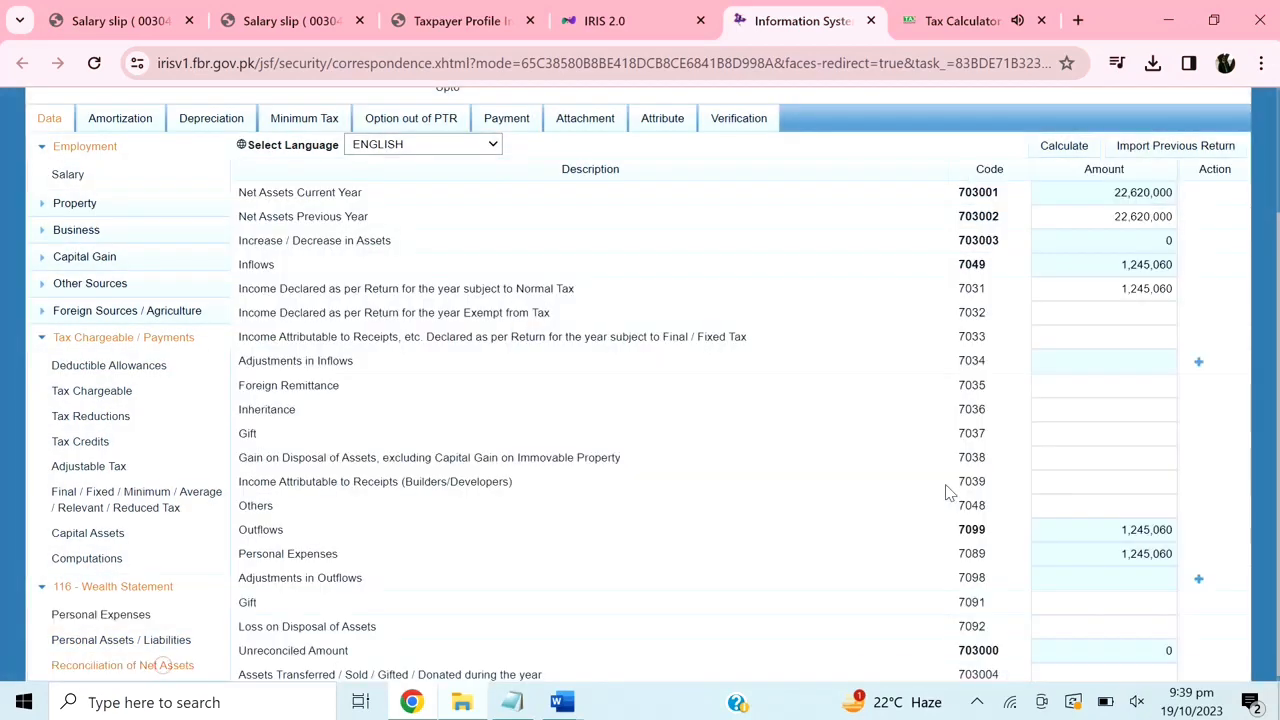
{"action": "left_click", "coordinate": [1168, 650]}
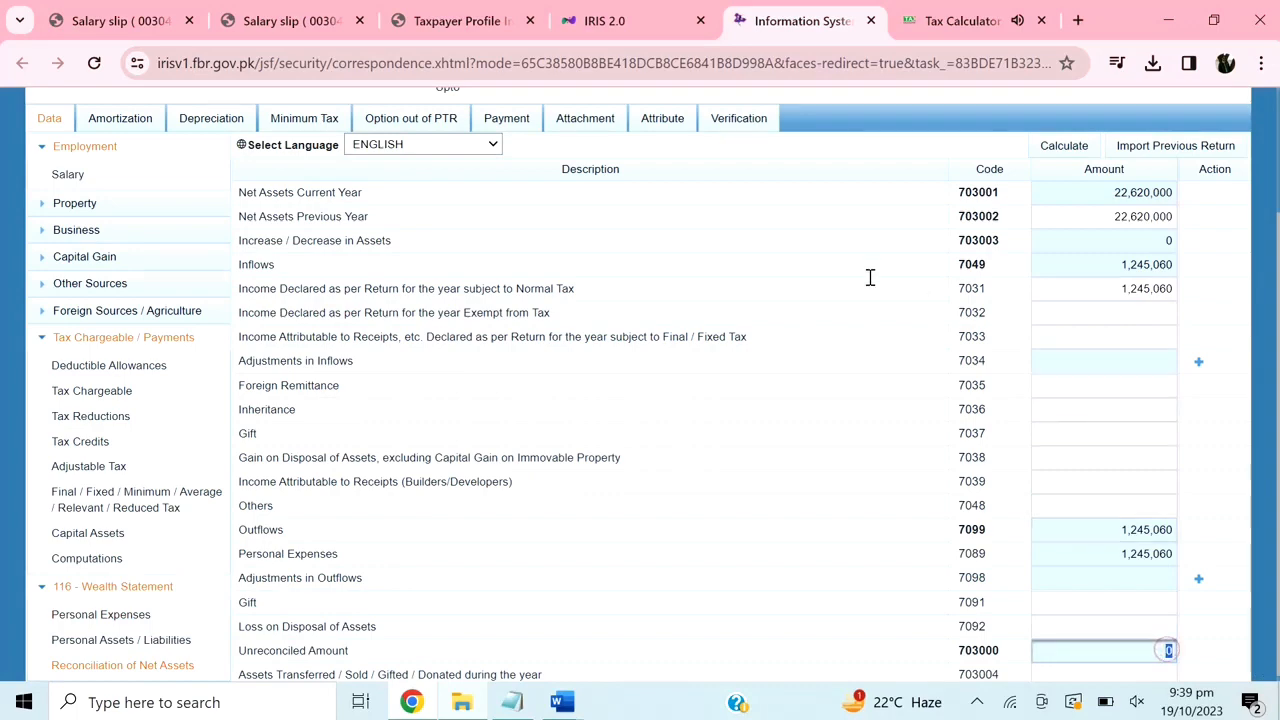
Enter the PIN in the return's verification declaration and verify it.
{"action": "scroll", "coordinate": [757, 290], "scroll_direction": "up", "scroll_amount": 2}
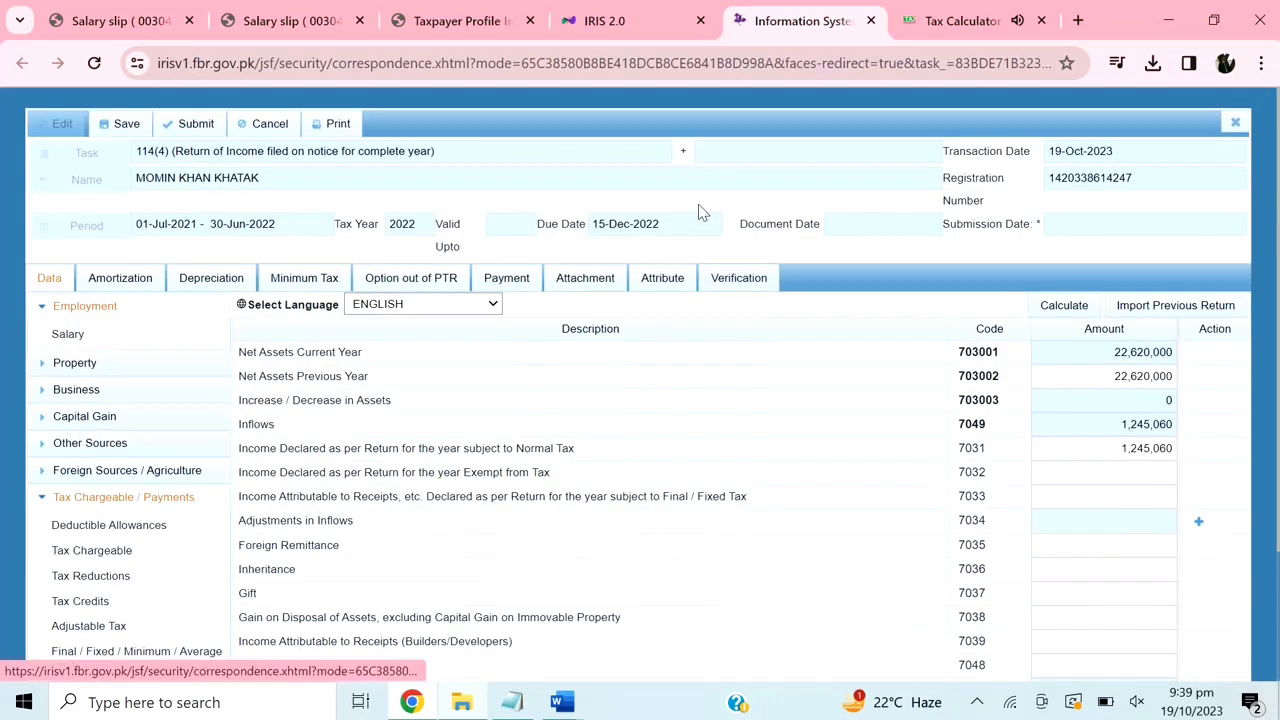
{"action": "left_click", "coordinate": [722, 280]}
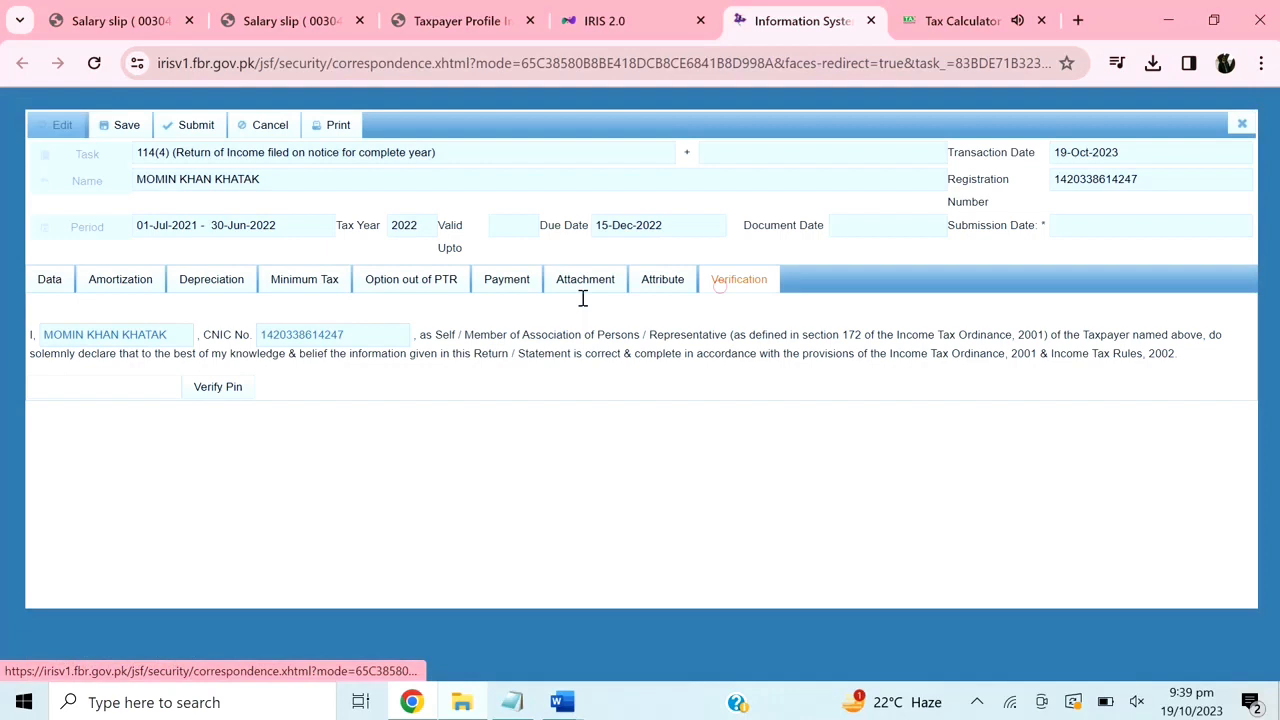
{"action": "left_click", "coordinate": [110, 386]}
{"action": "type", "text": "****"}
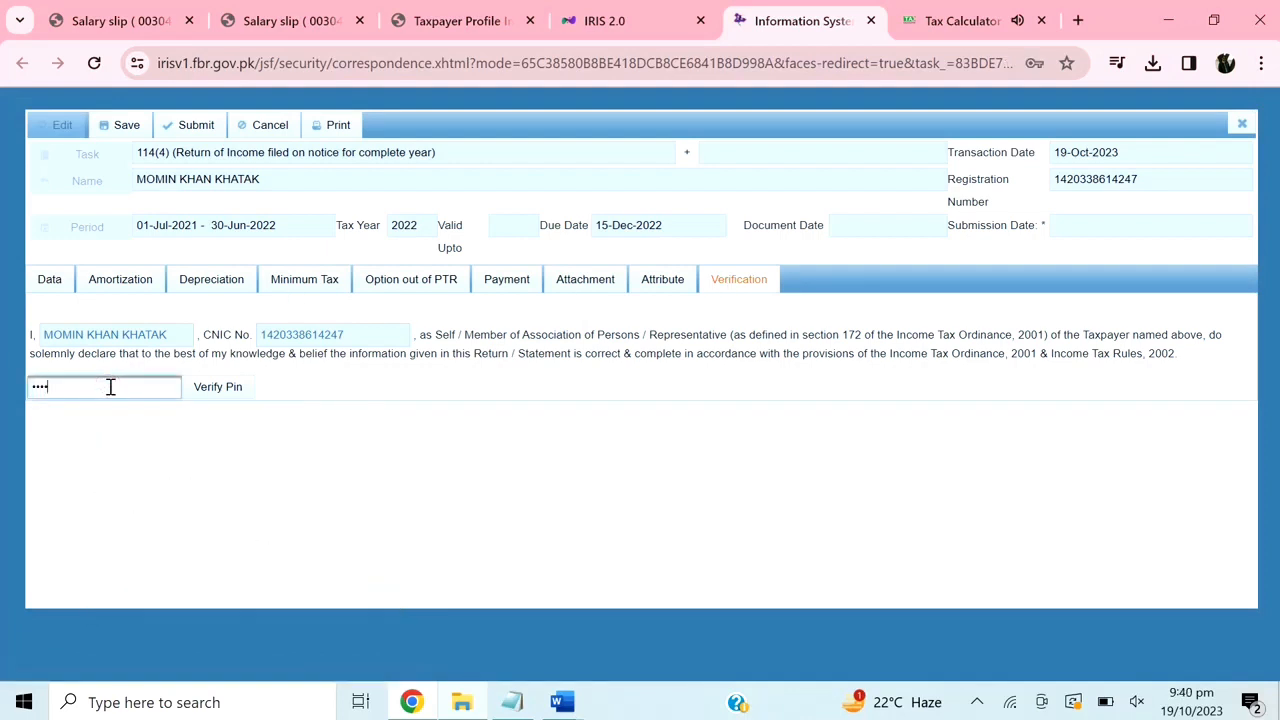
{"action": "left_click", "coordinate": [218, 387]}
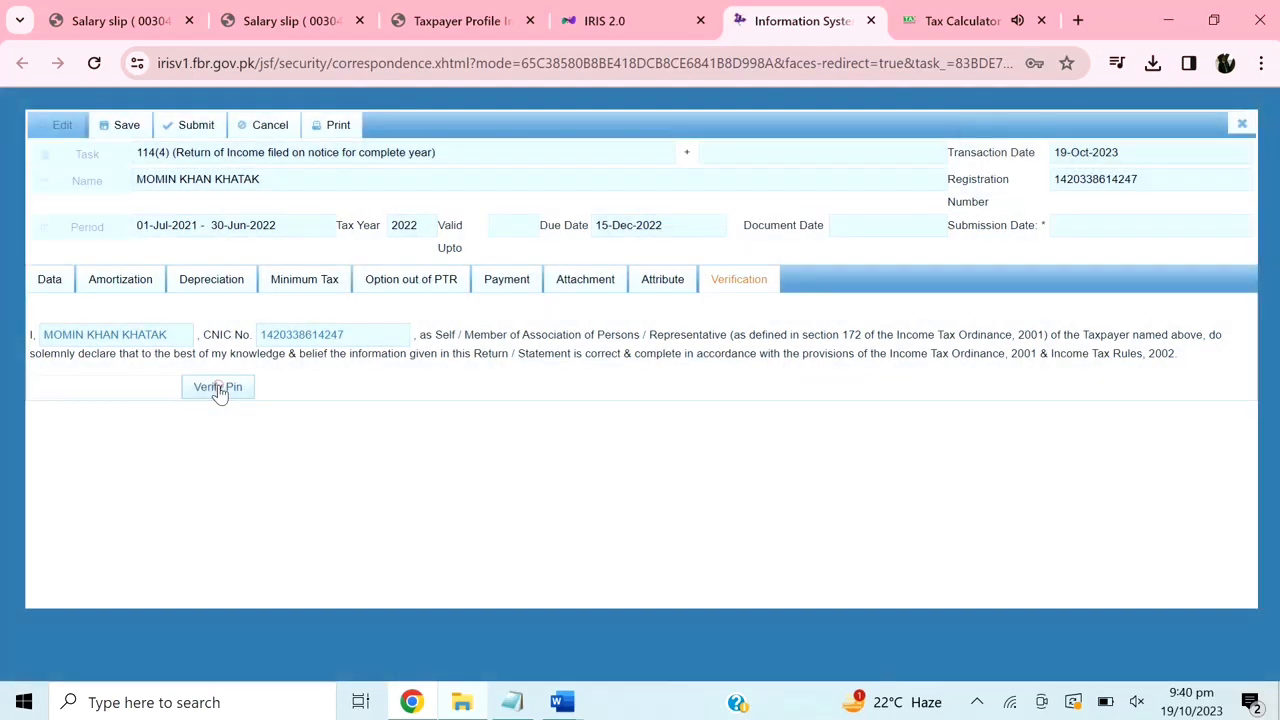